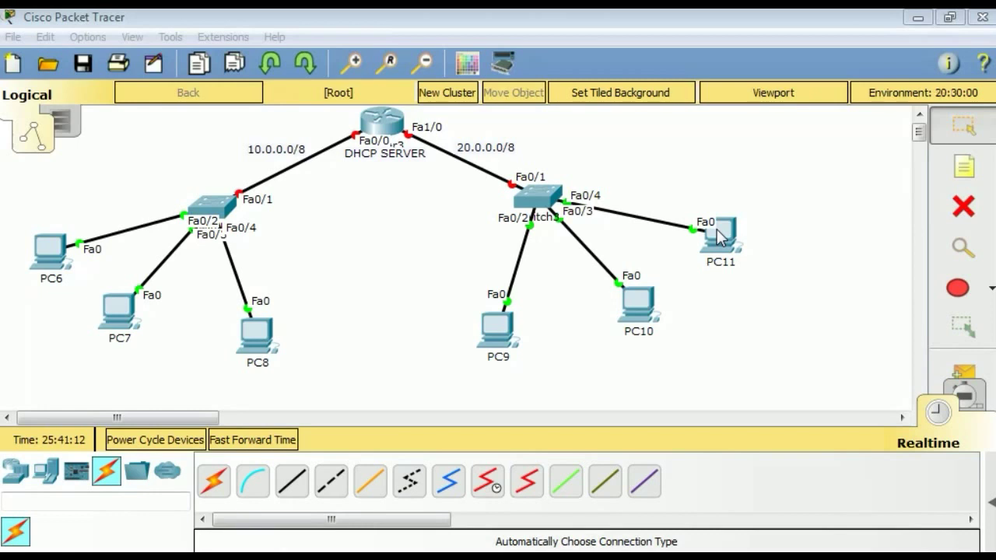
- Open the command-line interface of the DHCP SERVER router and decline the initial configuration dialog
left_click(675, 151)
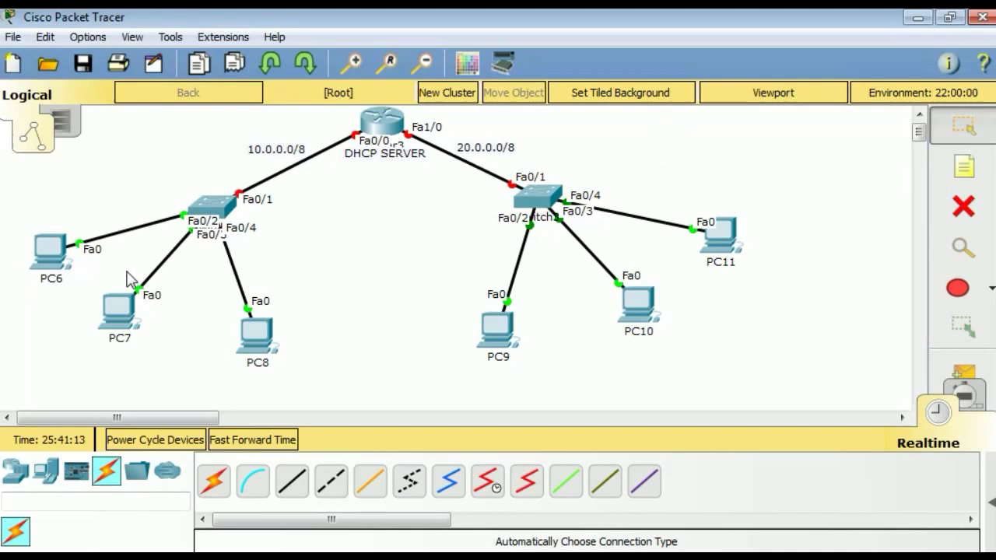
left_click(385, 125)
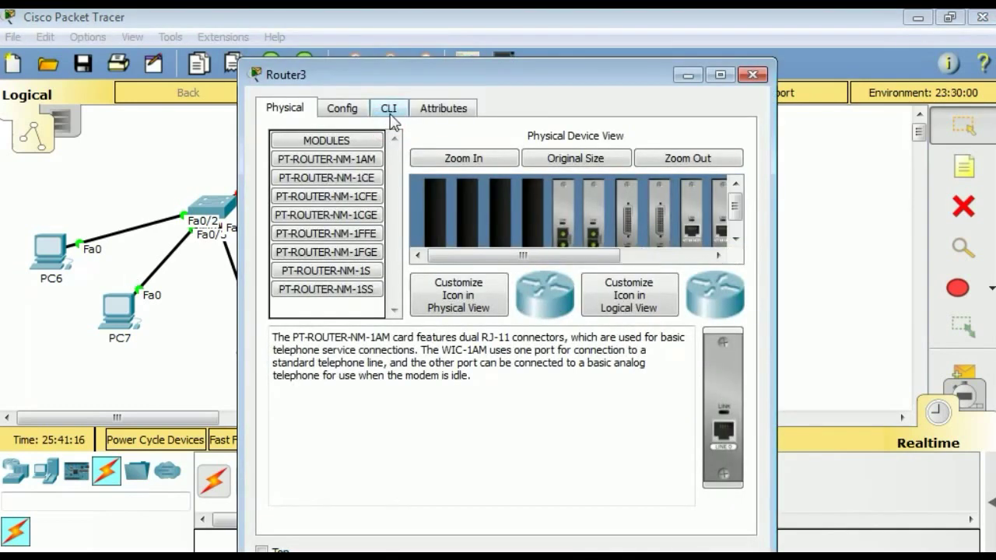
left_click(388, 109)
type("n")
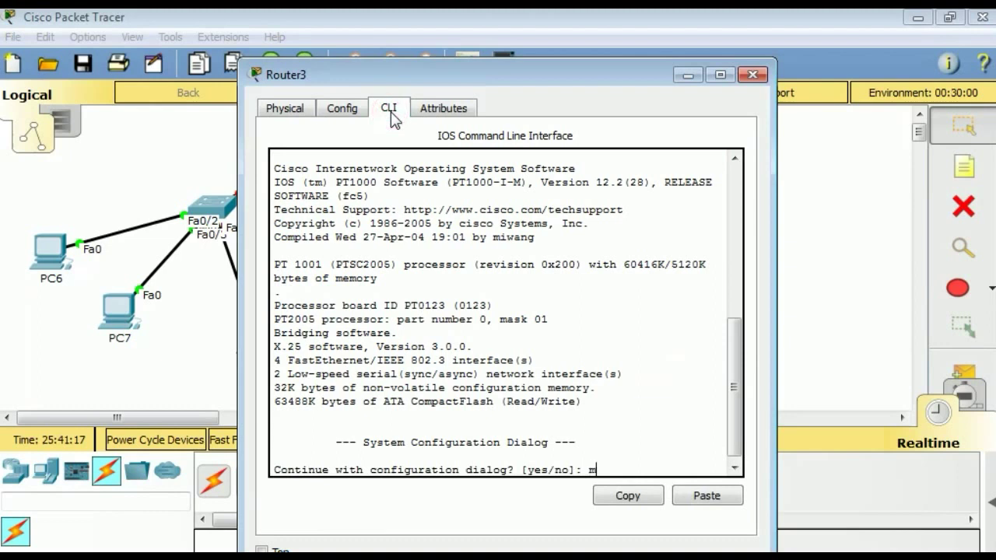
key("Return")
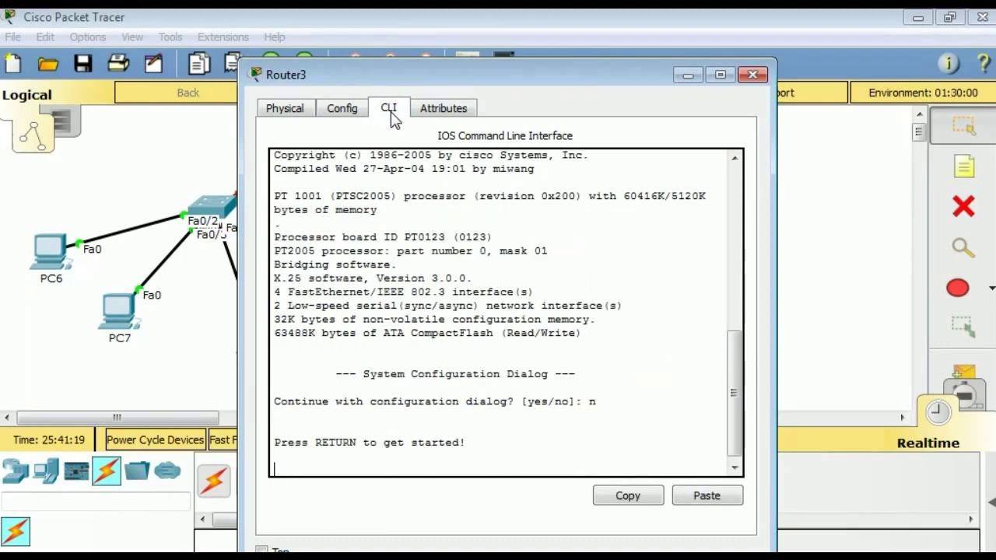
key("Return")
- Enter global configuration mode on the router and enable the DHCP service with service dhcp
type("ena")
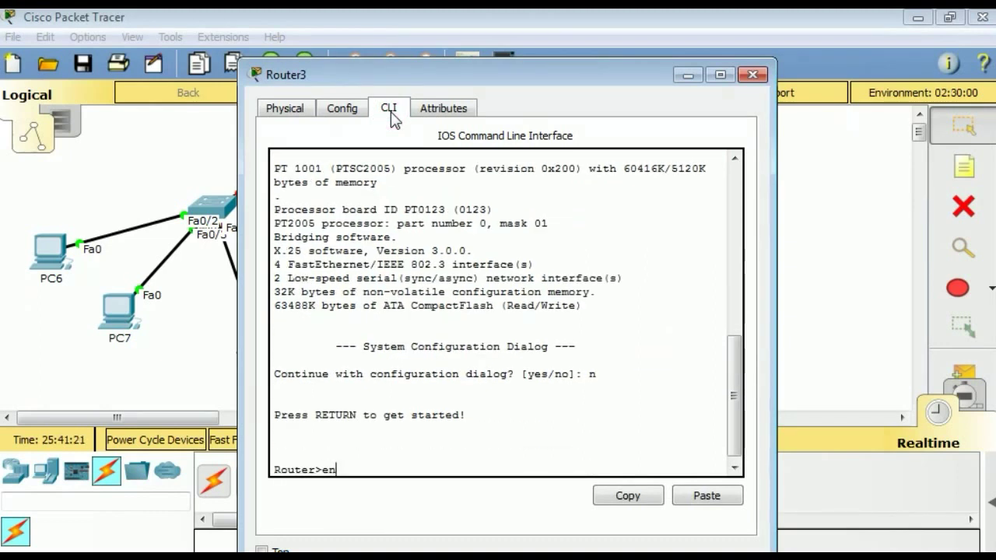
key("Tab")
key("Return")
type("conf t")
key("Return")
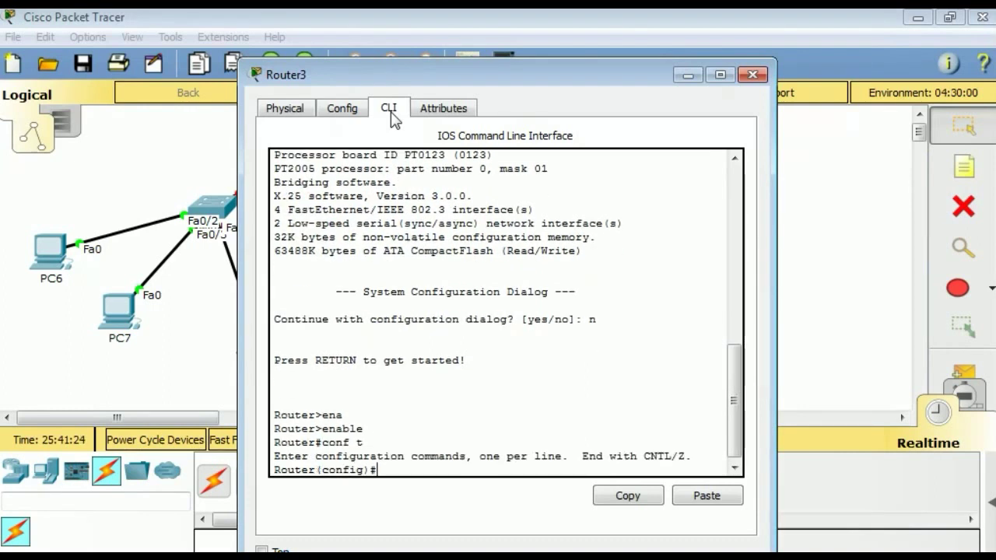
type("serv")
key("Tab")
type("dhcp")
key("Return")
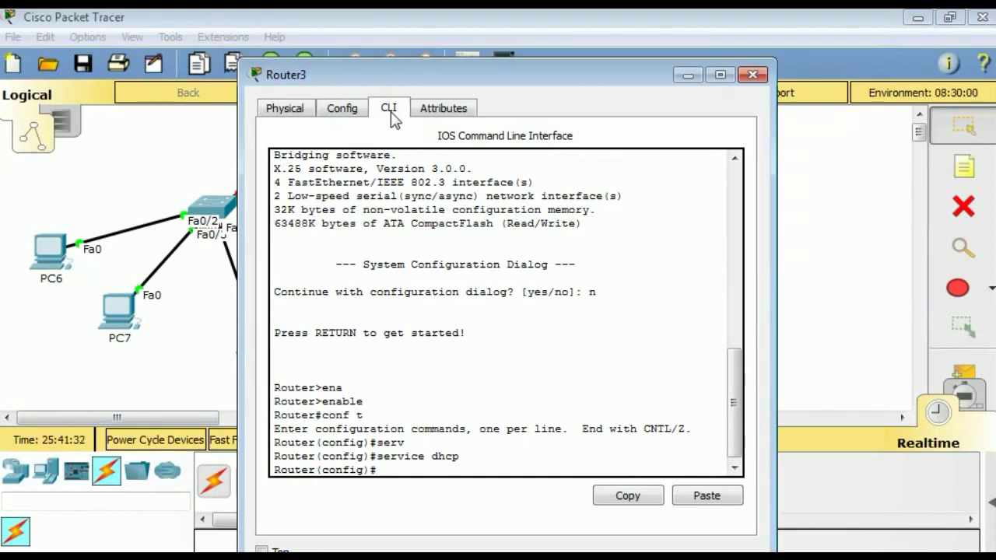
- Assign the IP address 10.0.0.1 with mask 255.0.0.0 to interface fastEthernet 0/0
type("interfa")
key("Tab")
type("fast")
key("Tab")
type("0/0")
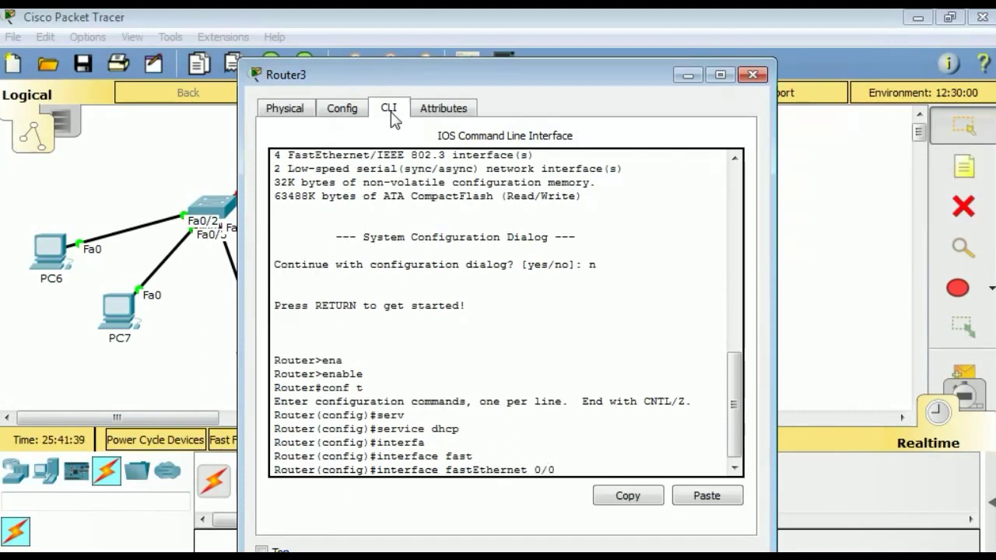
key("Return")
type("ip a")
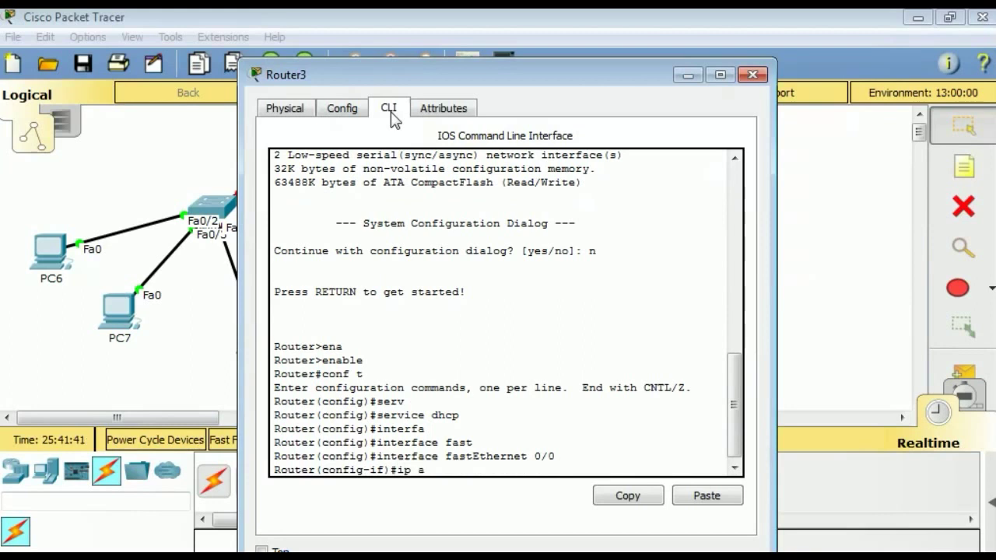
type("ddress 10.0.0.1 255.0.")
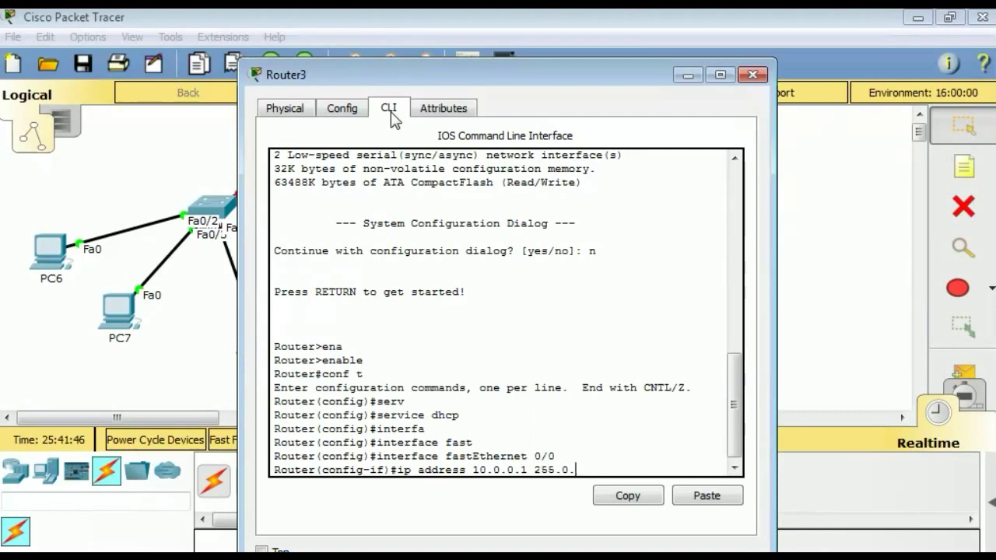
type("0.0")
key("Return")
- Bring up interface fastEthernet 0/0 with no shut and exit interface configuration mode
type("nfig-if)#n")
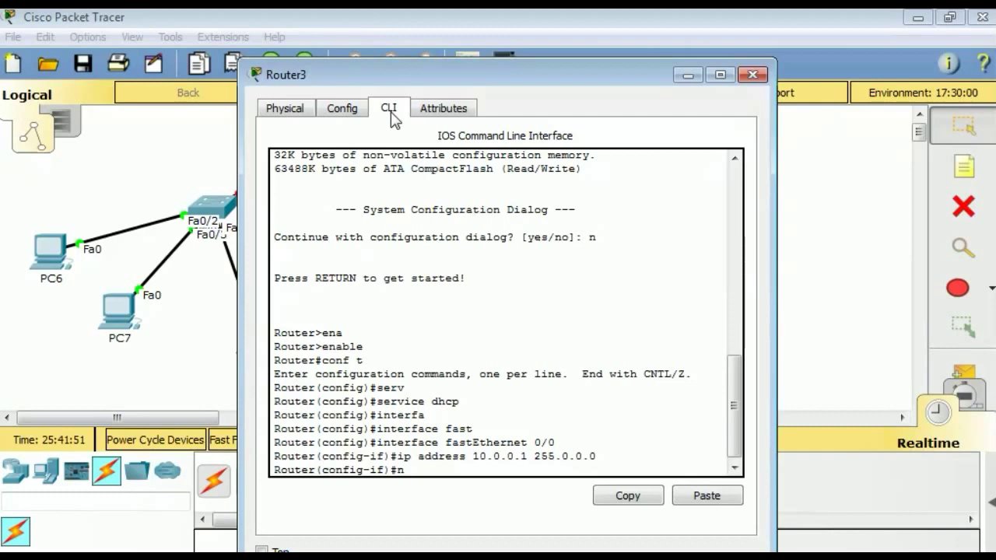
type("o shut")
key("Return")
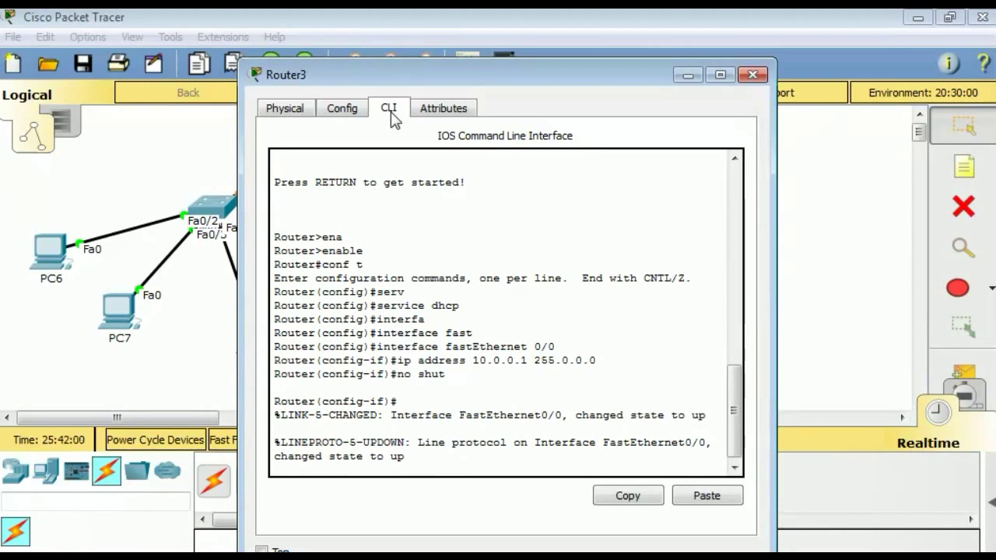
key("Return")
type("exit")
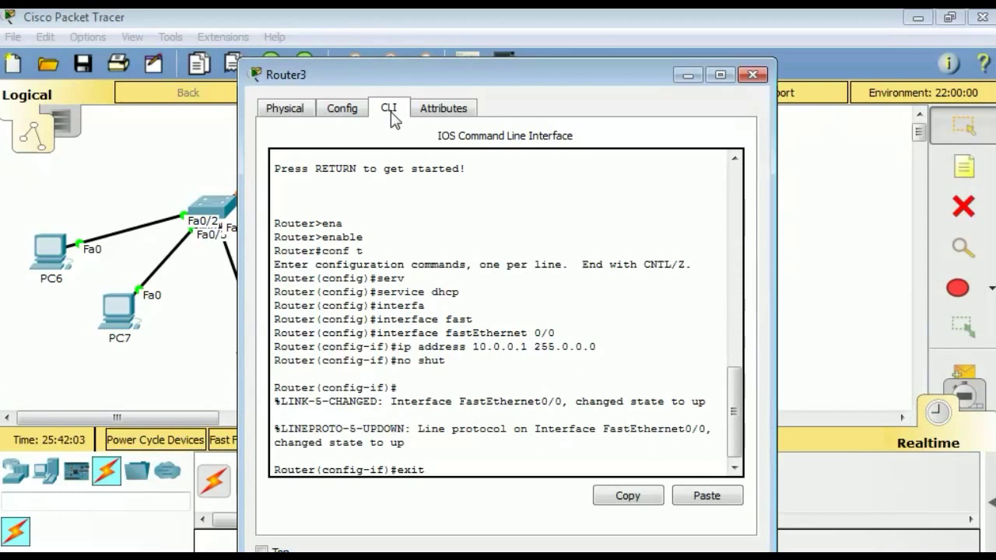
key("Return")
- Create a DHCP pool named crypto for network 10.0.0.0 with mask 255.0.0.0
type("ip dhcp pool crypto")
key("Return")
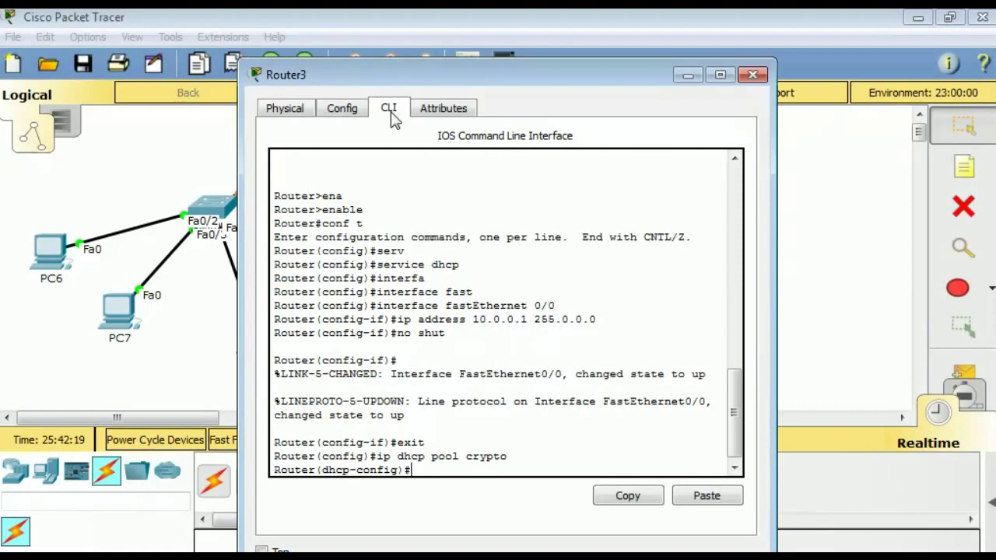
type("netw")
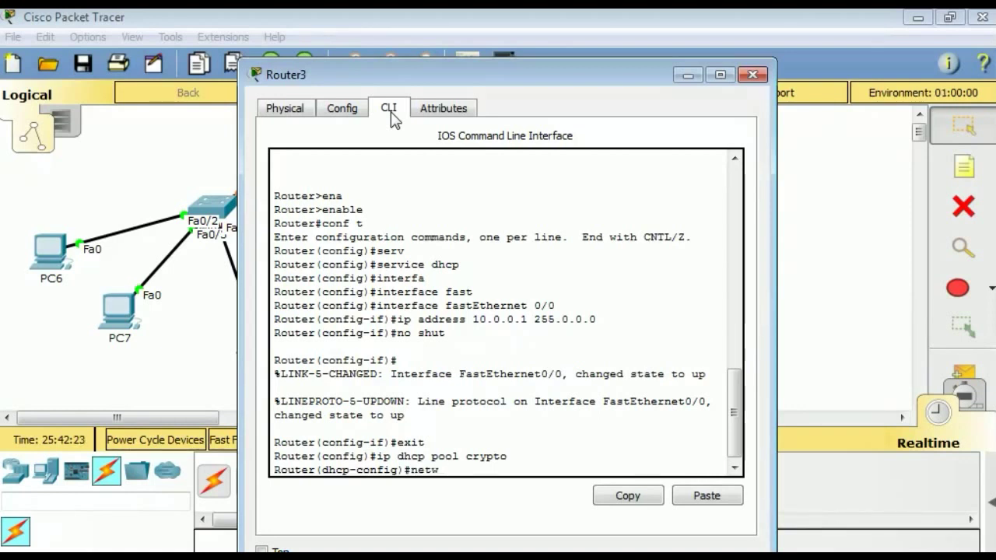
key("Tab")
type("10.0.0.0")
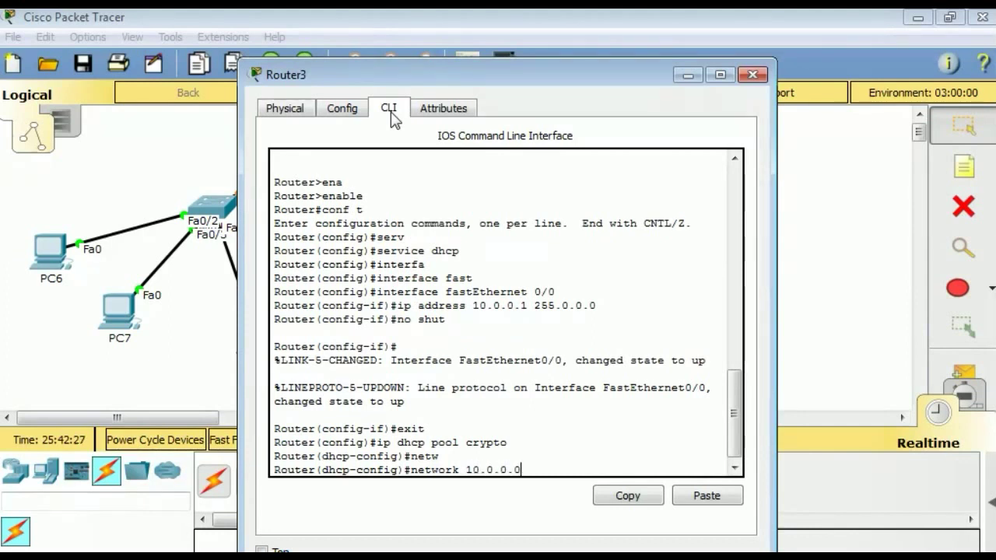
type(" n255.0.0.0")
key("Left")
key("Left")
key("BackSpace")
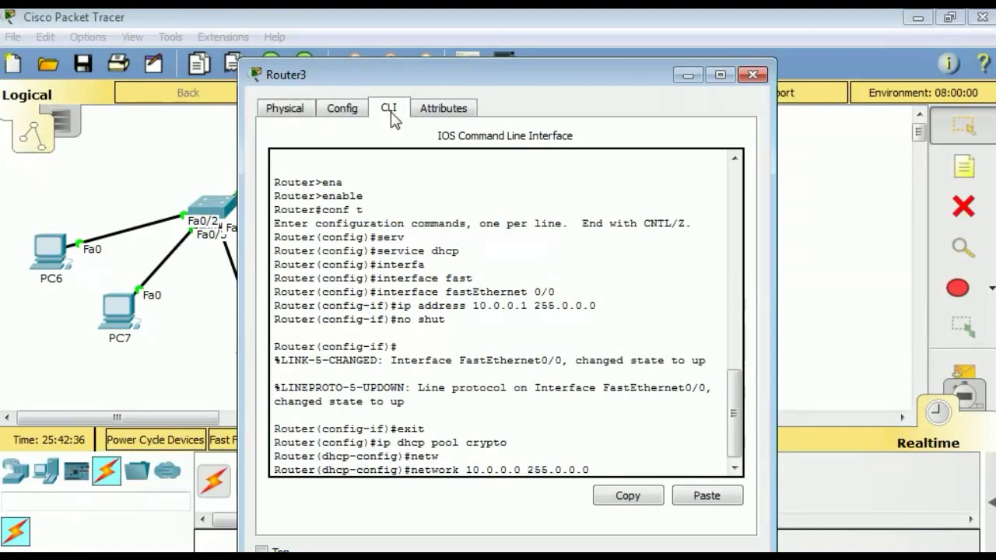
key("Return")
- Set the crypto pool's default router to 10.0.0.1
type("default-router 10.0.0.1")
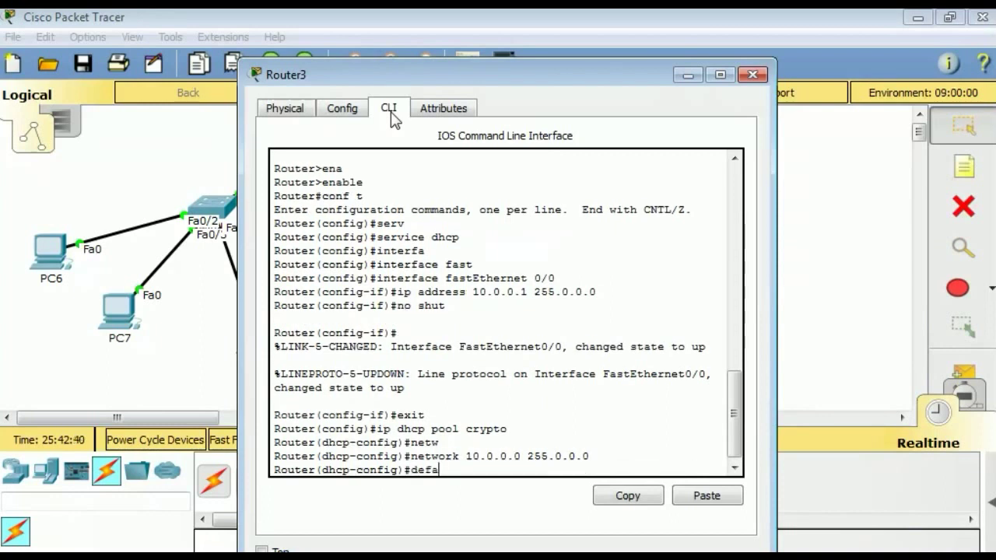
key("Tab")
type("10.0.0.1")
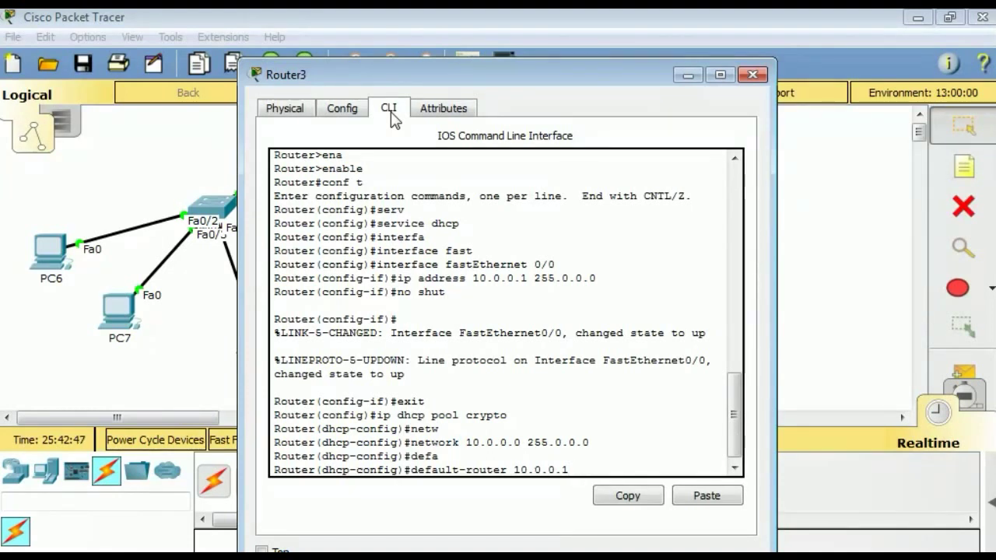
key("Return")
- Set the crypto pool's DNS server to 10.0.0.80 and exit DHCP pool configuration
type("dns")
key("Tab")
type("10.0.0.")
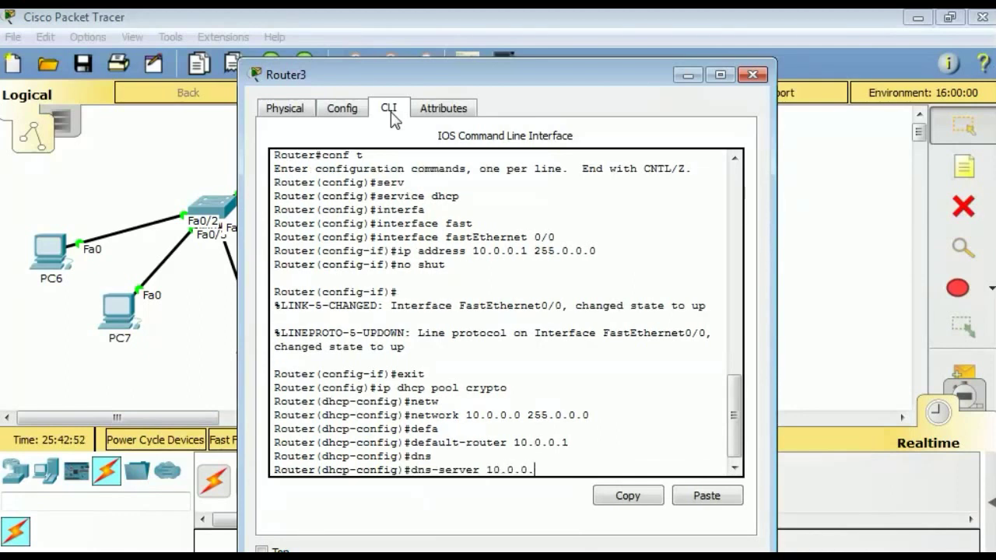
type("80")
key("Return")
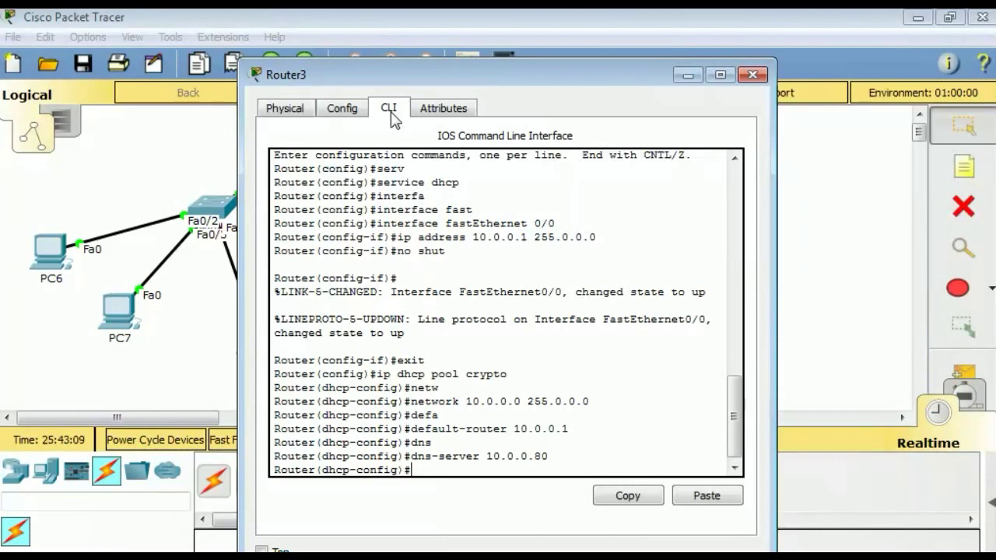
type("xit")
key("Return")
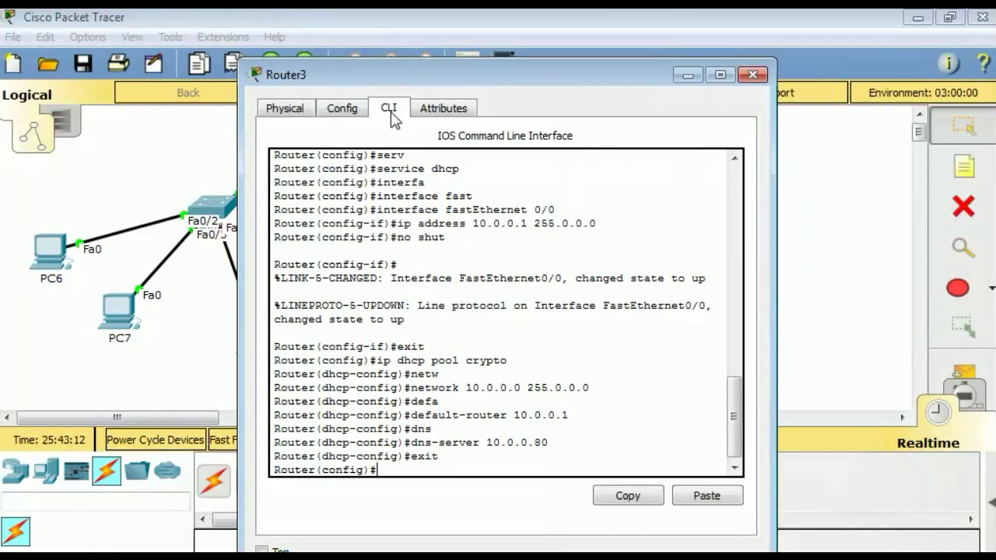
- Exclude the address range 10.0.0.3 to 10.0.0.13 from DHCP assignment
type("ip dhc")
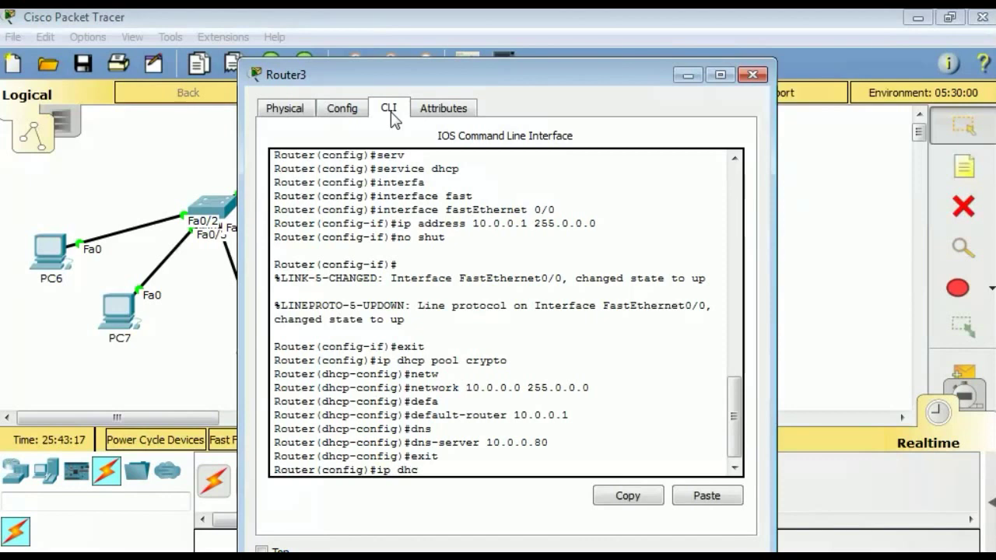
type("p ex")
key("Tab")
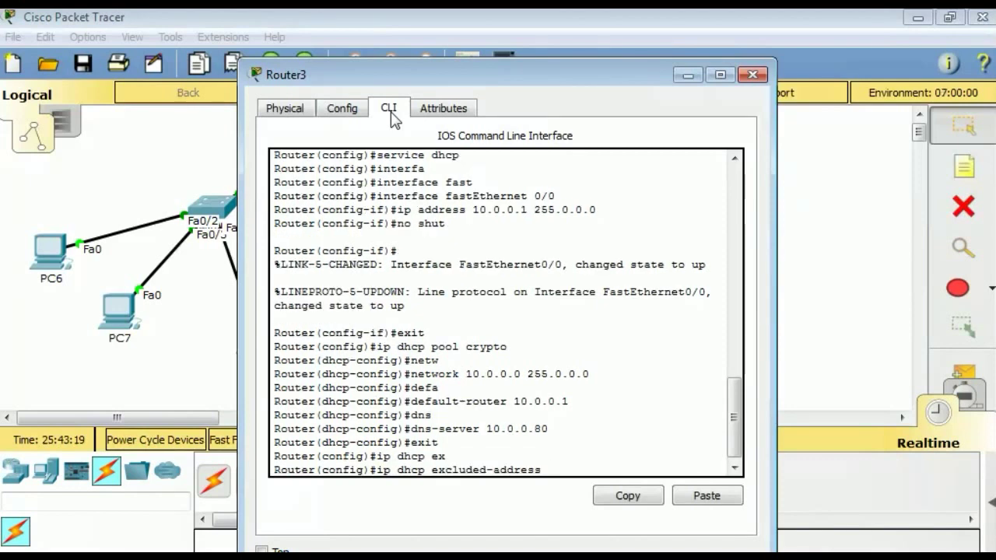
type("10.0.0.")
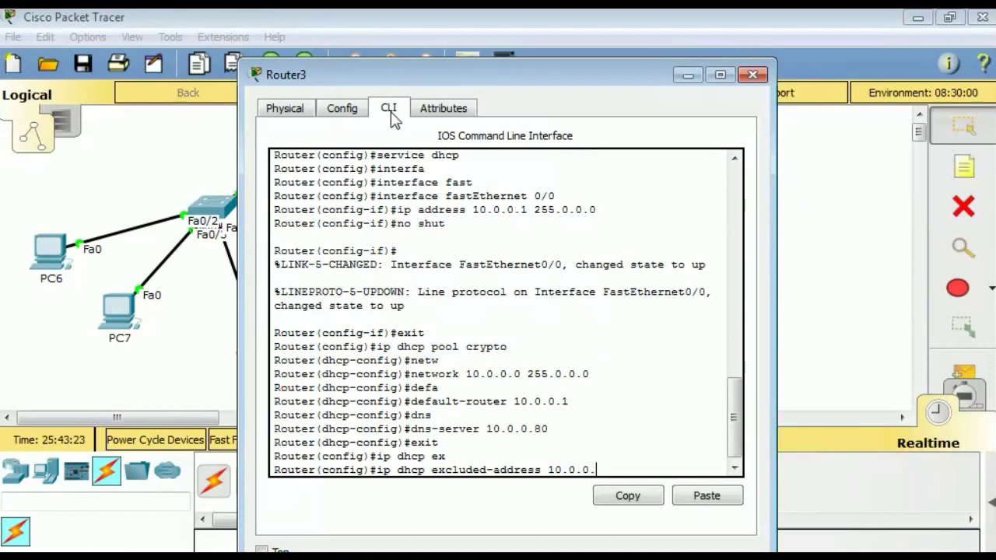
type("3 10.0.1")
key("BackSpace")
type(".")
key("BackSpace")
type("0.13")
key("Return")
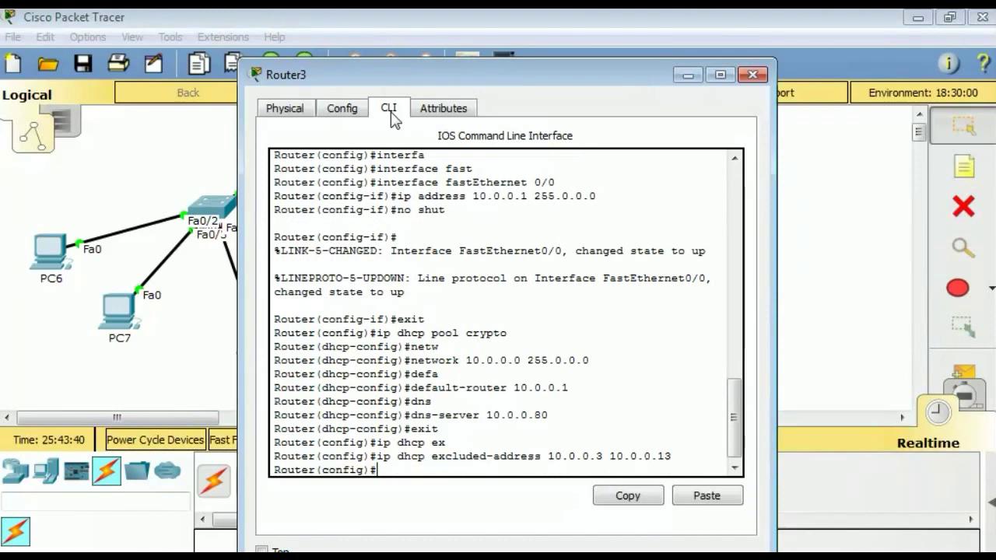
- Exclude the single address 10.0.0.2 from DHCP assignment by reusing the previous exclusion command
key("Up")
key("BackSpace")
key("BackSpace")
key("BackSpace")
key("BackSpace")
key("BackSpace")
key("BackSpace")
key("BackSpace")
key("BackSpace")
key("BackSpace")
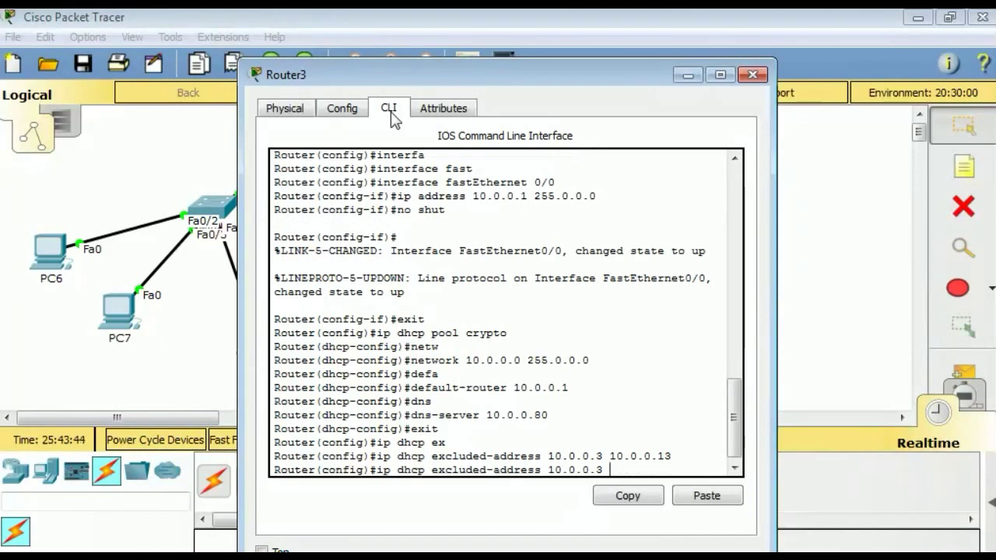
key("BackSpace")
type("2")
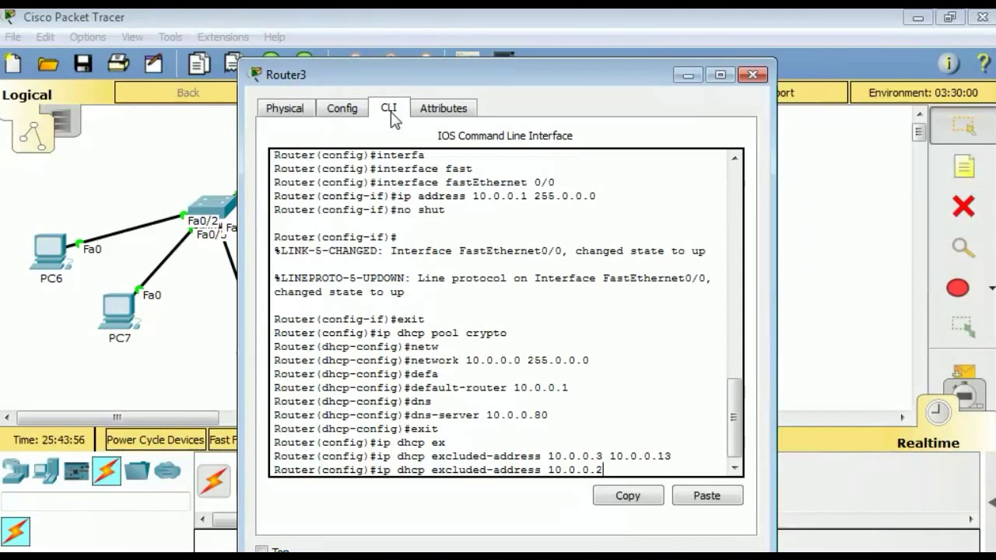
key("Return")
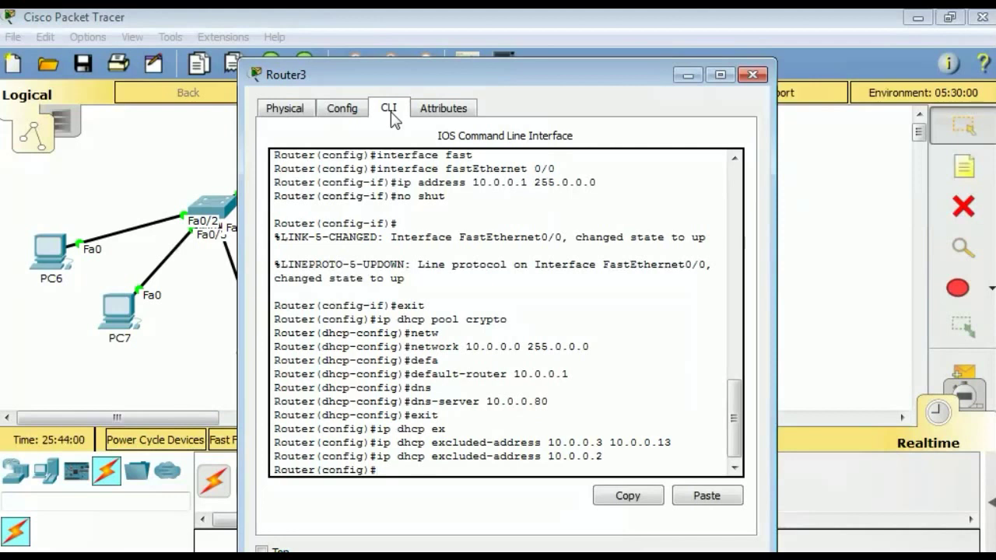
- Leave global configuration mode with exit
type("exc")
type("it")
key("Left")
key("BackSpace")
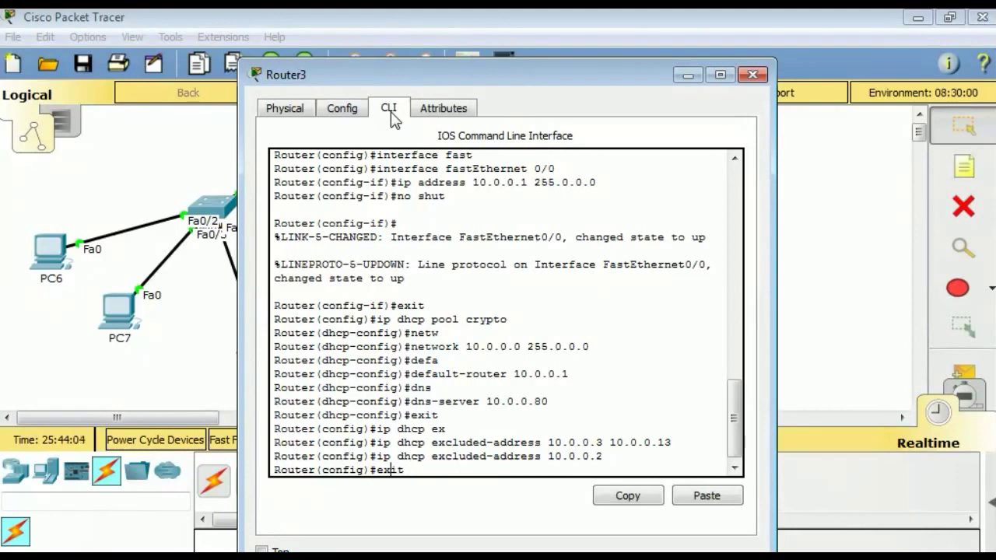
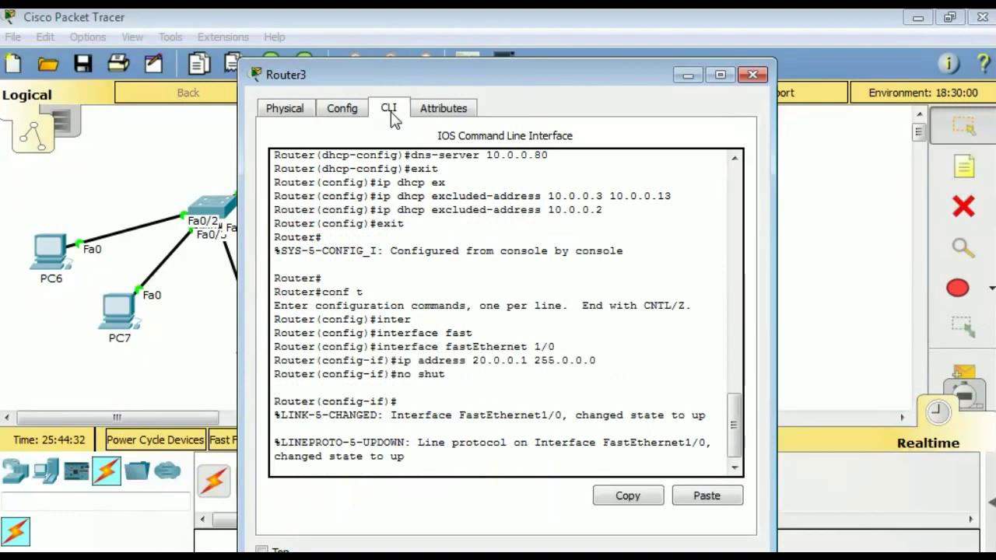
- Return from fastEthernet 1/0 interface configuration to global configuration mode
key("Return")
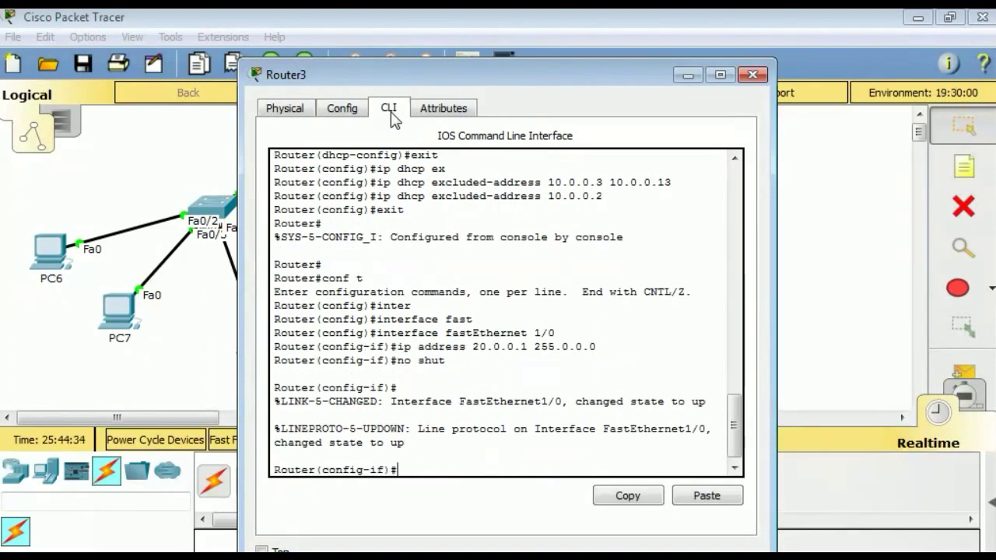
type("exit")
key("Return")
- Try to create a DHCP pool by giving 20.0.0.0 255.0.0.0 directly after ip dhcp pool
type("i")
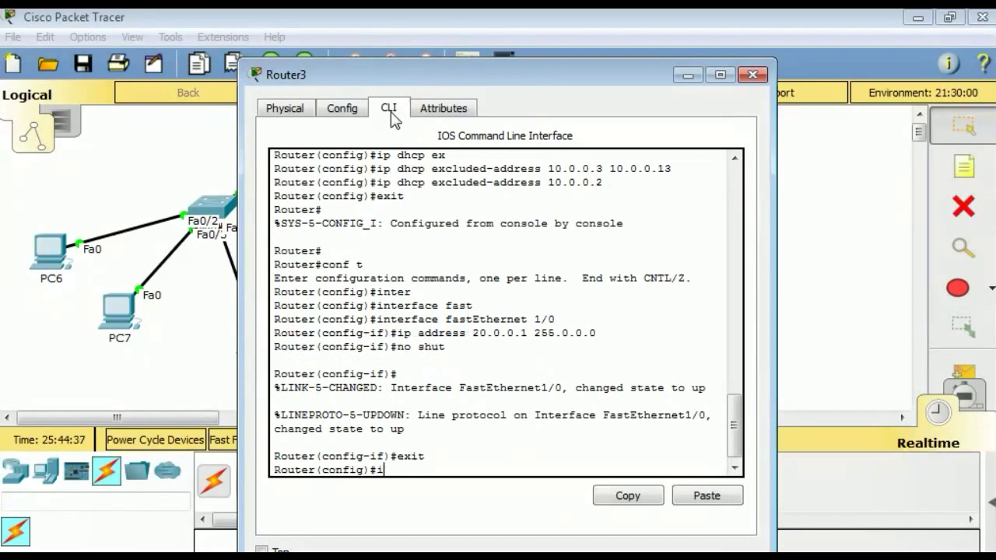
type("p dhcp pool")
key("Tab")
type("20.0.0.0")
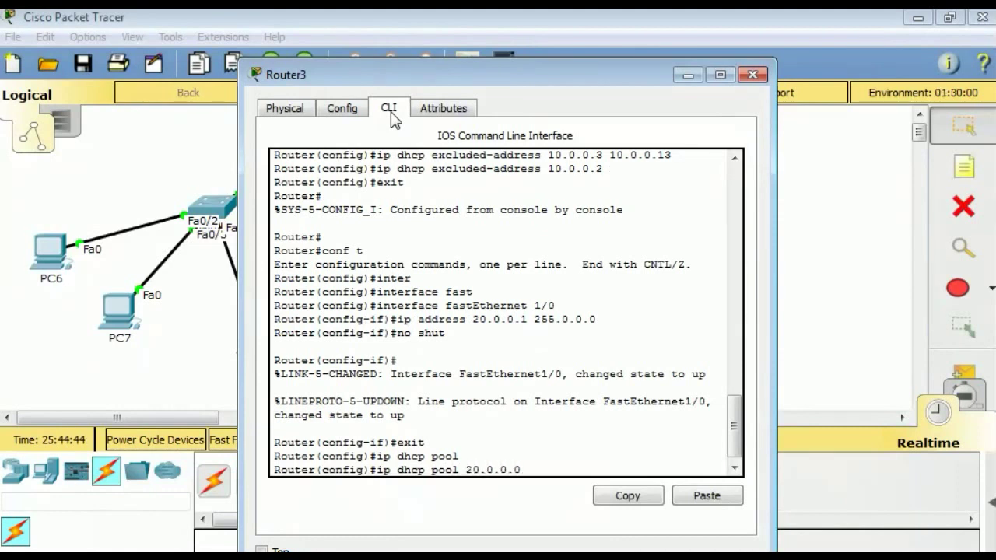
type(" 255.0.0.0")
key("Return")
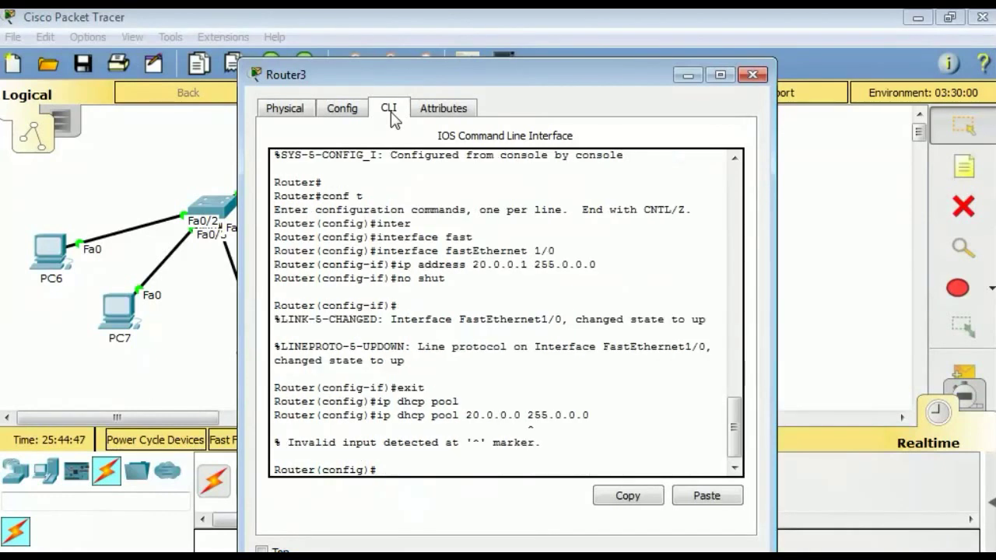
- Create a DHCP pool named network by reworking the previous ip dhcp pool command
key("Up")
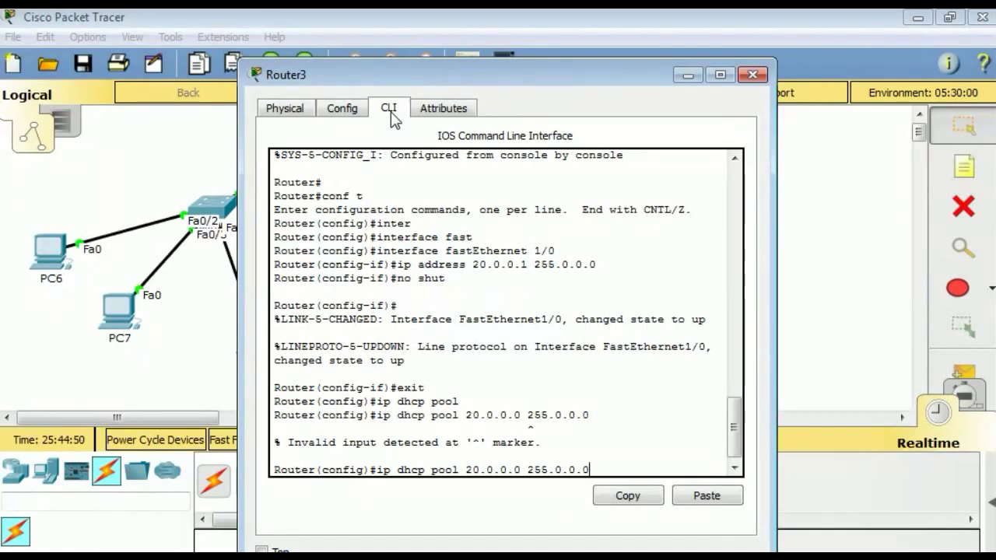
key("BackSpace")
key("BackSpace")
key("BackSpace")
key("BackSpace")
key("BackSpace")
key("BackSpace")
key("BackSpace")
key("BackSpace")
key("BackSpace")
key("BackSpace")
key("BackSpace")
key("BackSpace")
key("BackSpace")
key("BackSpace")
key("BackSpace")
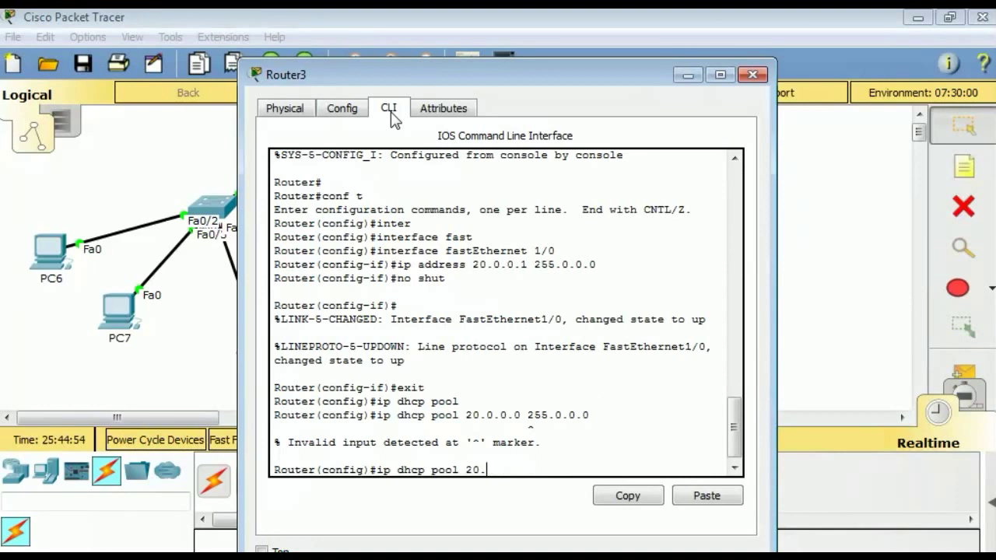
type("network")
key("Return")
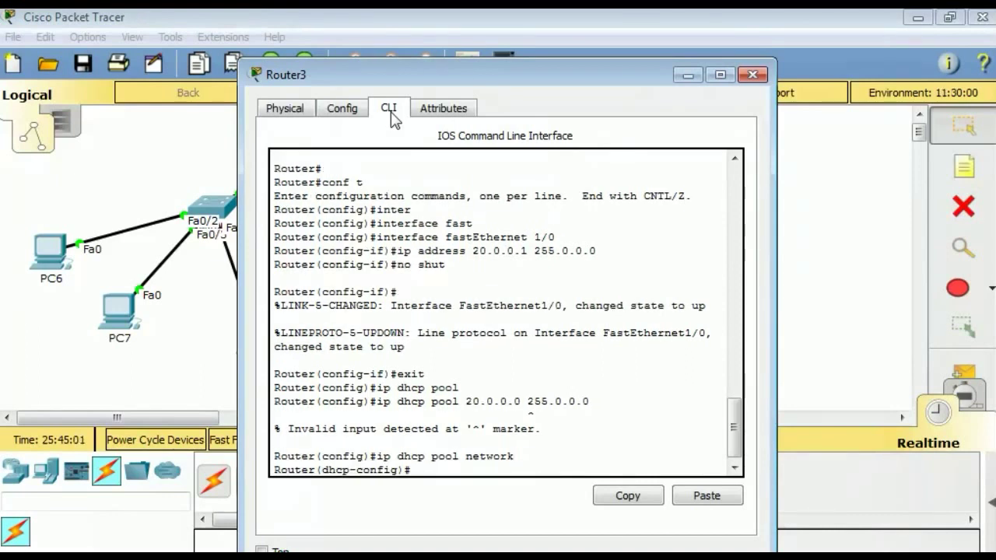
- Assign the network 20.0.0.0 with mask 255.0.0.0 to the DHCP pool
type("netw")
key("Tab")
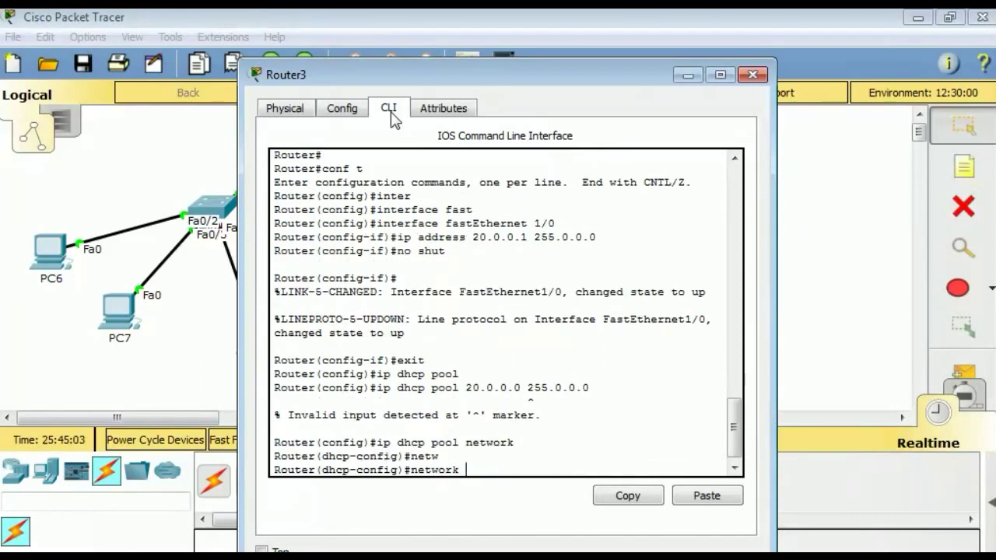
type("20.0.0.0 255.")
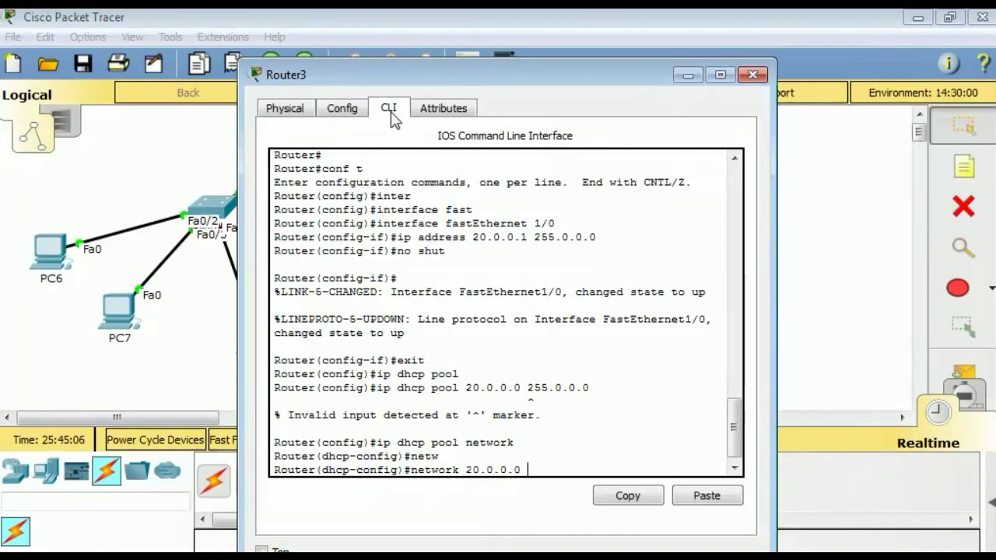
type("0.0.0")
key("Return")
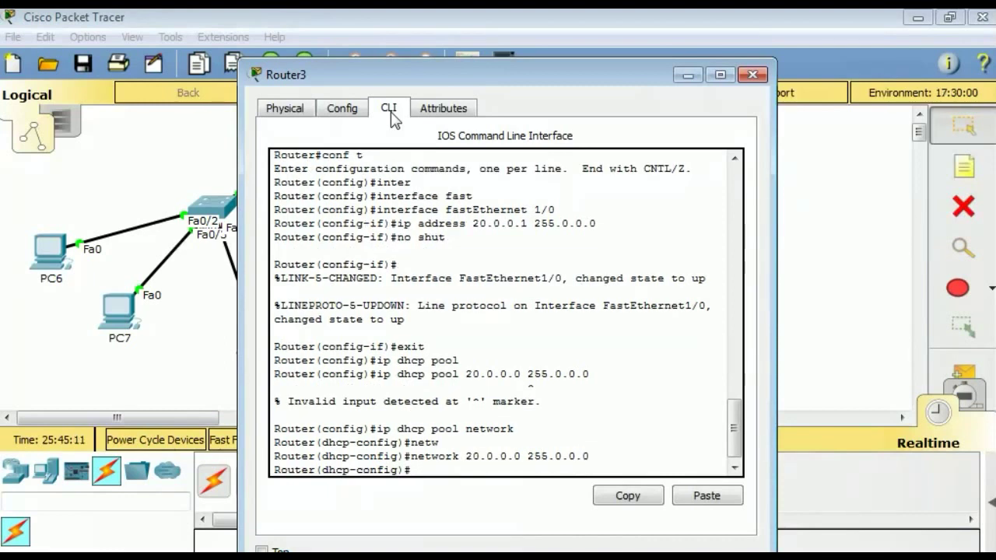
- Set the DHCP pool's default router to 20.0.0.1
type("def")
key("Tab")
type("2")
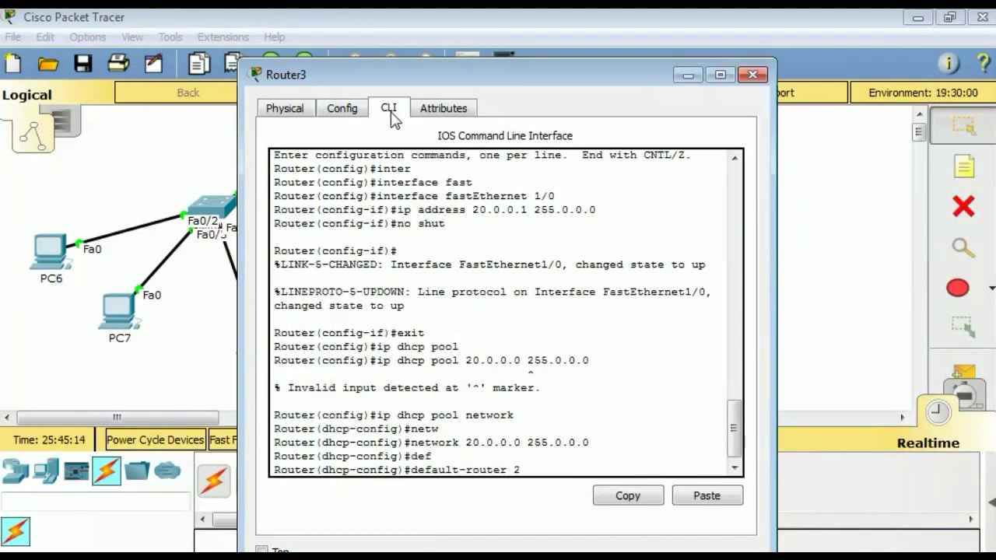
type("0.0.0.1")
key("Return")
- Set the pool's DNS server to 20.0.0.80 and return to global configuration mode
type("dns")
key("Tab")
type("20.0.0.")
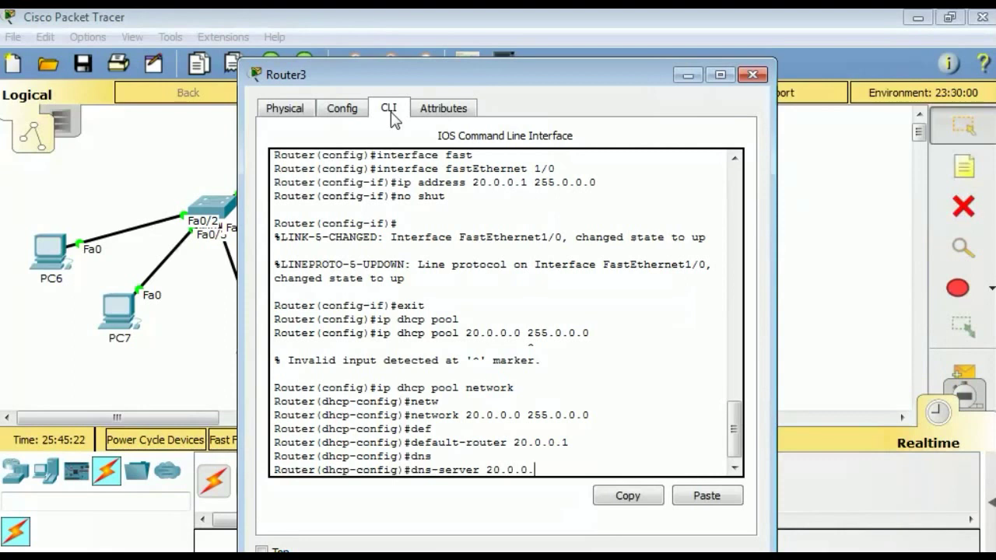
type("80")
key("Return")
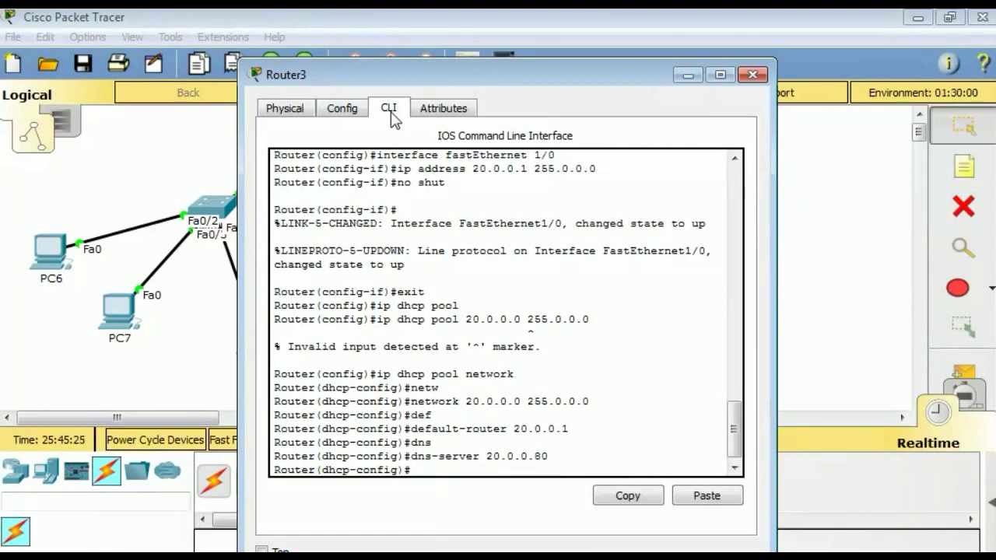
type("exit")
key("Return")
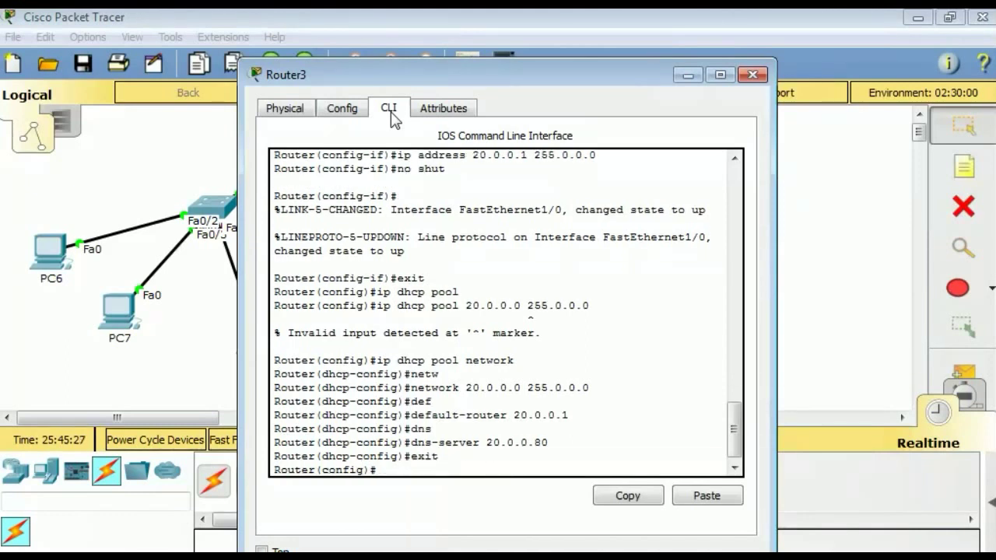
- Exclude the address range 20.0.0.3 to 20.0.0.13 from DHCP assignment
type("ip dhcp")
key("Tab")
type("ex")
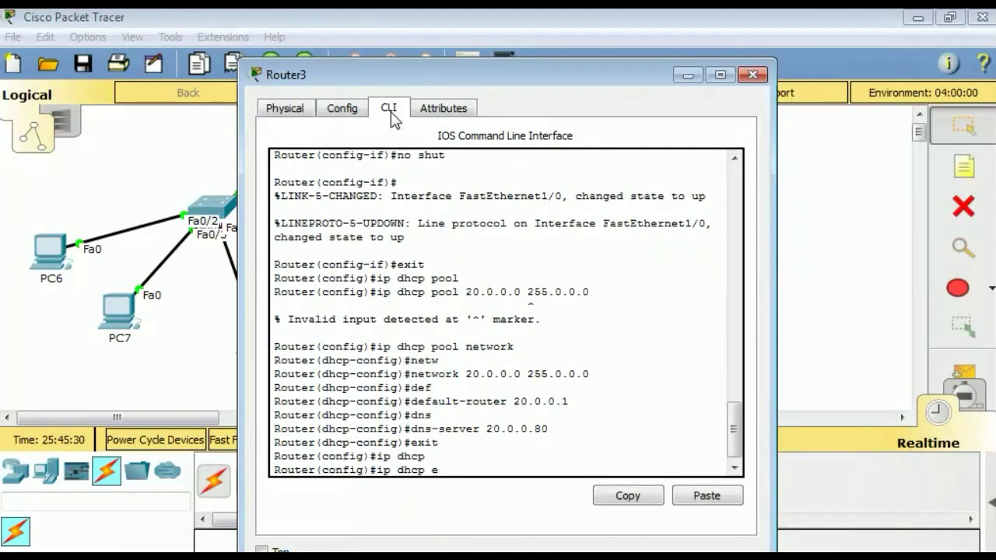
key("Tab")
type("20.0.0.")
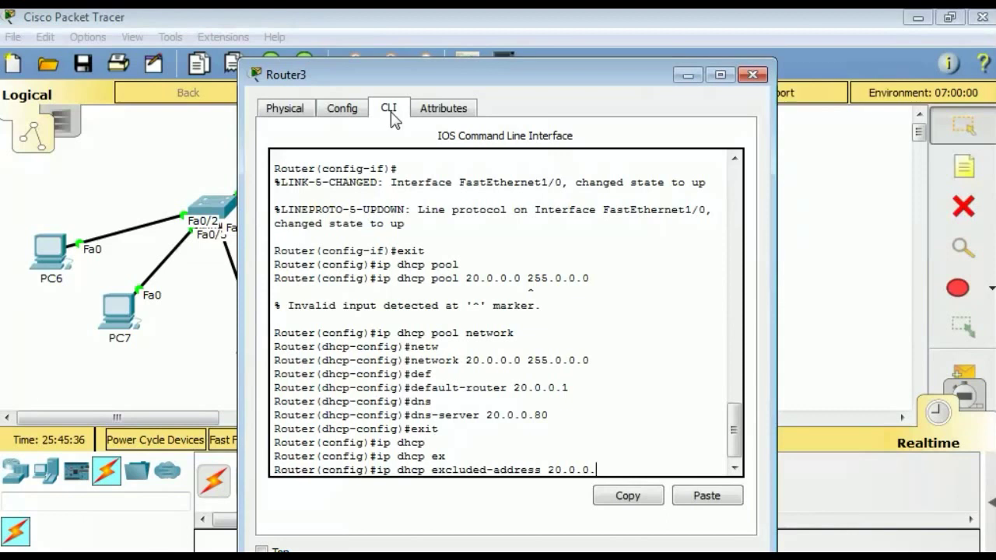
type("2")
key("BackSpace")
type("3")
key("BackSpace")
key("BackSpace")
type("3 2")
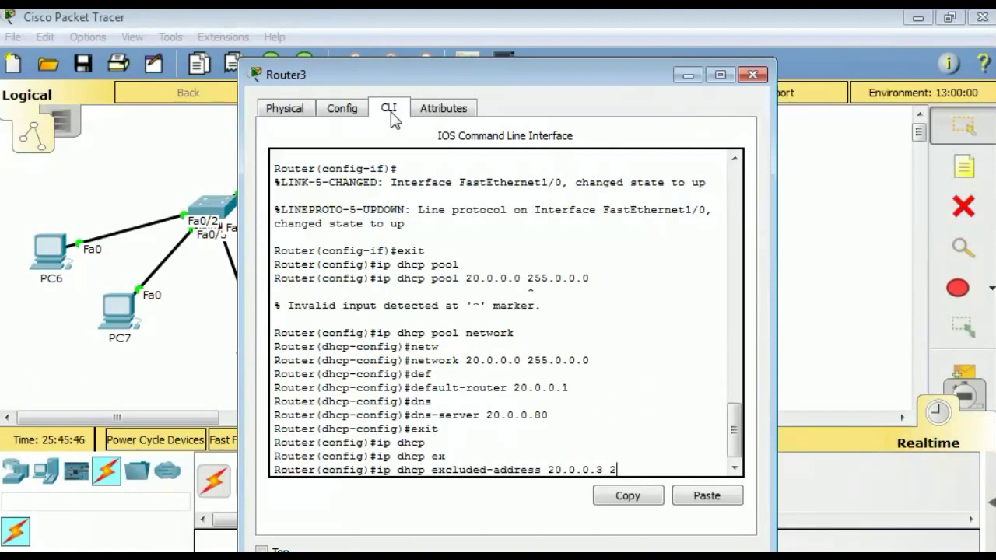
key("BackSpace")
type("20.0.0.")
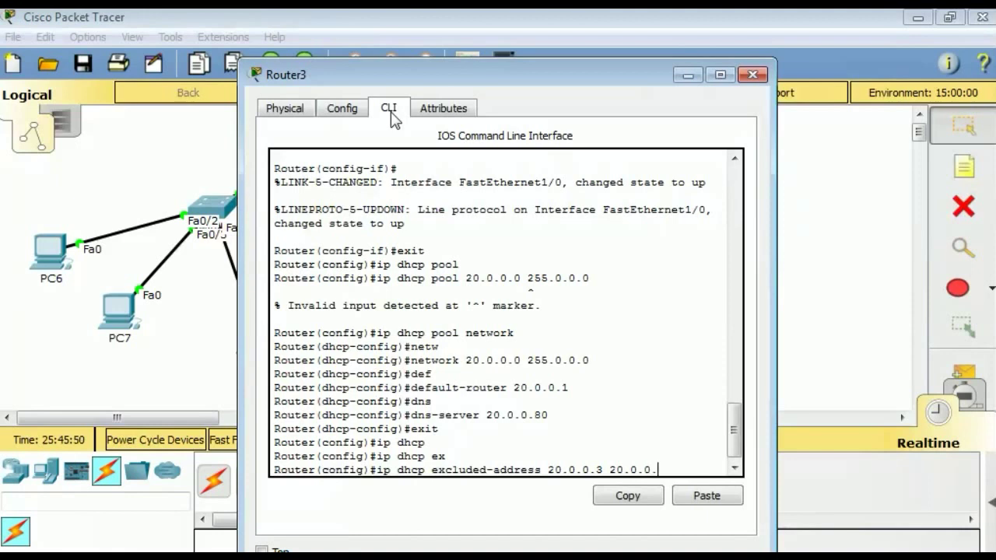
type("1")
key("Return")
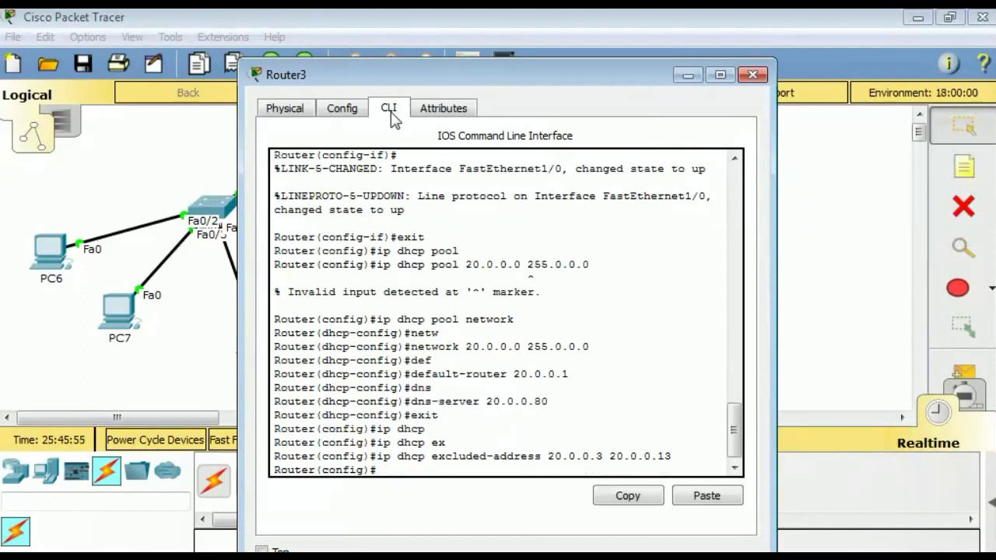
- Exclude the single address 20.0.0.15 from DHCP assignment by reusing the previous exclusion command
key("Up")
key("BackSpace")
key("BackSpace")
key("BackSpace")
key("BackSpace")
key("BackSpace")
key("BackSpace")
key("BackSpace")
key("BackSpace")
key("BackSpace")
key("BackSpace")
key("BackSpace")
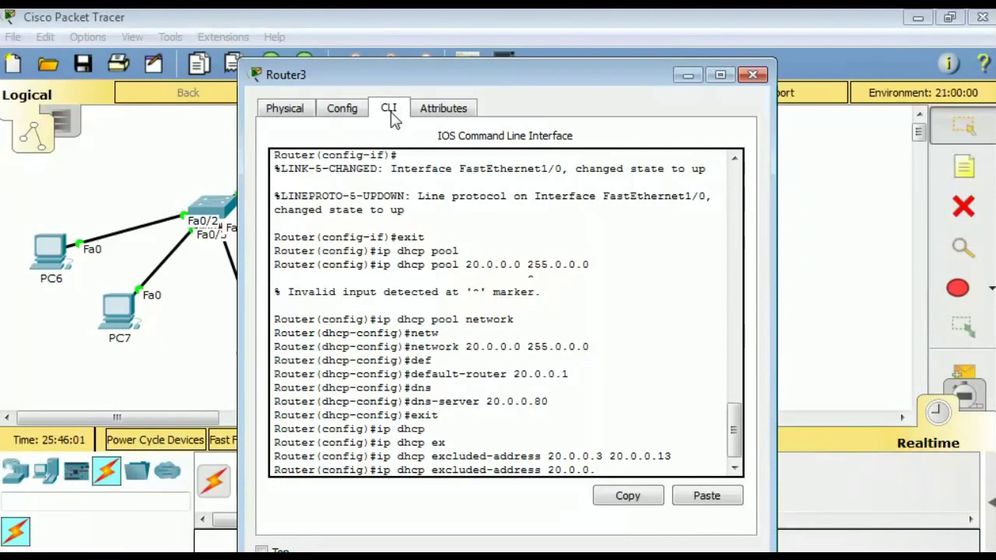
type("15")
key("Return")
key("Return")
- Leave global configuration mode, save the router's configuration with wr, and put the router window away
type("EXIT")
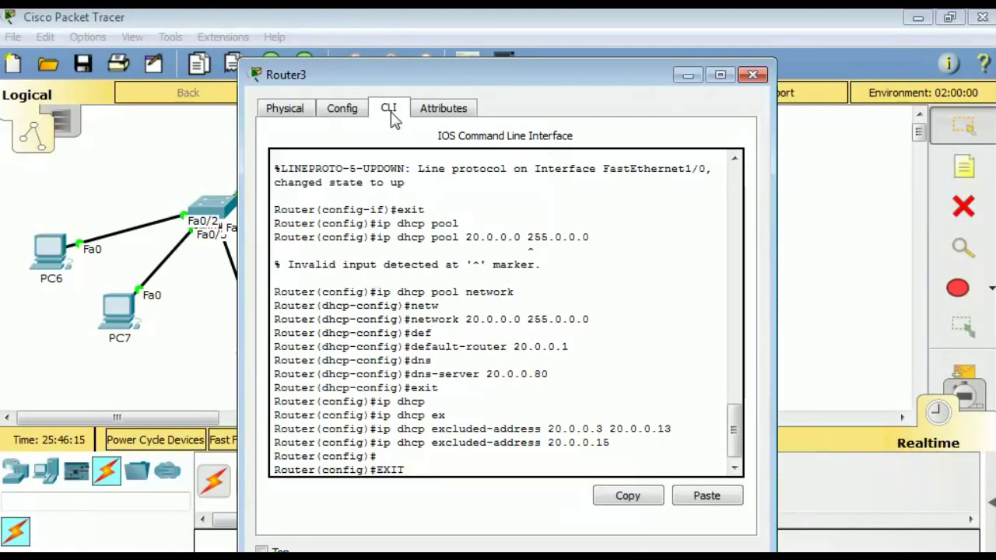
key("Return")
key("Return")
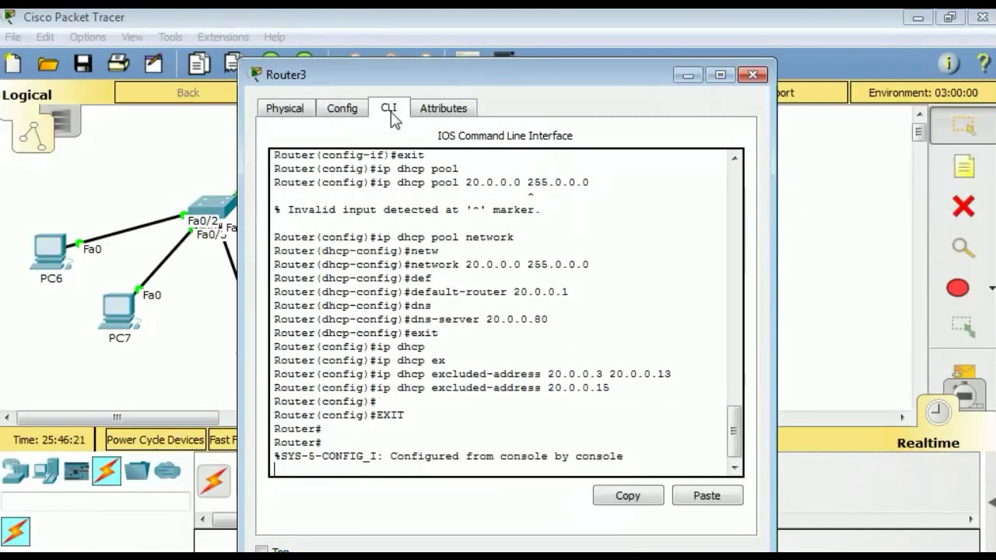
key("Return")
type("wr")
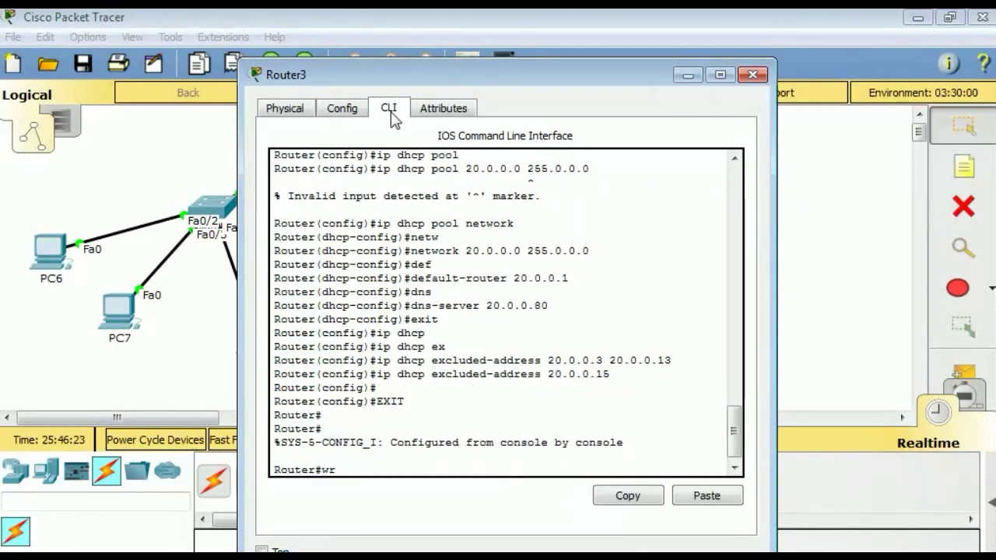
key("Return")
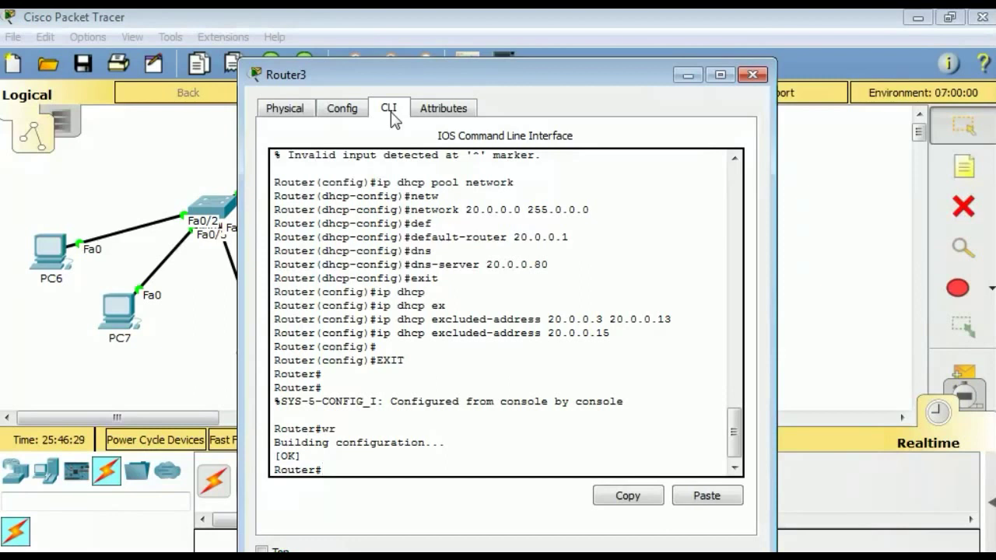
left_click(679, 78)
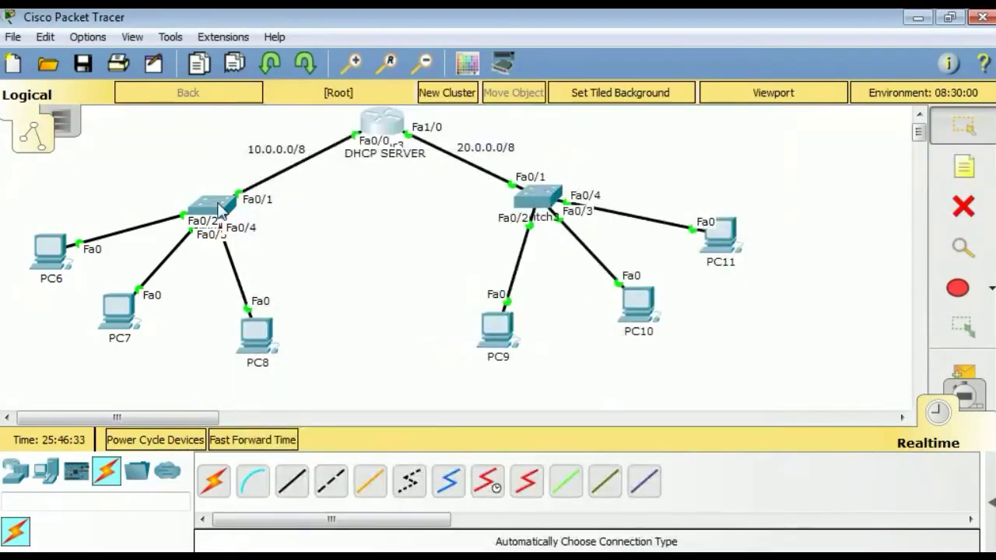
- Switch PC6's IPv4 configuration from static to DHCP and close its window
left_click(53, 257)
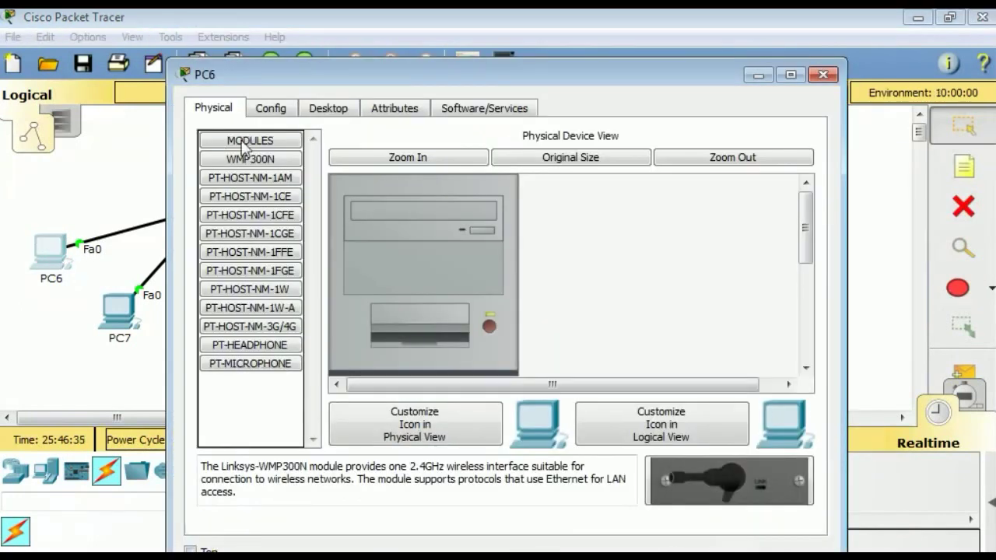
left_click(341, 107)
left_click(341, 108)
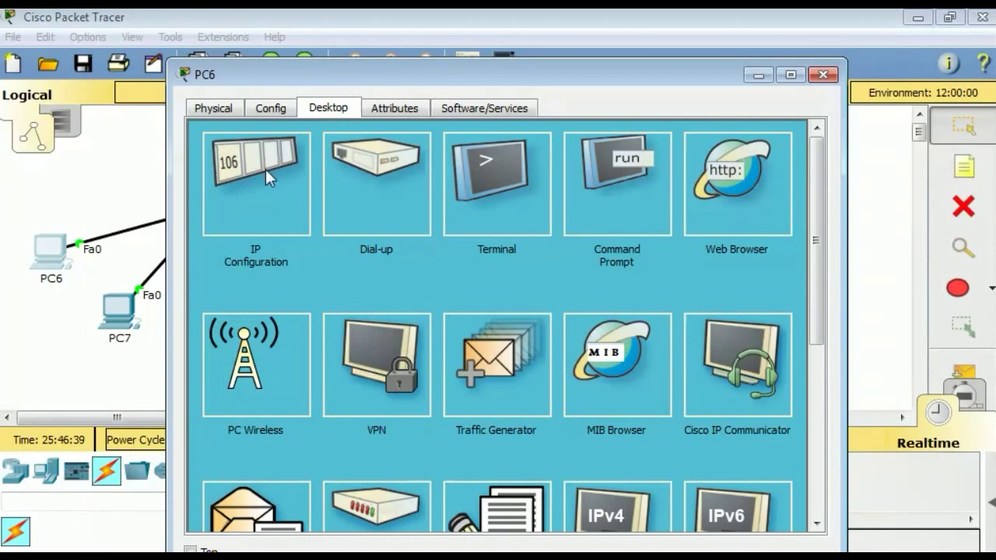
left_click(256, 198)
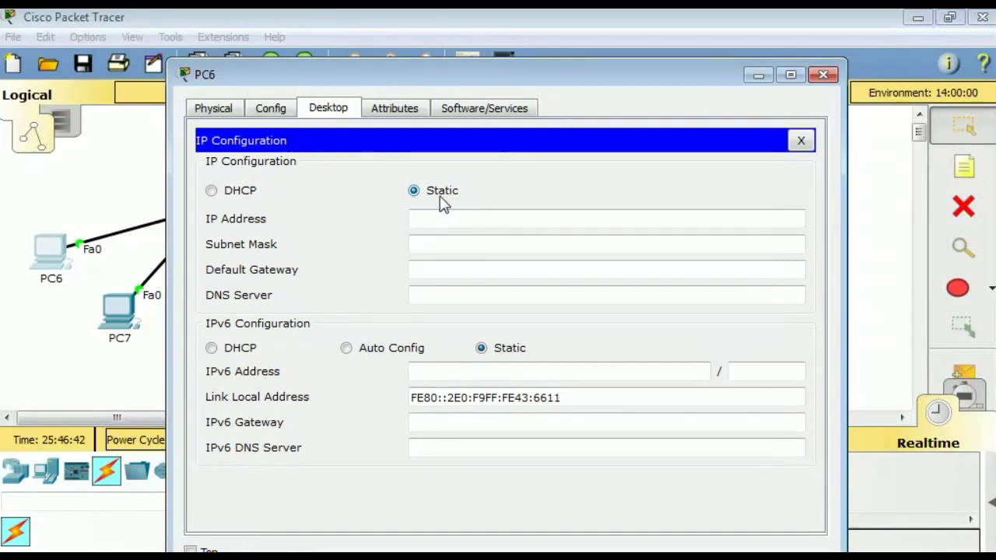
left_click(211, 192)
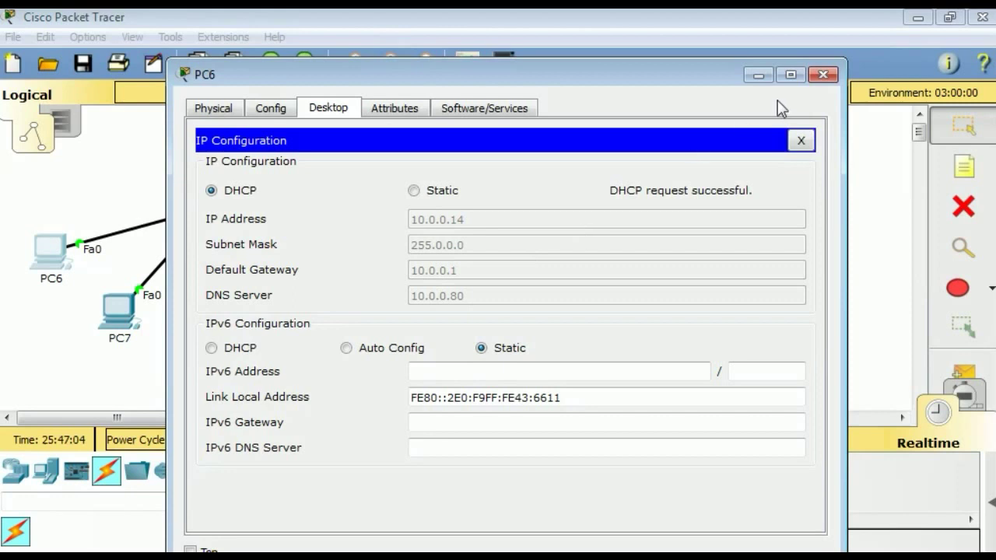
left_click(822, 75)
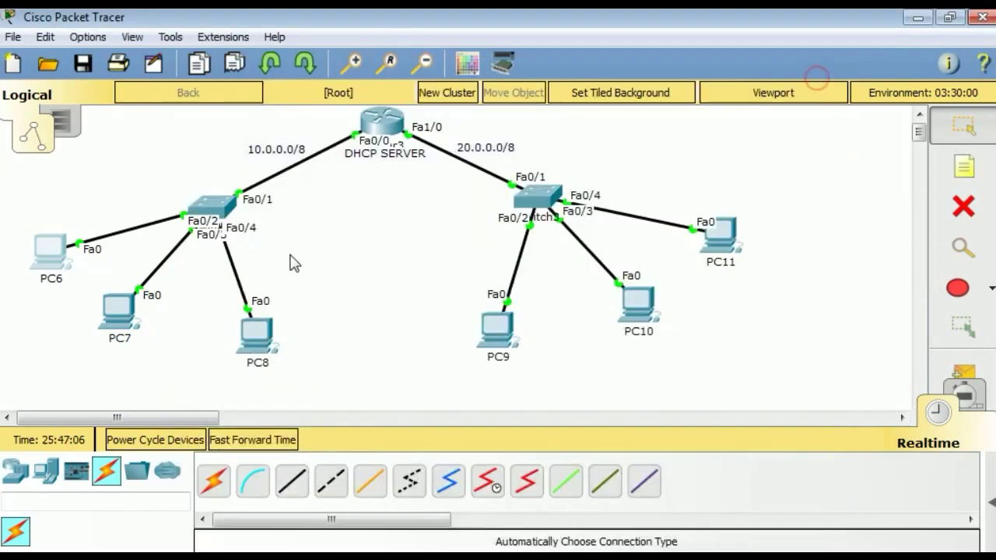
- Switch PC7's IPv4 configuration from static to DHCP and close its window
left_click(123, 315)
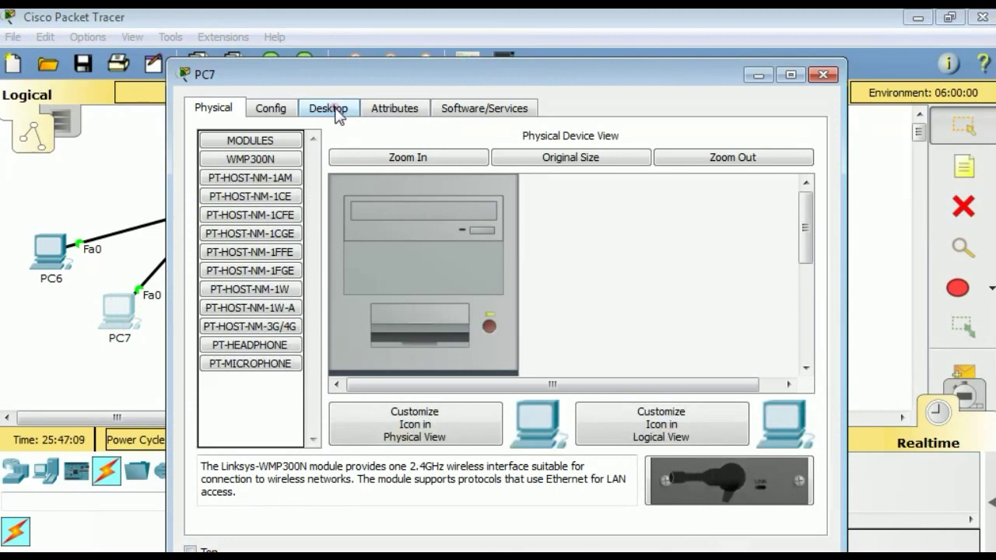
left_click(335, 109)
left_click(260, 204)
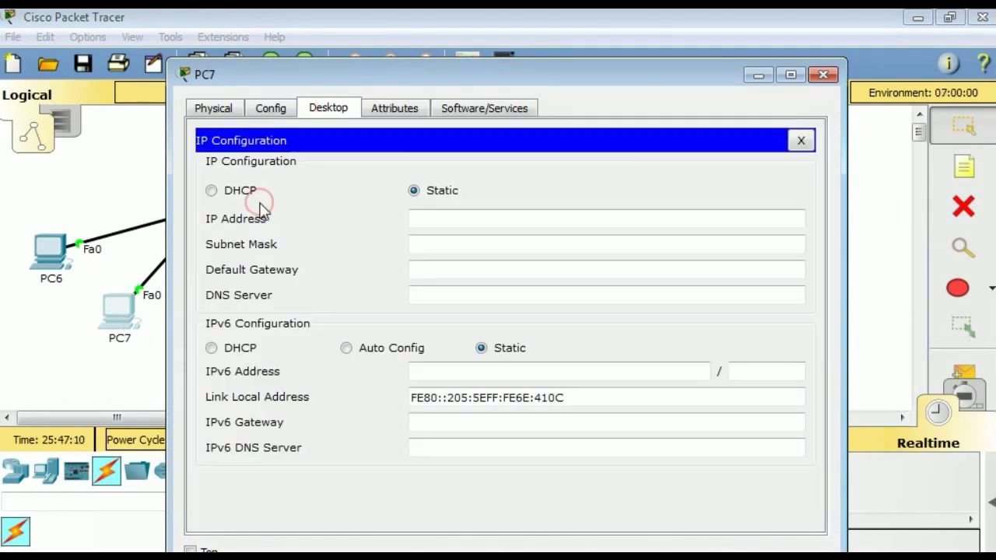
left_click(212, 190)
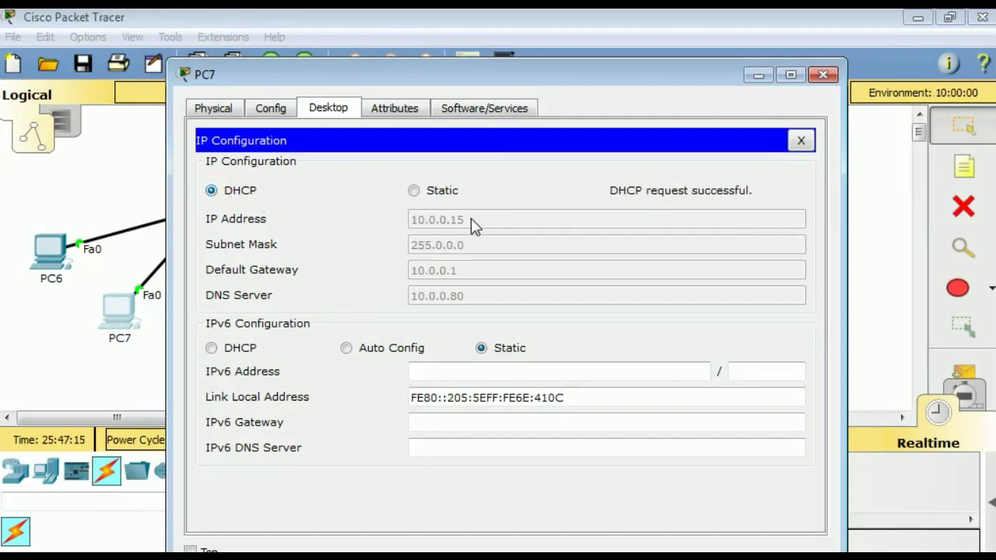
left_click(821, 75)
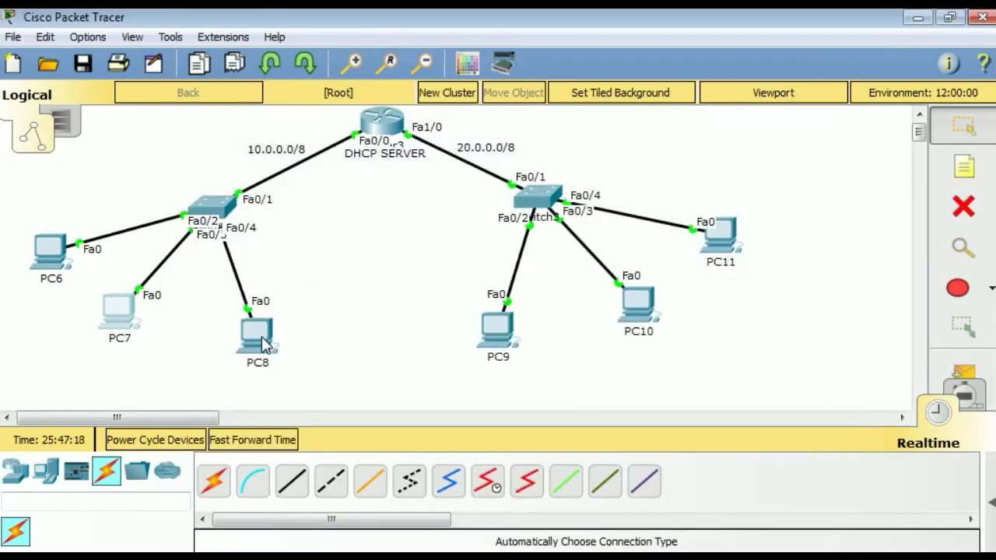
- Switch PC8's IPv4 configuration from static to DHCP and close its window
left_click(258, 336)
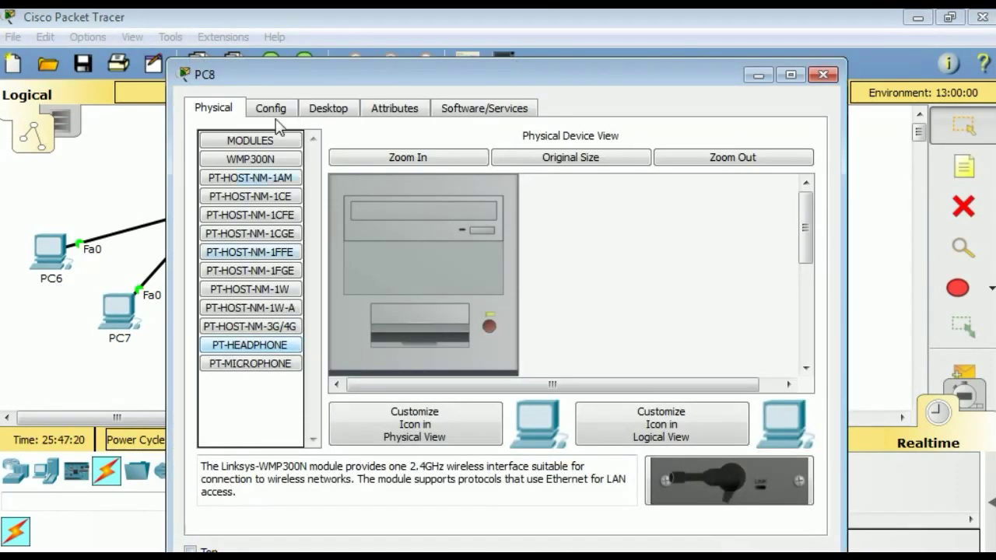
left_click(315, 109)
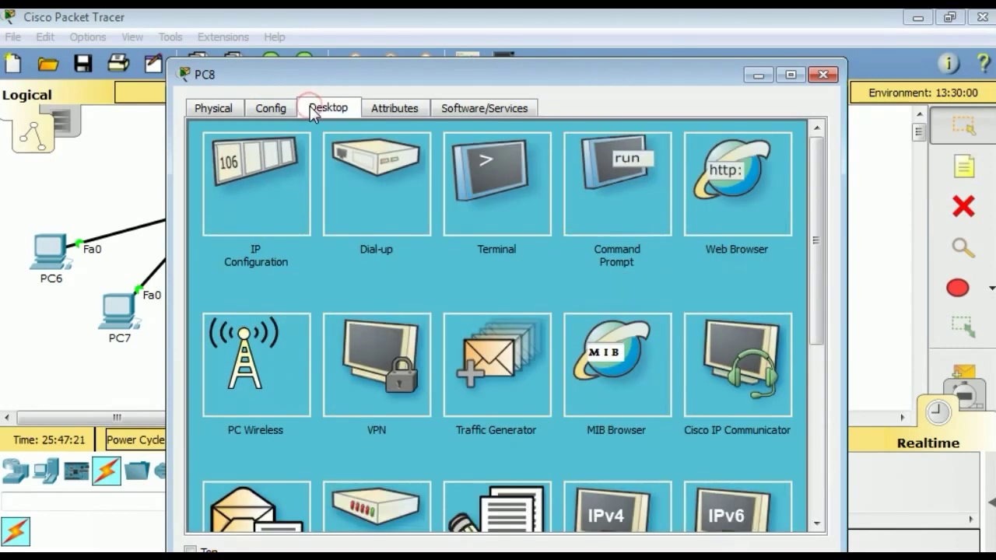
left_click(268, 172)
left_click(211, 190)
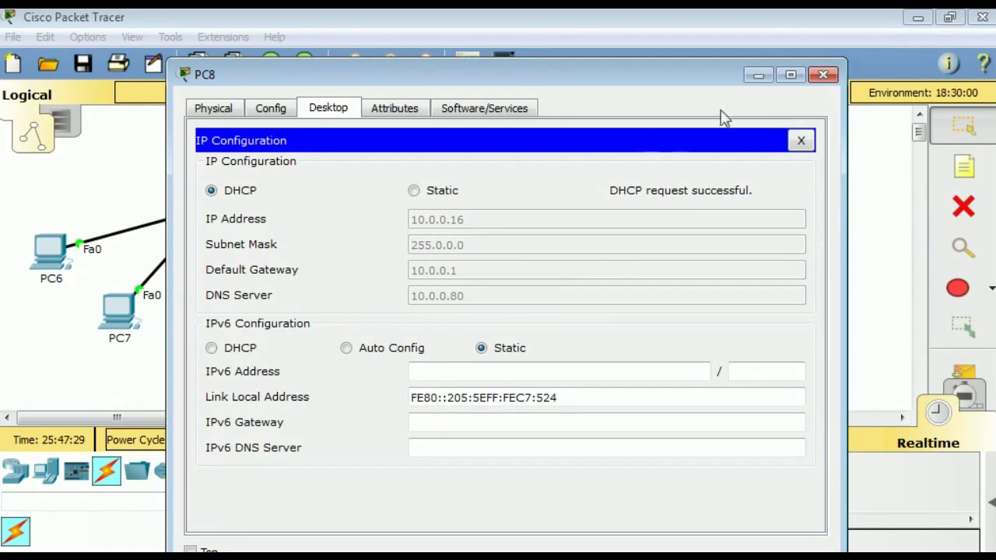
left_click(822, 74)
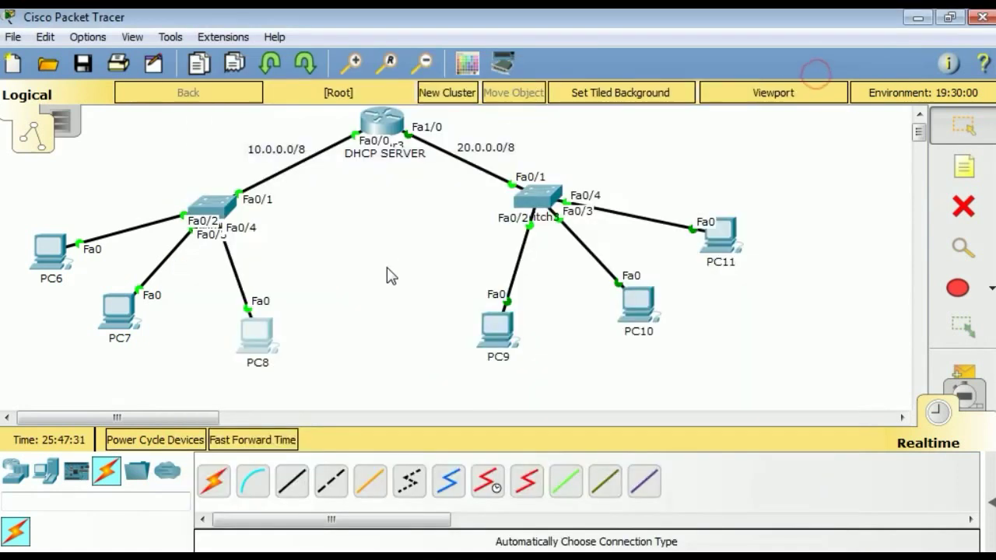
left_click(389, 274)
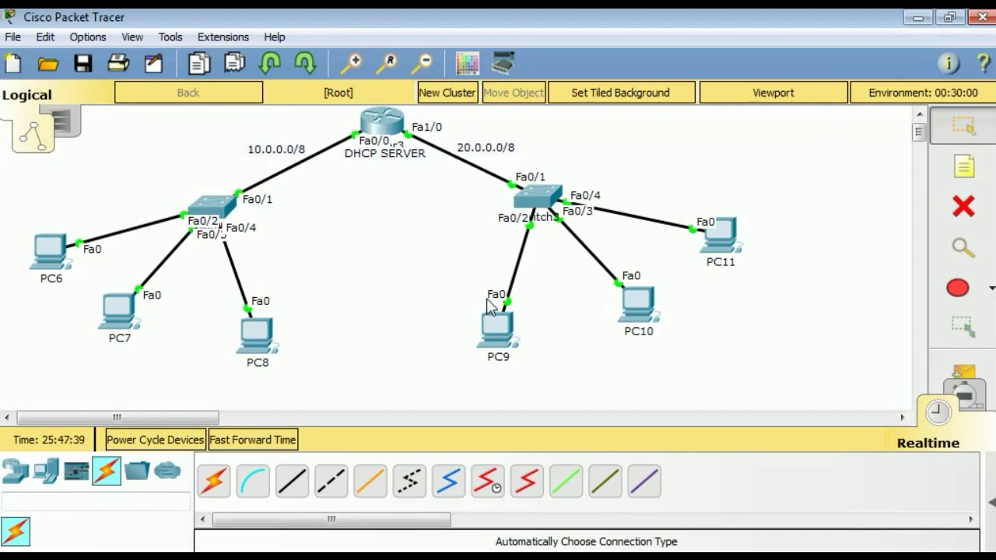
- Switch PC9's IPv4 configuration from static to DHCP and close its window
left_click(492, 324)
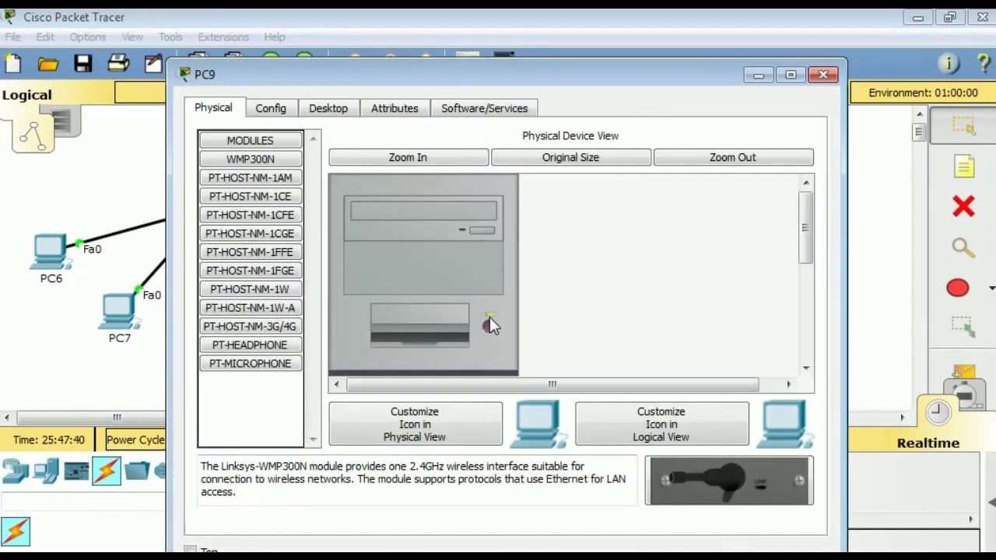
left_click(330, 109)
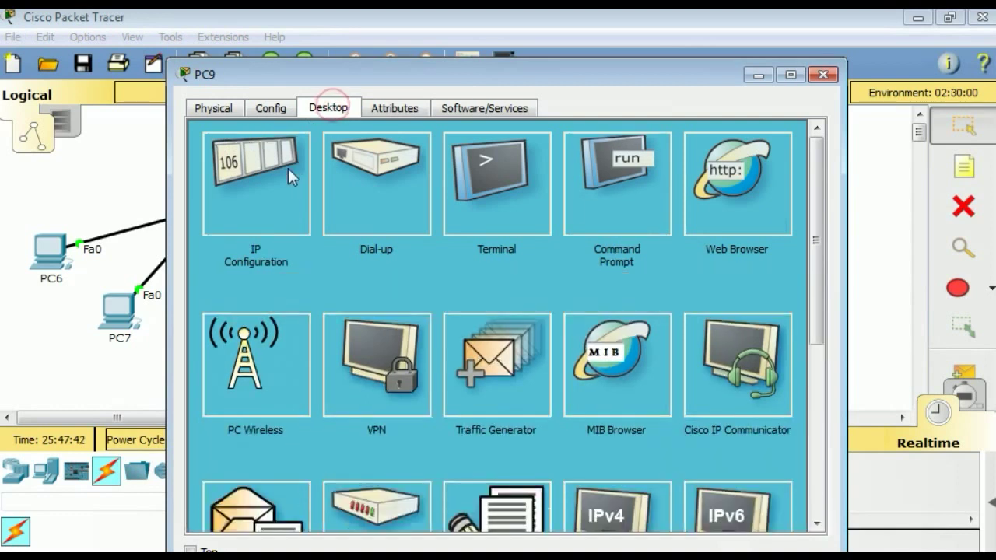
left_click(273, 200)
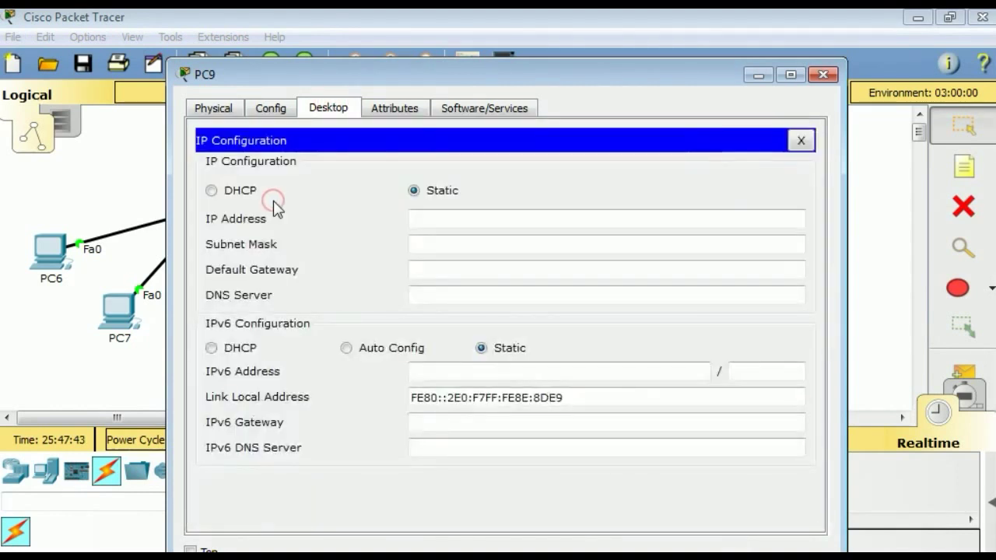
left_click(211, 192)
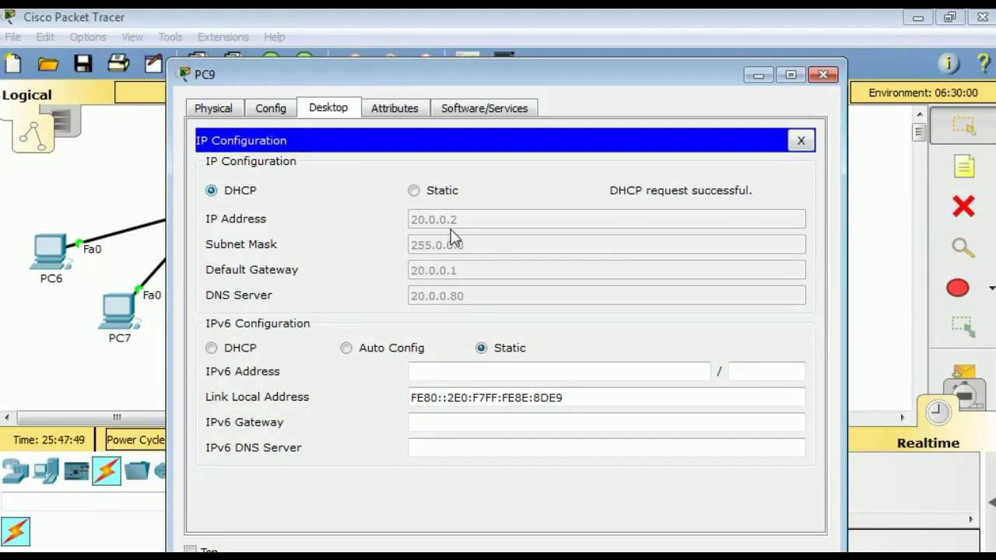
left_click(821, 75)
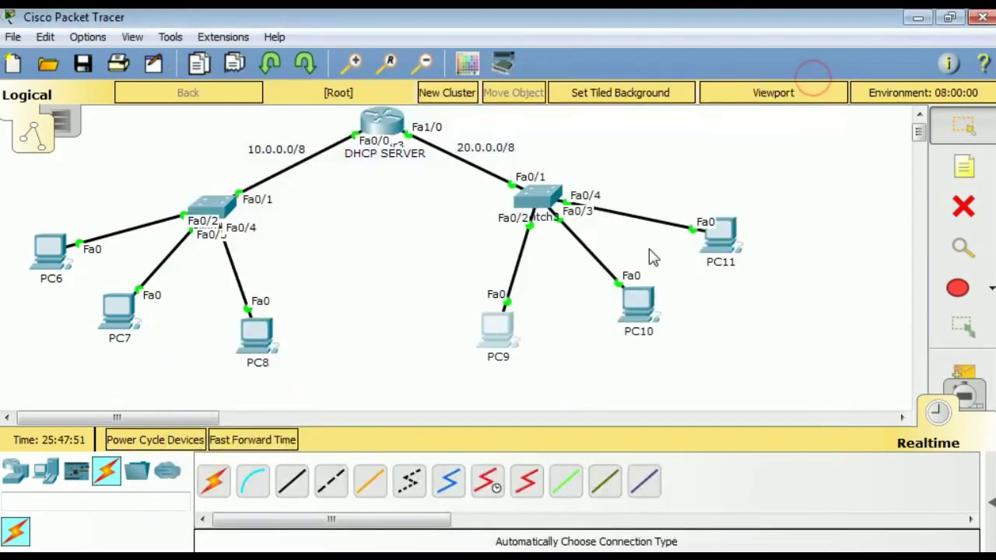
- Switch PC10's IPv4 configuration from static to DHCP and close its window
left_click(643, 305)
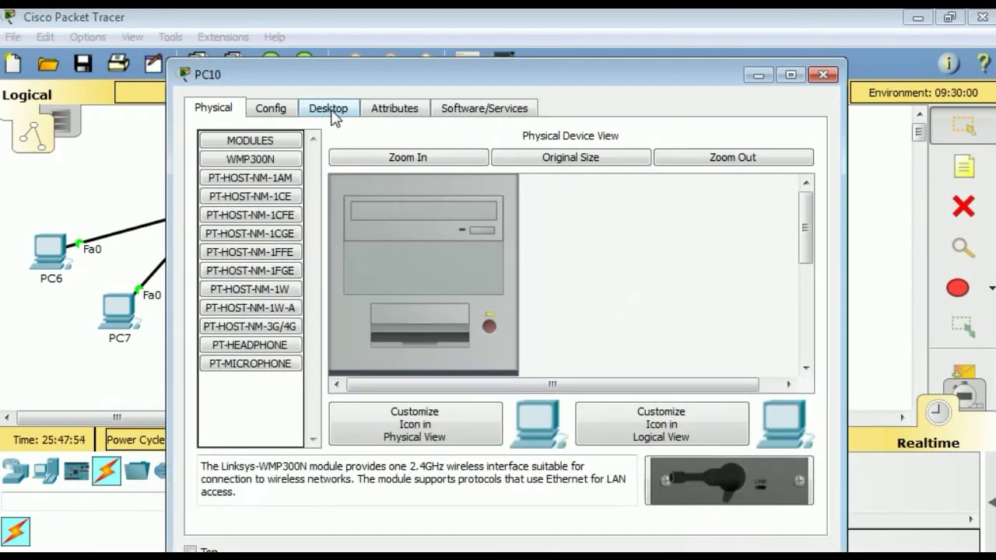
left_click(331, 110)
left_click(261, 221)
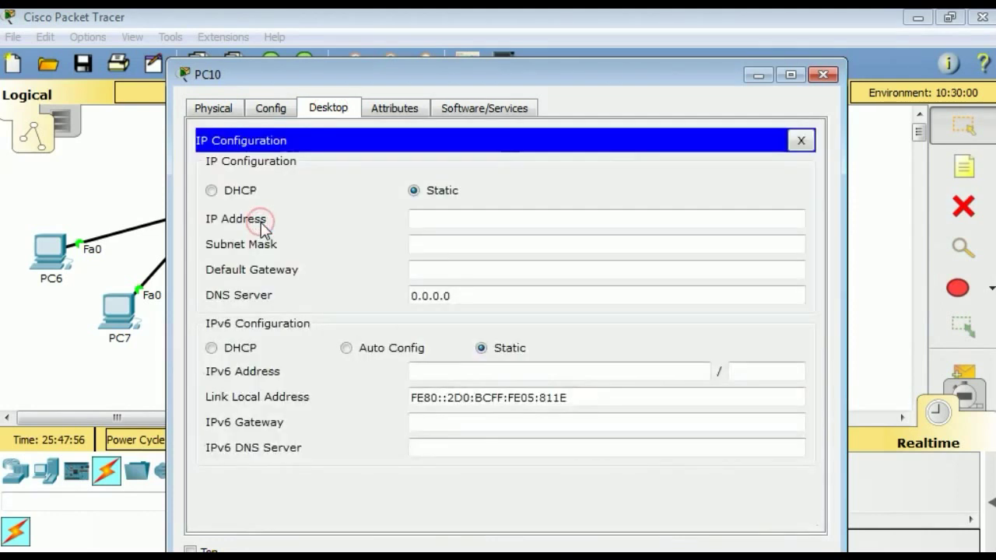
left_click(210, 191)
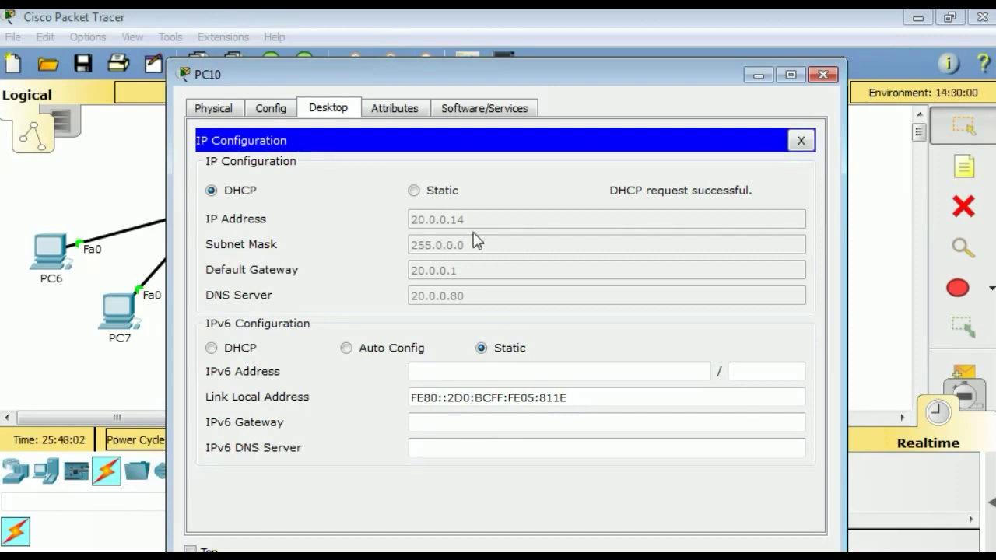
left_click(823, 74)
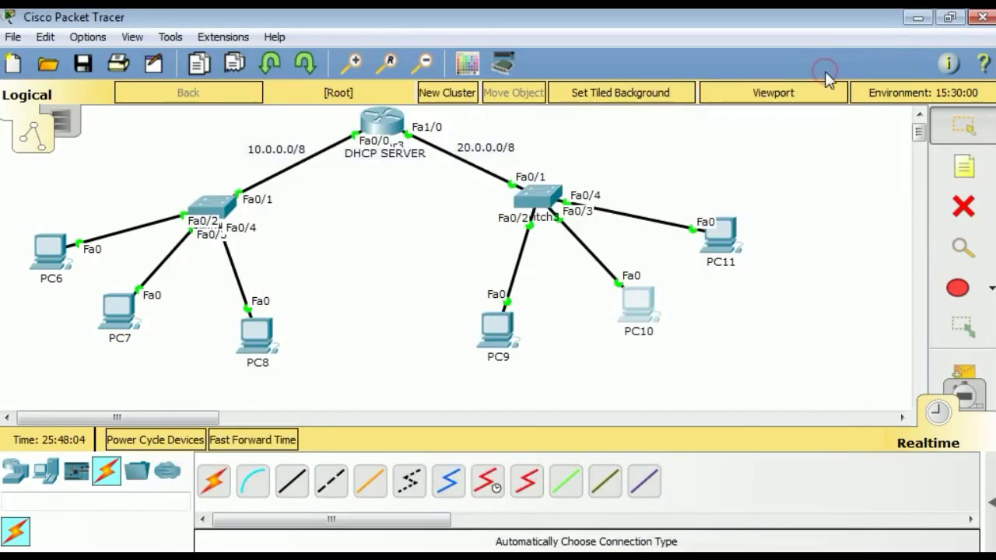
left_click(400, 254)
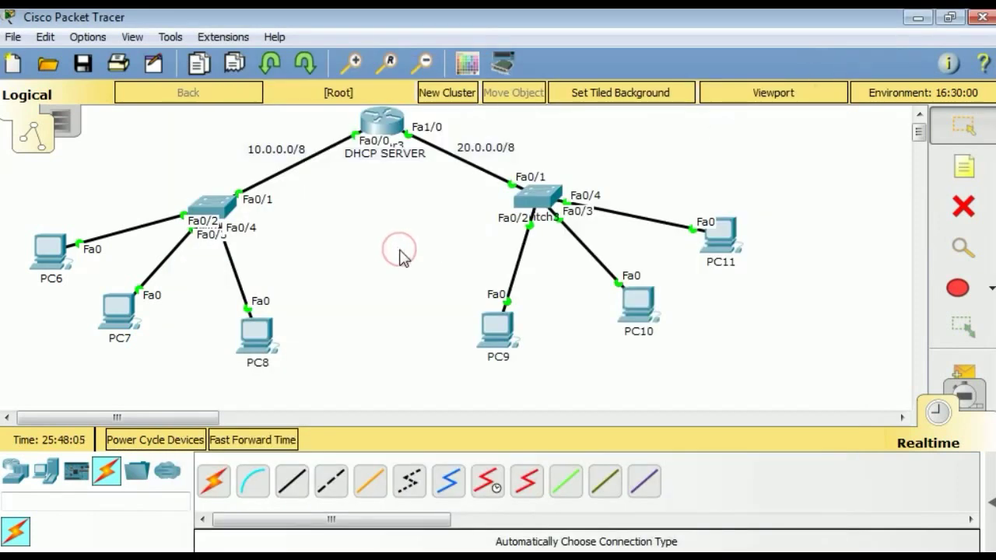
- Switch PC11's IPv4 configuration from static to DHCP and close its IP configuration, keeping the PC11 window open
left_click(715, 242)
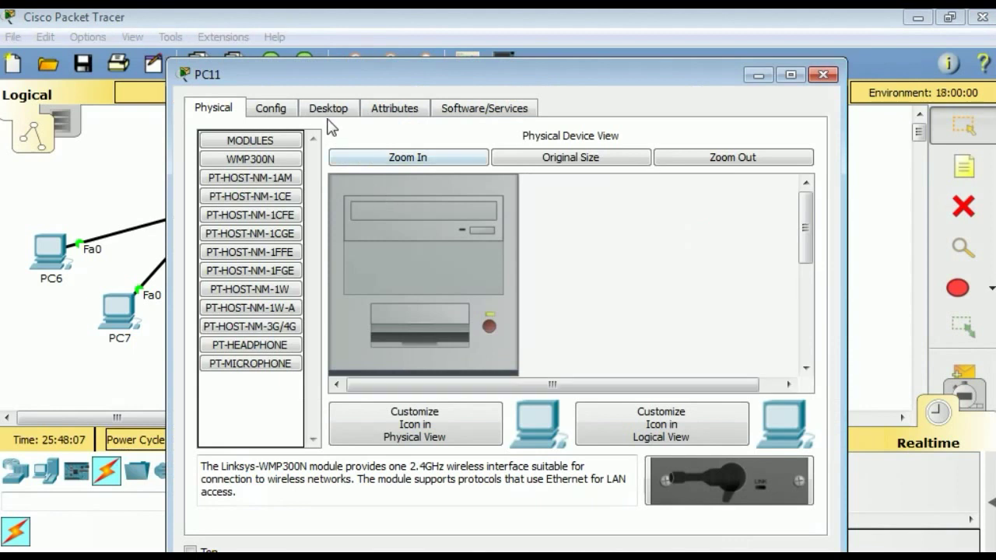
left_click(325, 109)
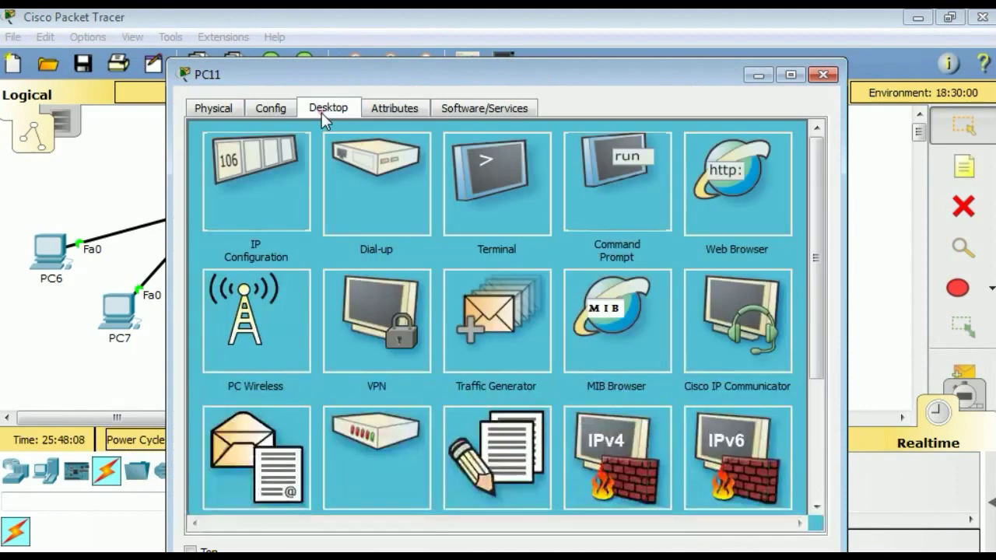
left_click(263, 202)
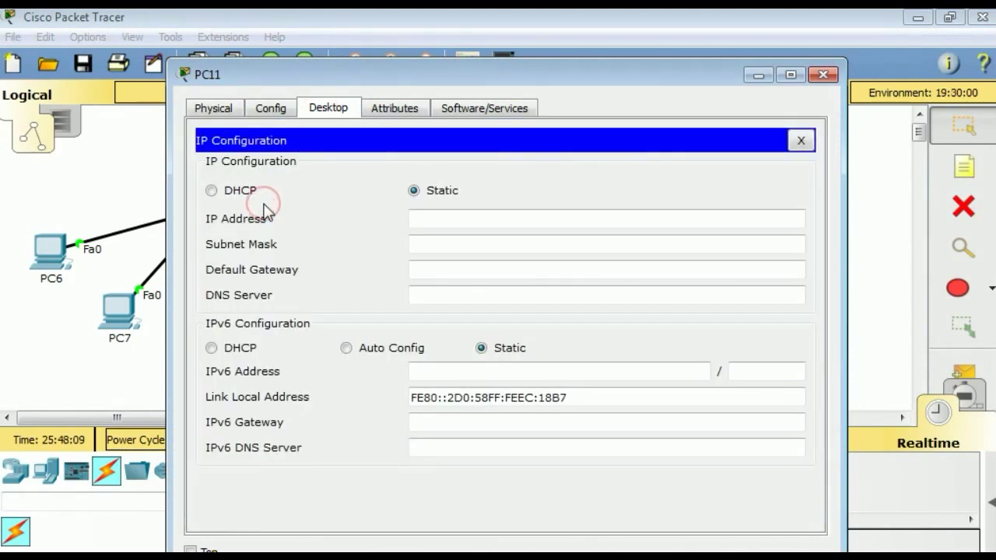
left_click(211, 191)
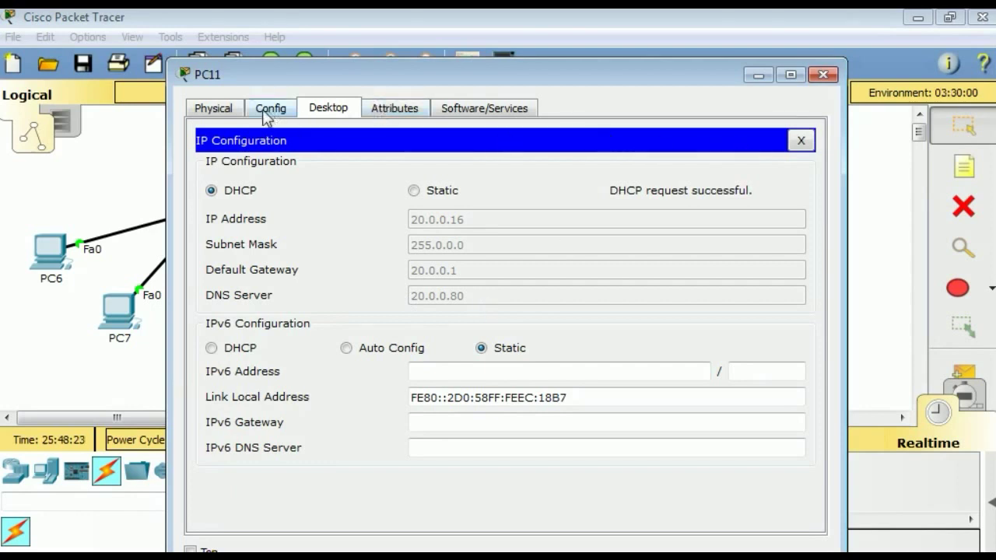
left_click(801, 141)
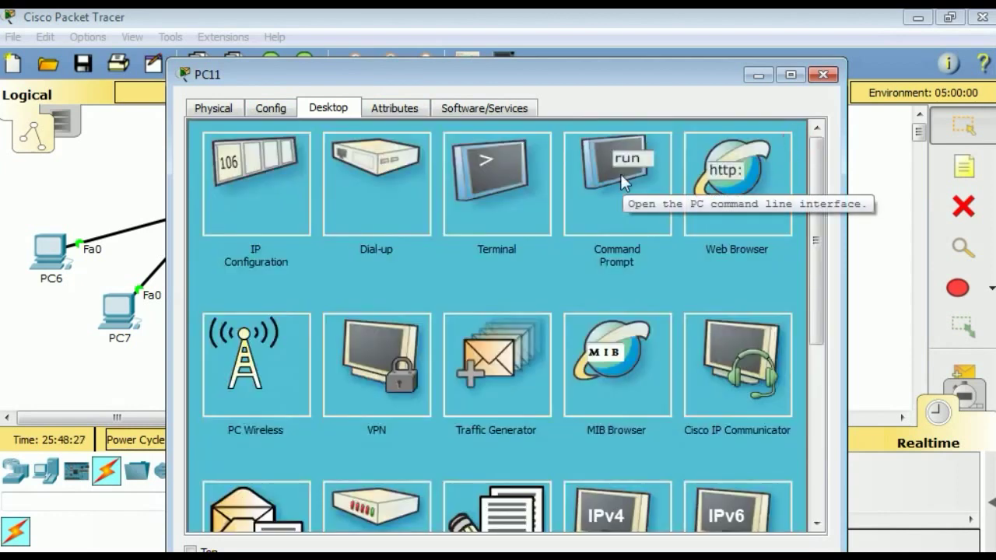
- Ping 20.0.0.2 and 20.0.0.14 from PC11's command prompt, then close the PC11 window
left_click(529, 195)
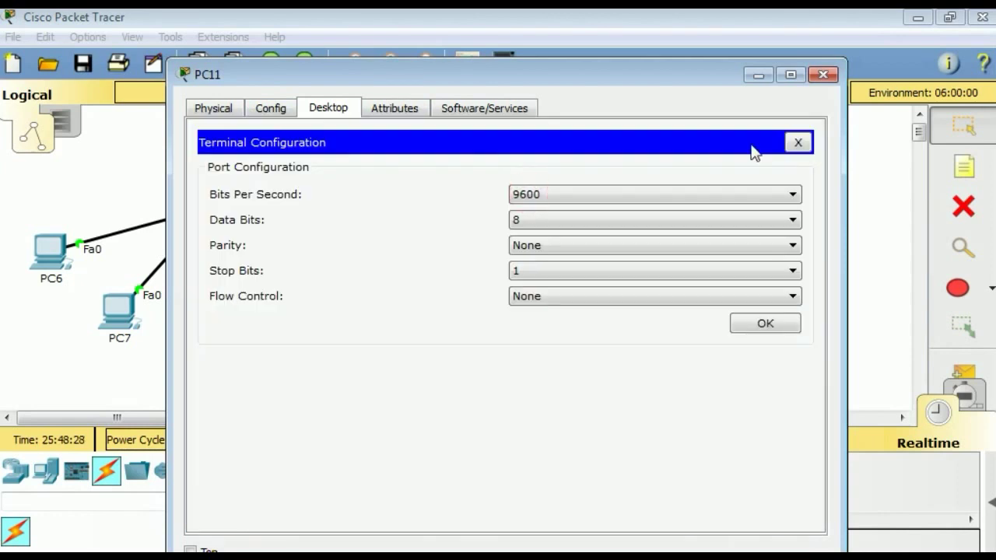
left_click(795, 146)
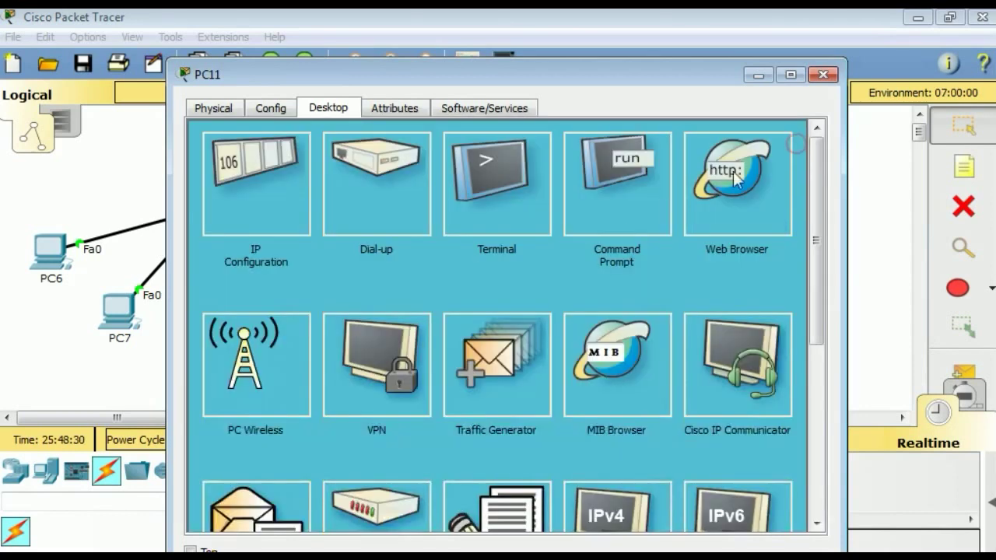
left_click(599, 231)
type("ping 2")
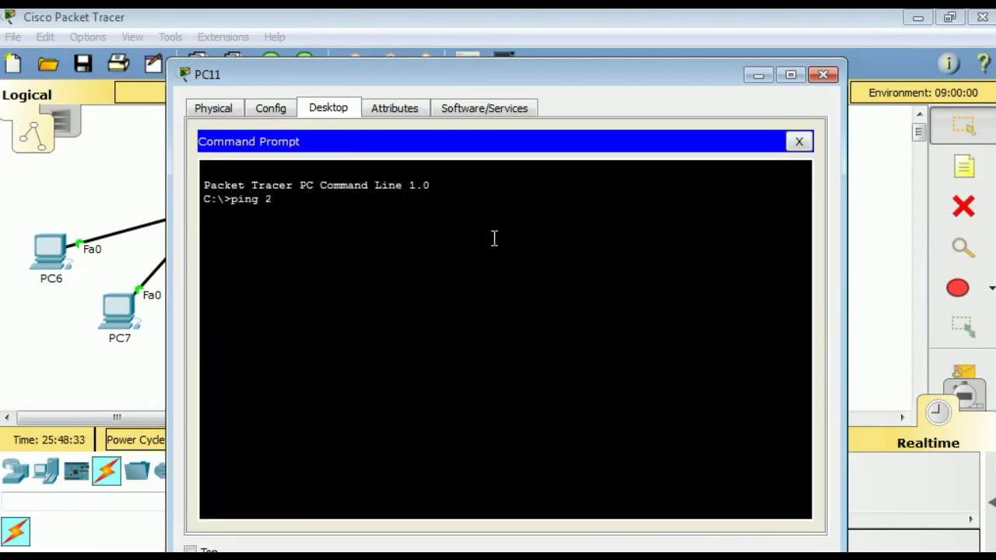
type("0.0.0.2")
key("Return")
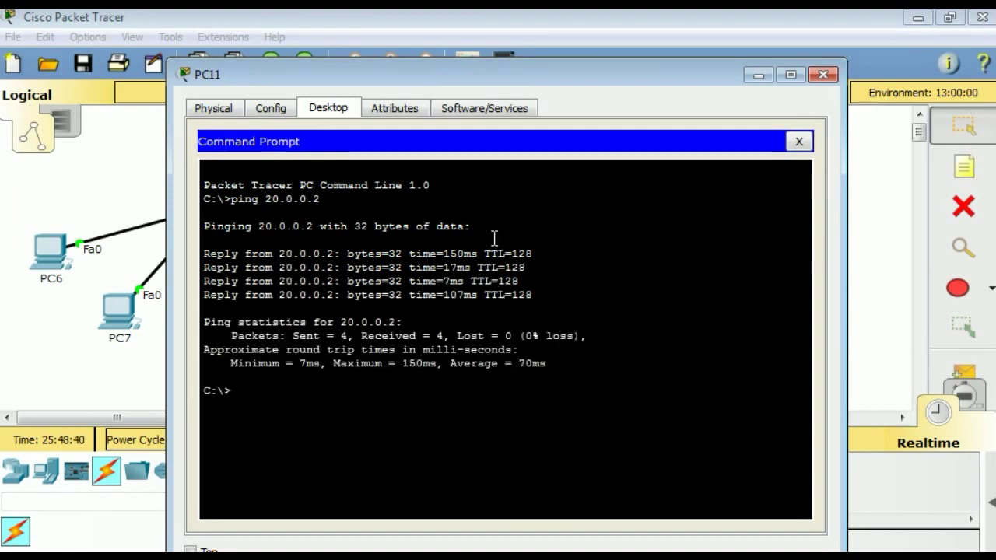
key("Up")
type("14")
key("Return")
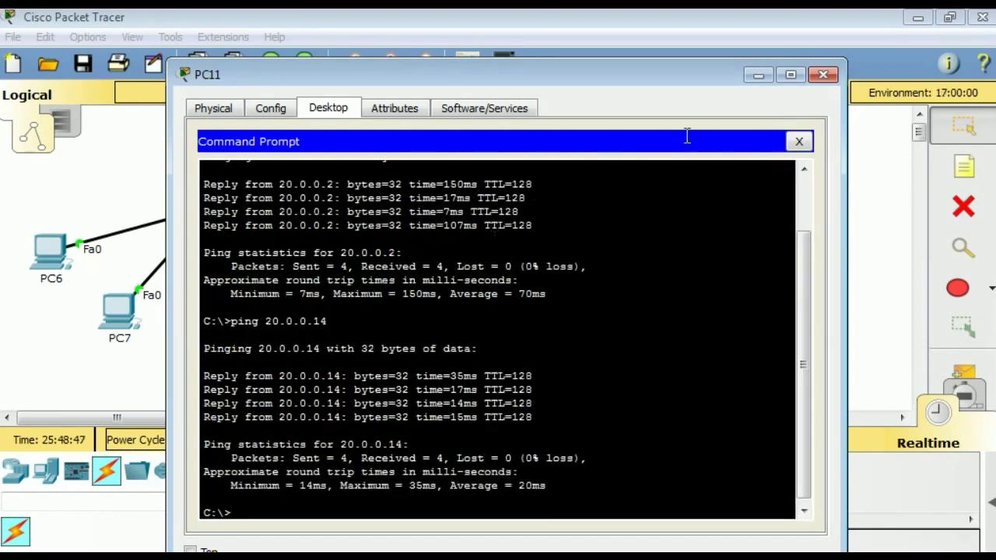
left_click(826, 75)
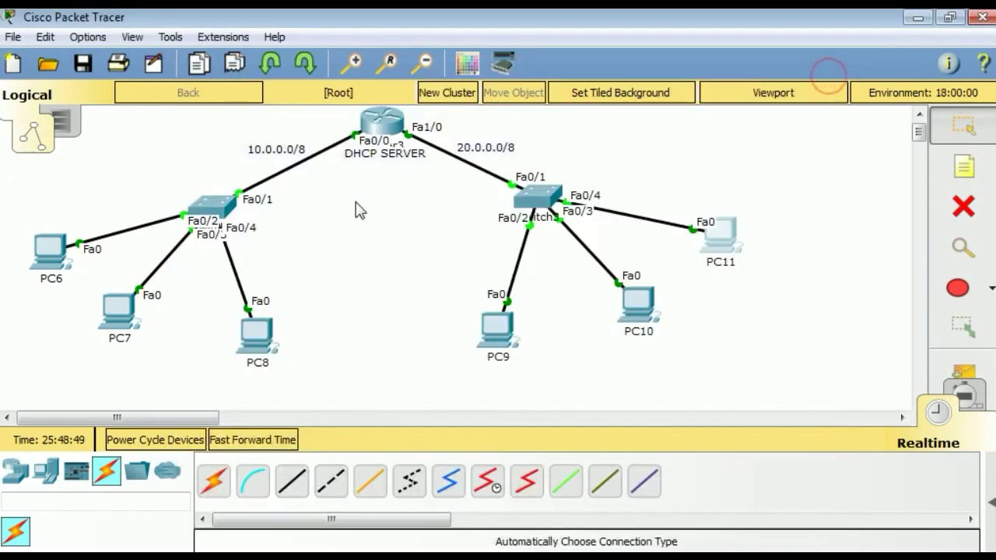
- Ping 10.0.0.14 and 10.0.0.15 from PC6's command prompt, then close the PC6 window
left_click(50, 251)
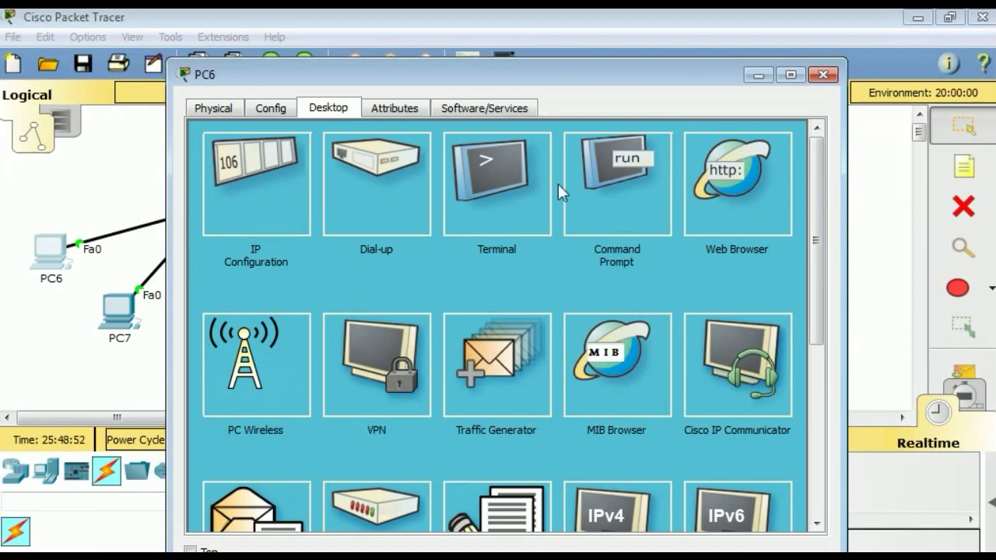
left_click(626, 188)
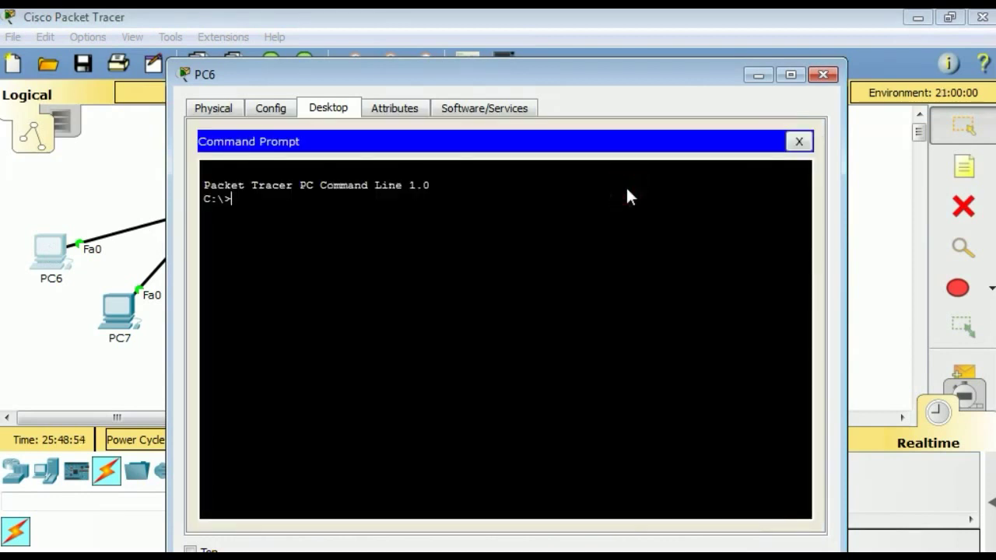
type("ping 10.0.0.14")
key("Return")
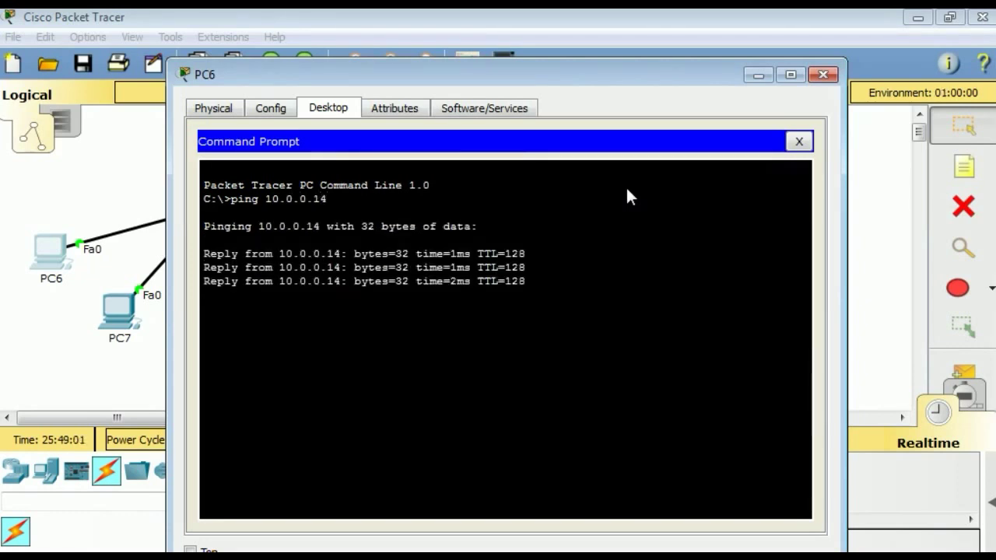
key("Up")
key("BackSpace")
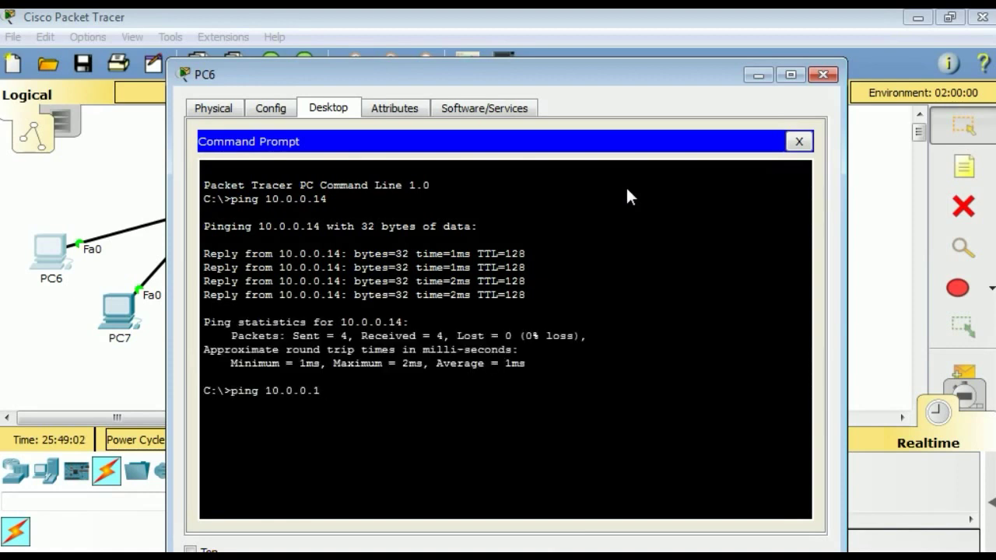
type("5")
key("Return")
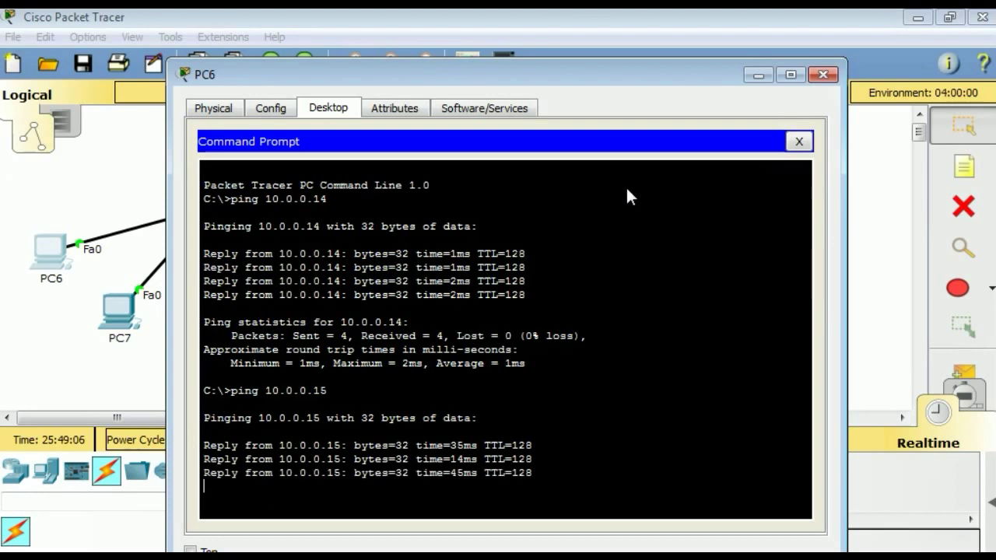
left_click(822, 75)
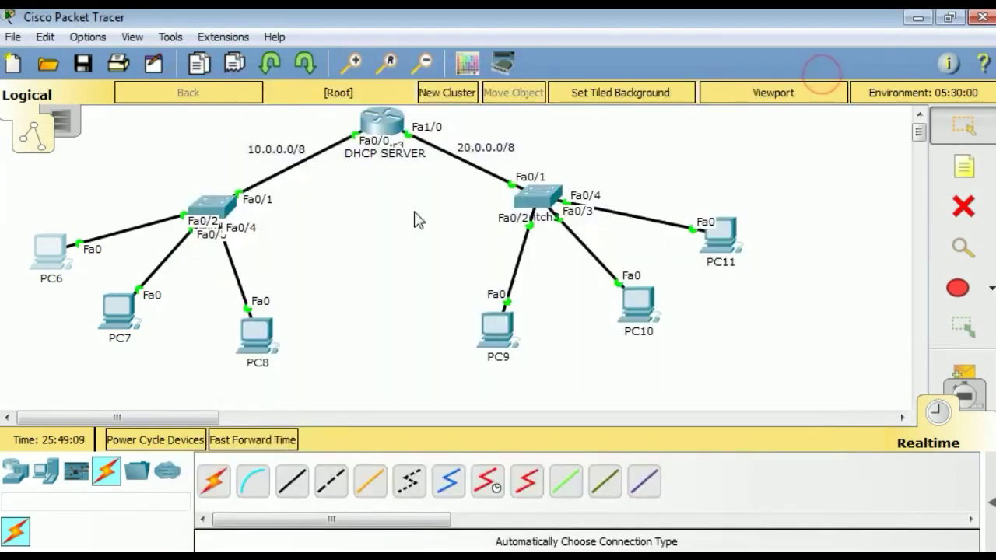
- In the router's CLI, list the options of show ip dhcp and display the address bindings with show ip dhcp binding
left_click(388, 123)
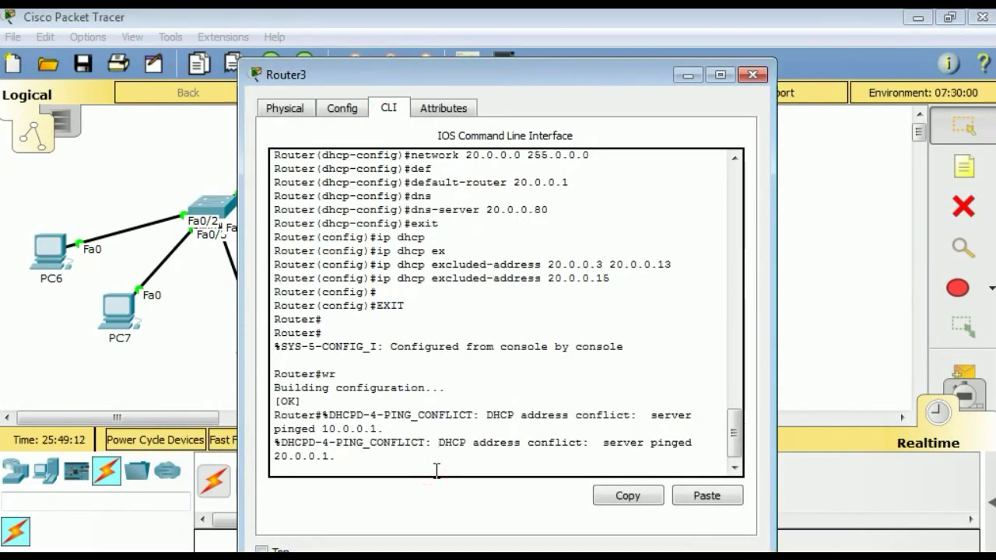
key("Return")
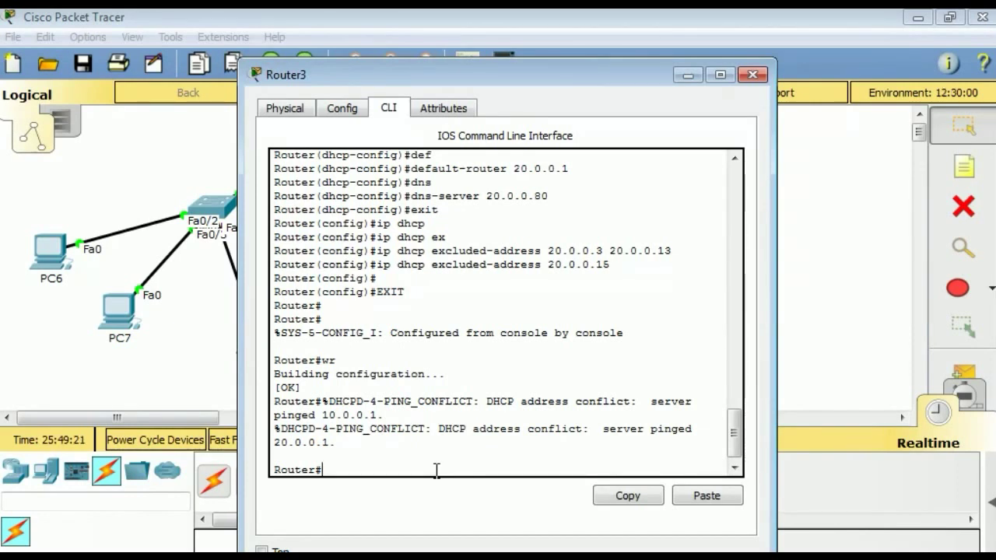
type("sh")
key("Tab")
type("ip")
key("Tab")
type("d")
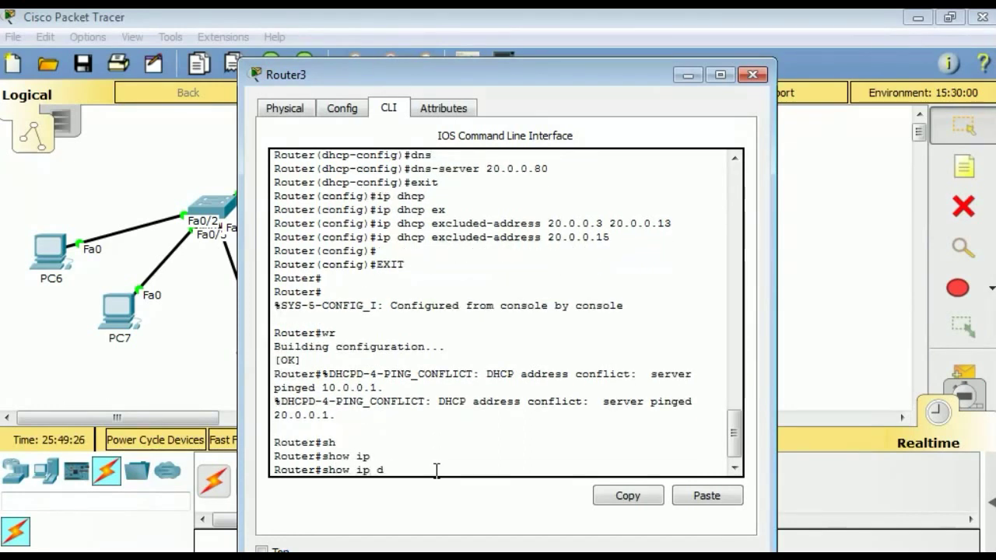
type("h")
key("Tab")
type("?")
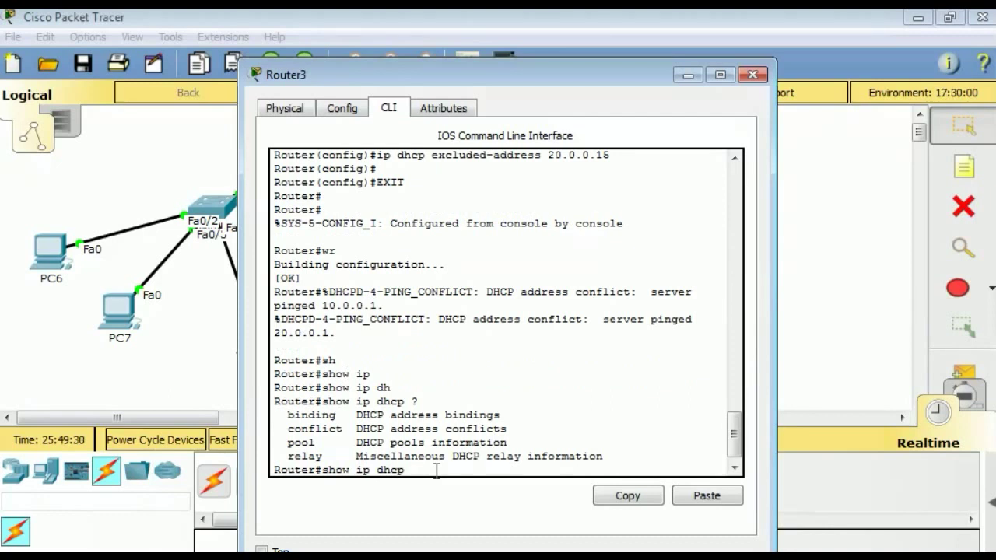
type("bindi")
key("Tab")
key("Return")
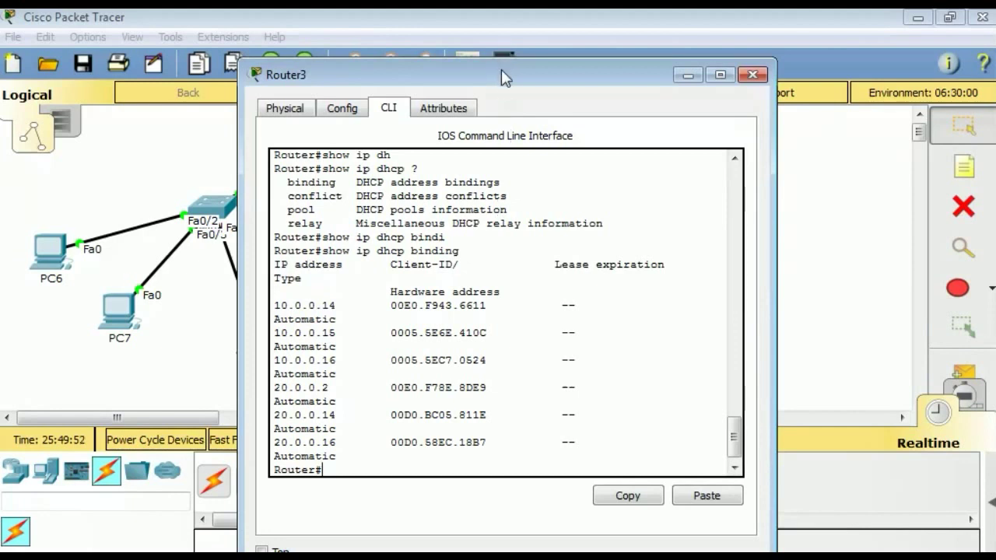
- Move the router window aside and open PC6's IP configuration to compare its address with the router's DHCP bindings
left_click_drag(501, 69, 896, 34)
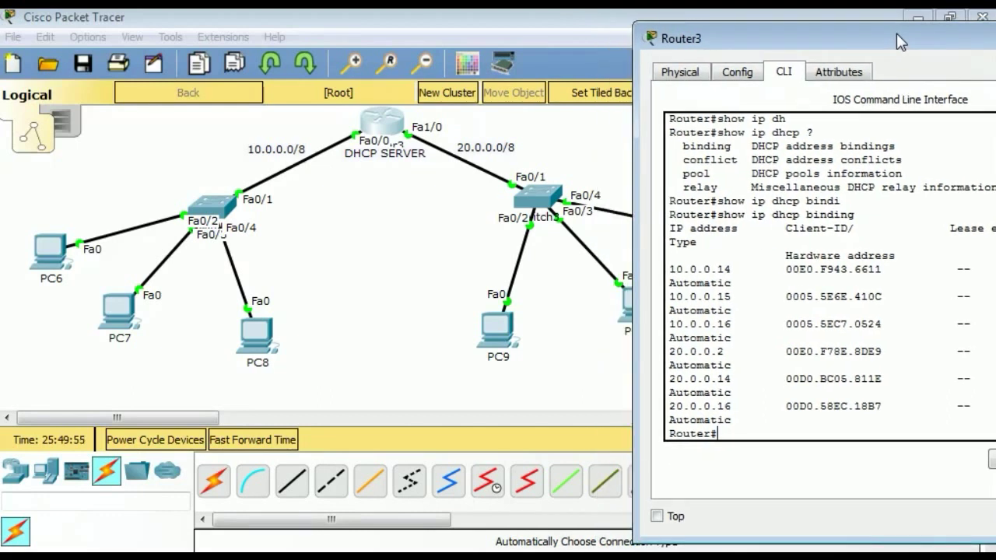
left_click(53, 257)
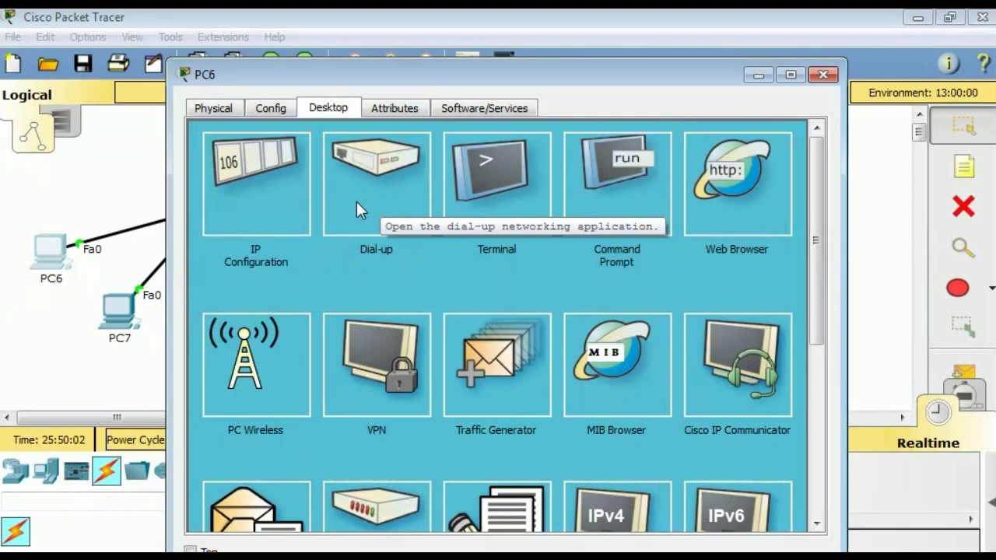
left_click(273, 207)
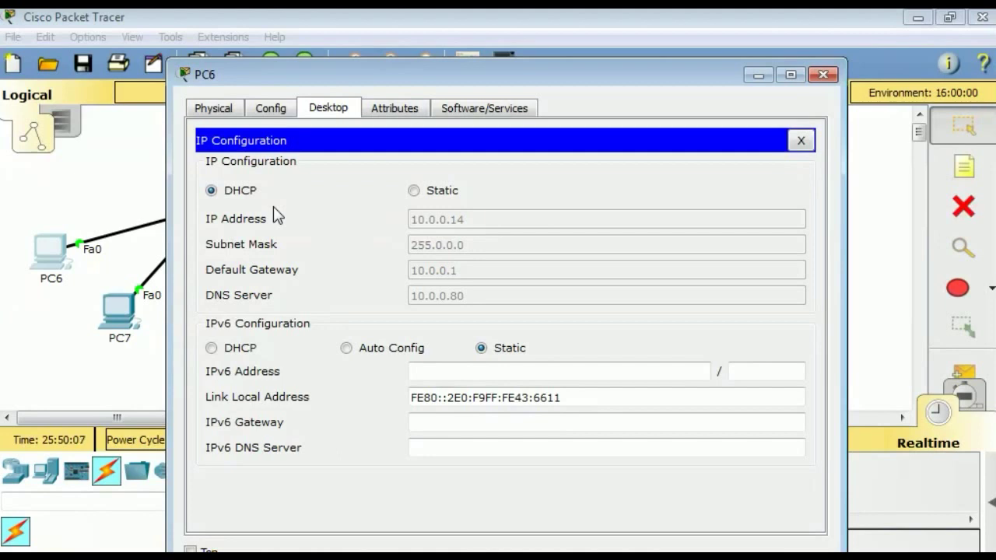
- Close PC6's IP configuration, open its command prompt and run ipconfig to display its addresses
left_click(802, 140)
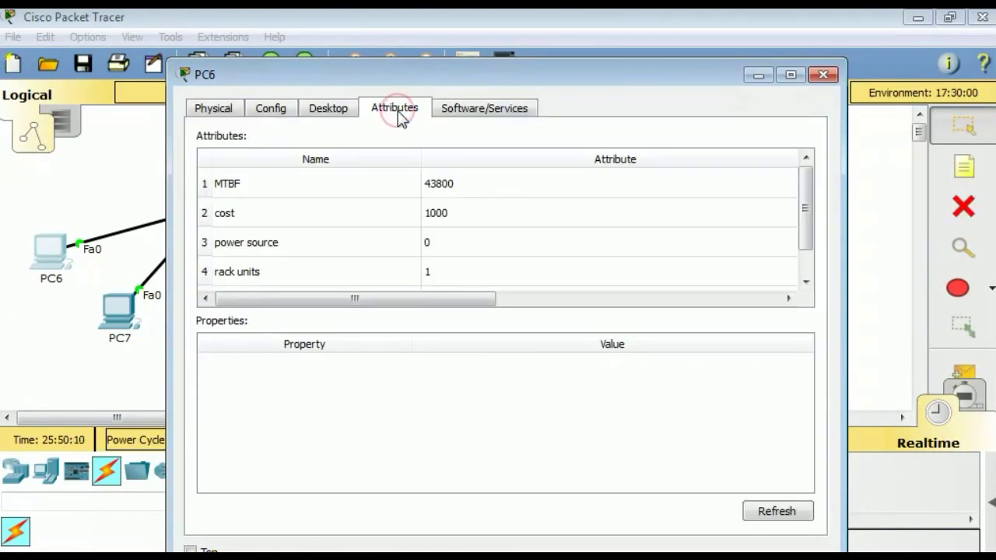
left_click(329, 108)
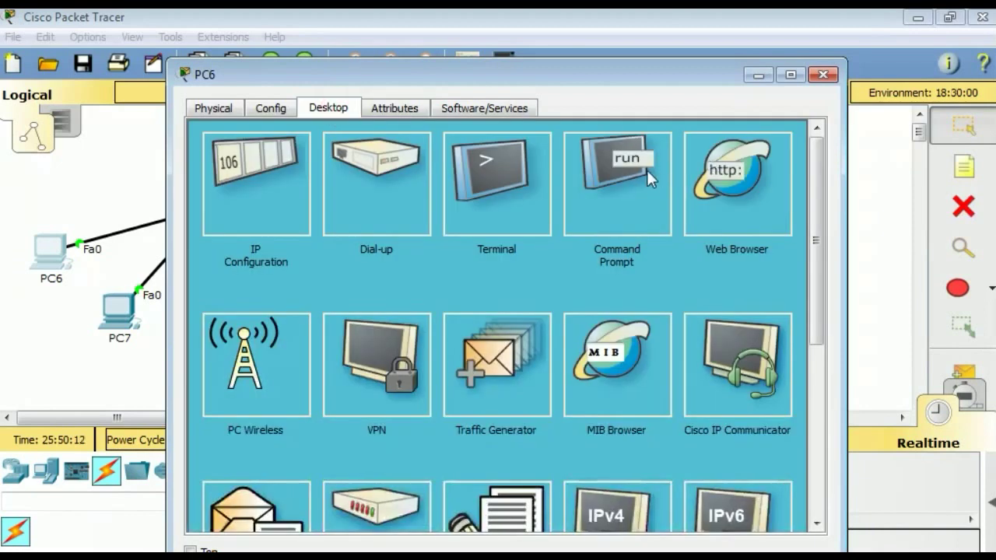
left_click(624, 193)
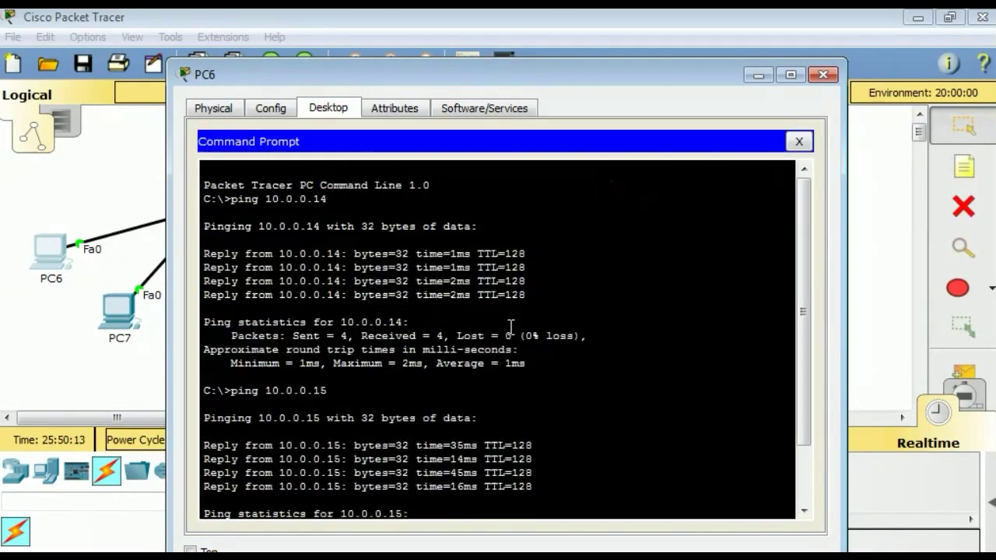
key("Return")
key("Return")
key("Return")
key("Return")
key("Return")
key("Return")
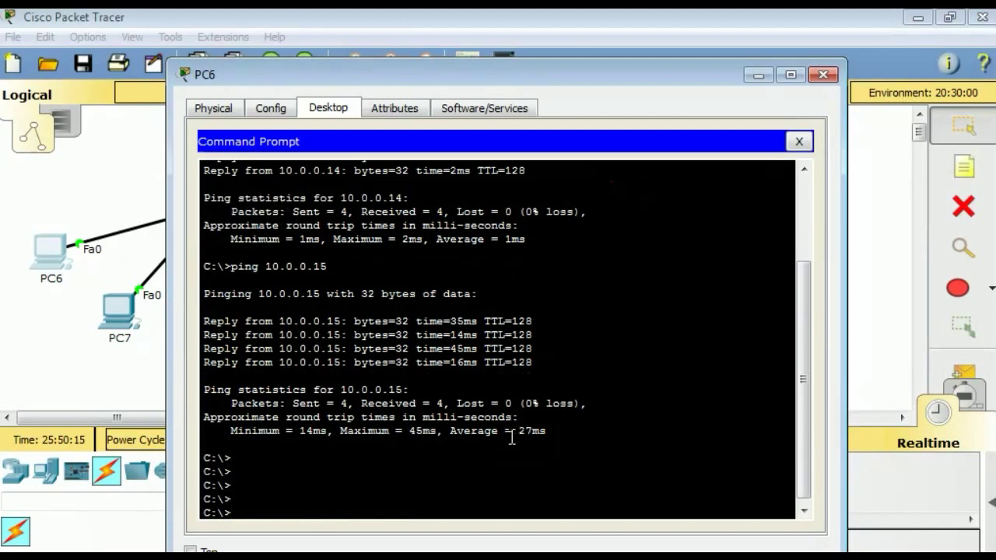
type("ipconfi")
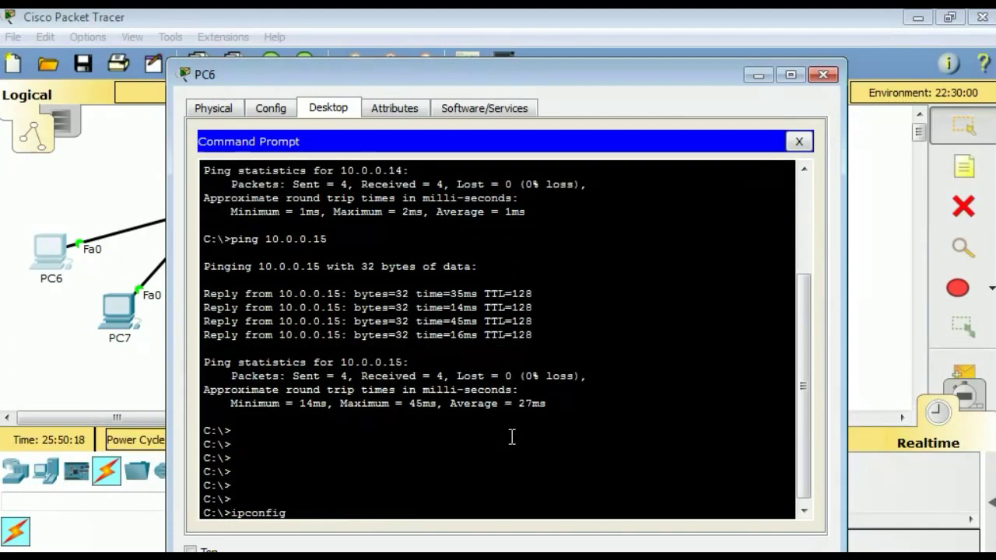
type("g")
key("Return")
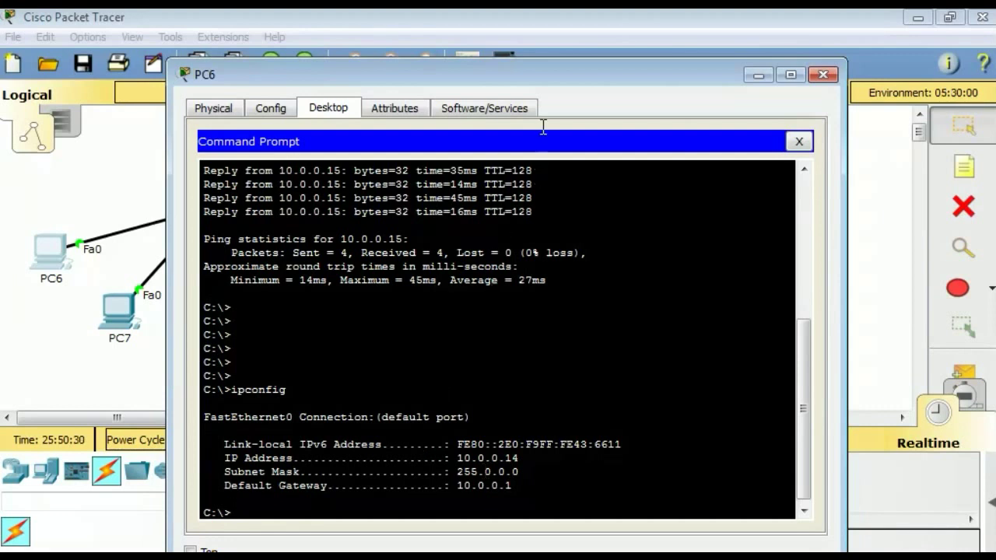
- Place PC6's window beside the Router3 CLI and compare PC6's link-local IPv6 address with the DHCP binding hardware addresses
left_click_drag(543, 76, 351, 54)
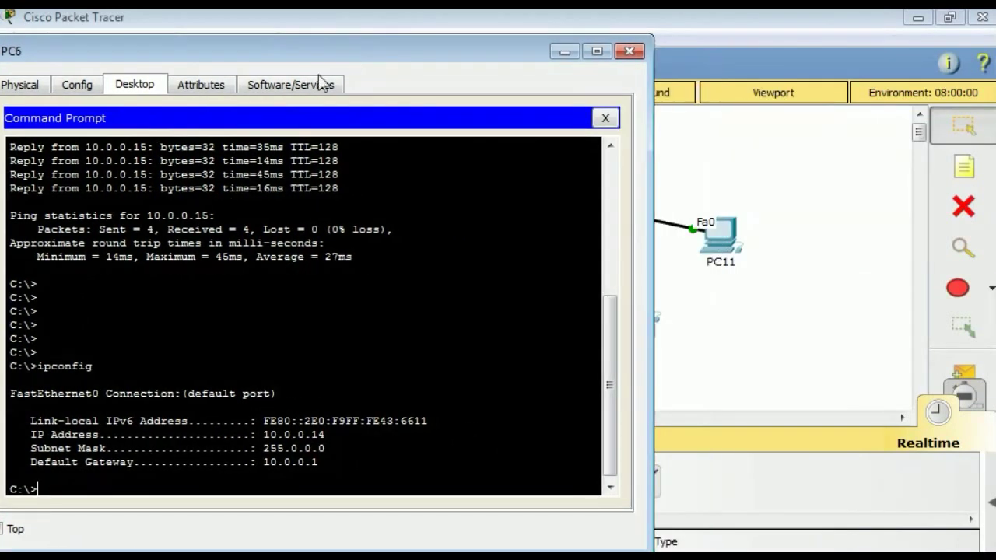
mouse_move(105, 551)
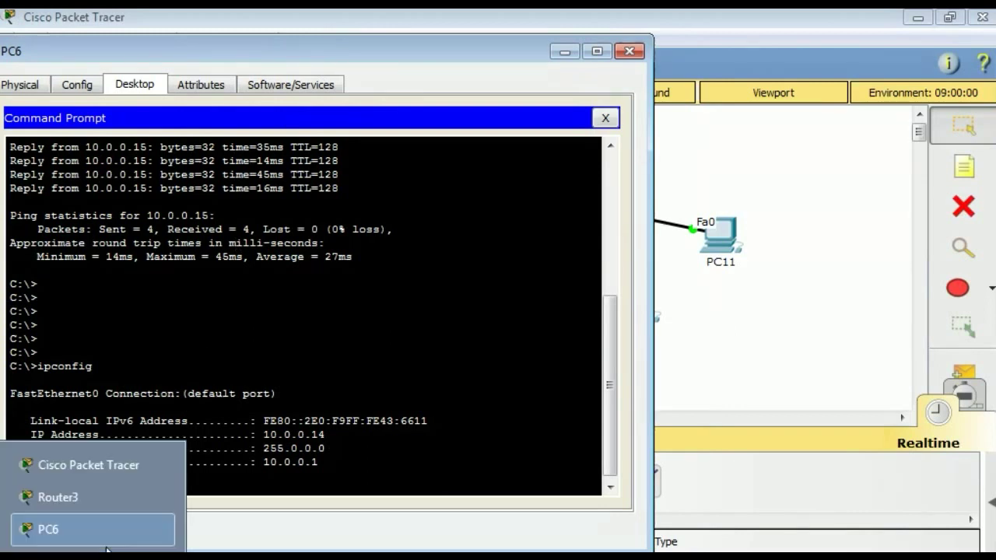
left_click(114, 491)
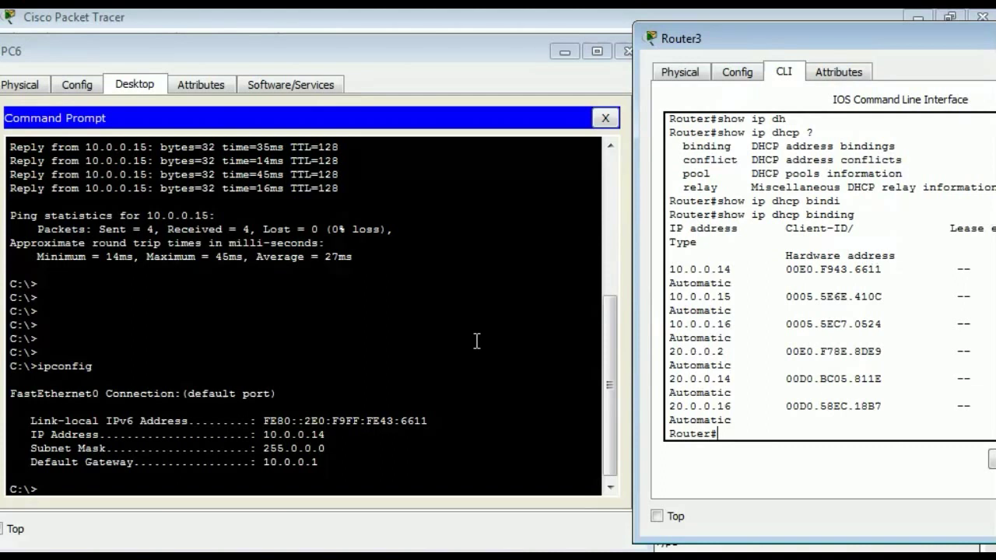
left_click(265, 425)
left_click_drag(265, 421, 456, 418)
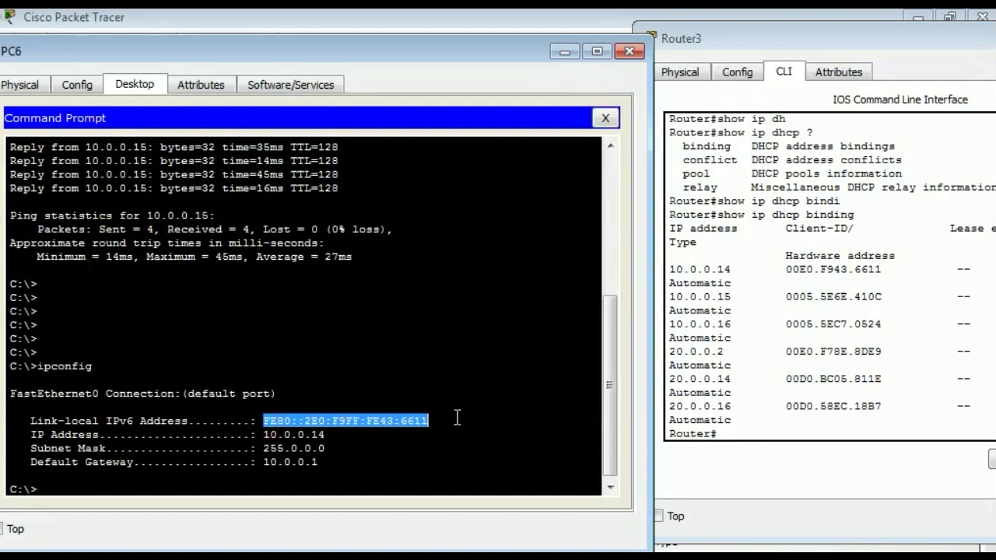
left_click(445, 419)
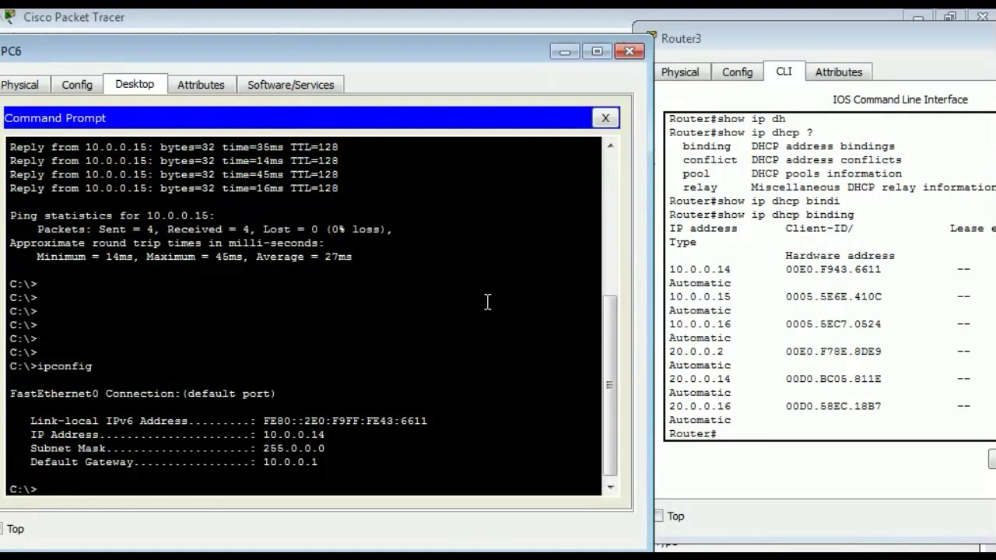
- Close the PC6 window and bring the Router3 window back fully into view
left_click(879, 48)
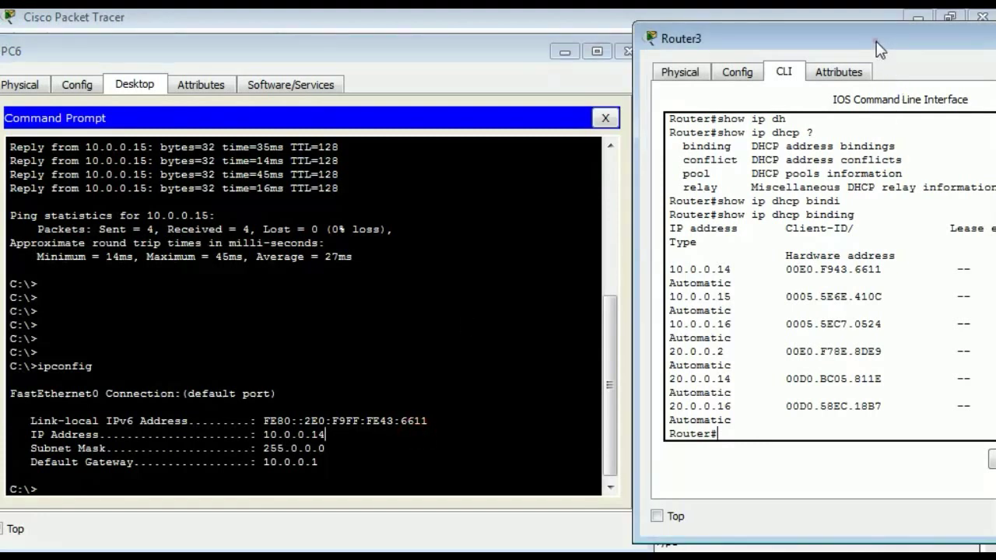
left_click(624, 52)
left_click_drag(647, 49, 285, 41)
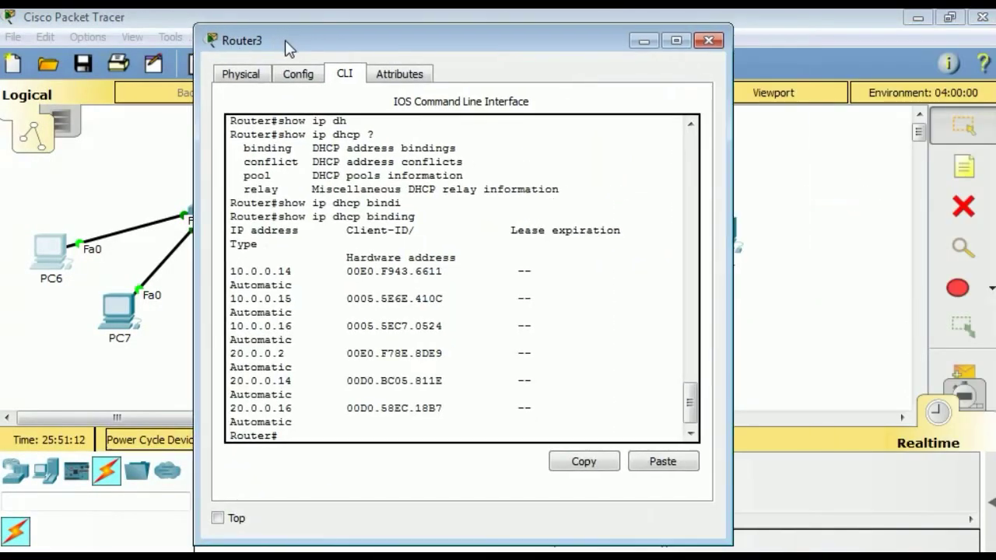
- Display the DHCP address conflicts in the router's CLI with show ip dhcp conflict
left_click(340, 412)
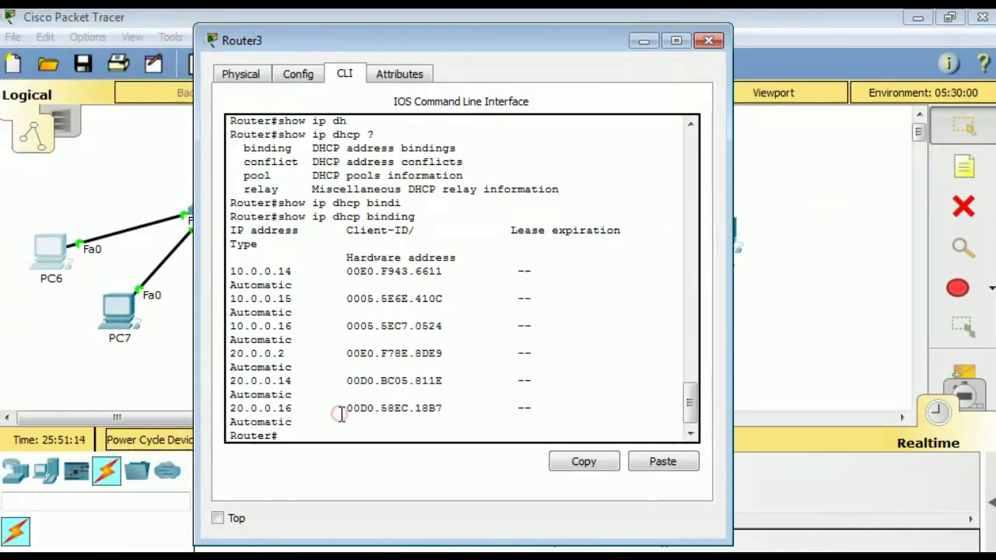
key("Up")
key("BackSpace")
key("BackSpace")
key("BackSpace")
key("BackSpace")
key("BackSpace")
type("co")
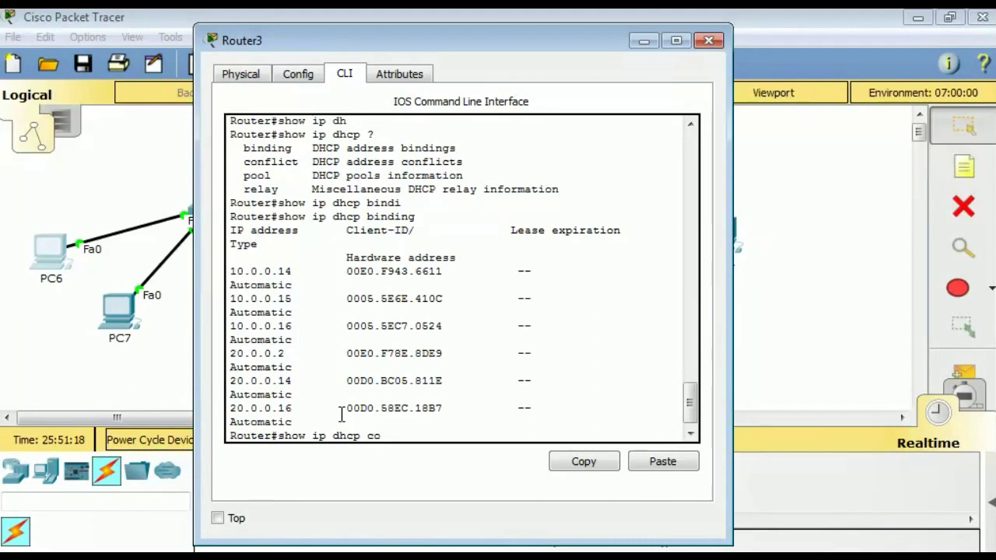
type("nf")
key("Tab")
key("Return")
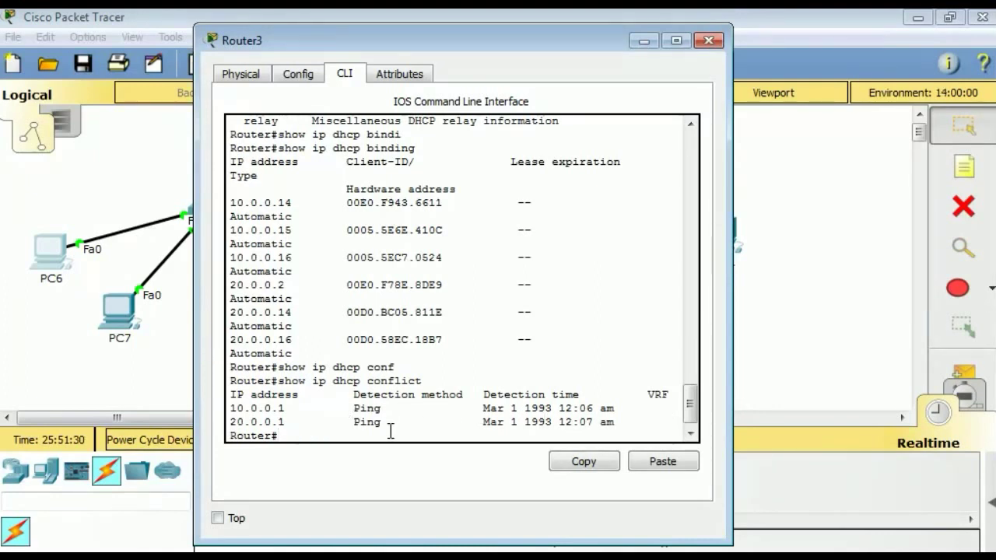
- List the options of show ip dhcp again and display the pool details with show ip dhcp pool
key("Up")
key("BackSpace")
key("BackSpace")
key("BackSpace")
key("BackSpace")
key("BackSpace")
key("BackSpace")
key("BackSpace")
key("BackSpace")
key("BackSpace")
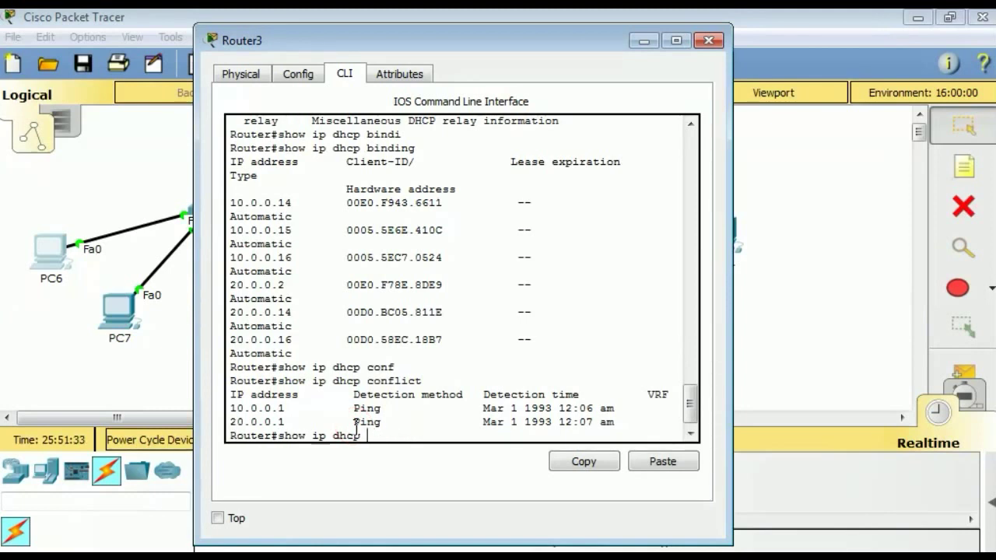
type("?")
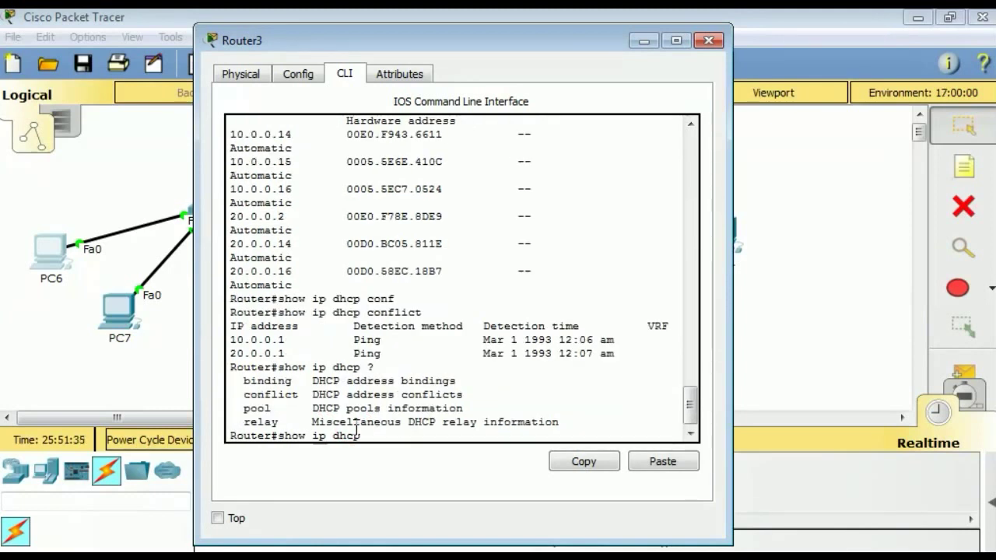
type("pool")
key("Return")
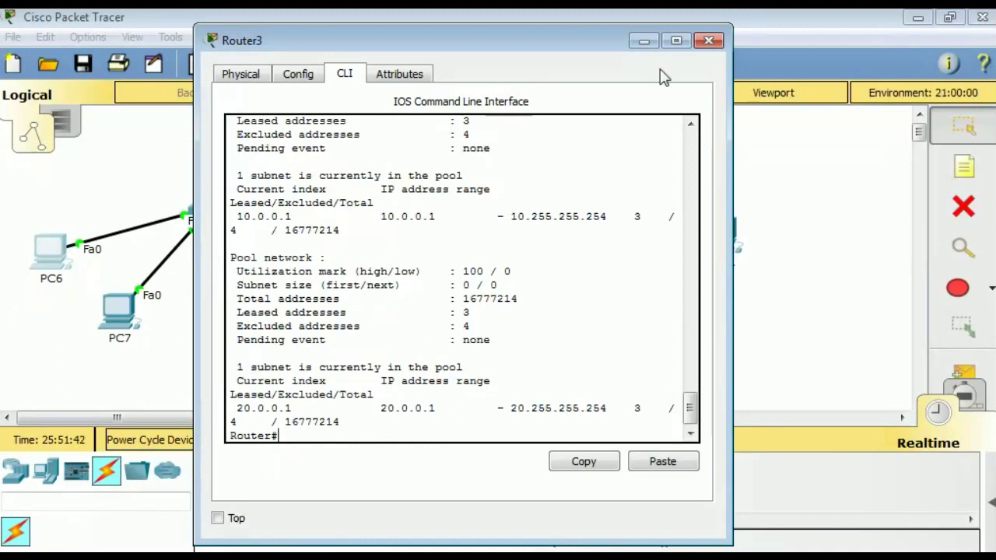
- Examine the show ip dhcp pool output for the crypto and network pools, including leased and excluded addresses and IP ranges
left_click(690, 124)
left_click(690, 124)
left_click(690, 125)
left_click(690, 124)
left_click(690, 125)
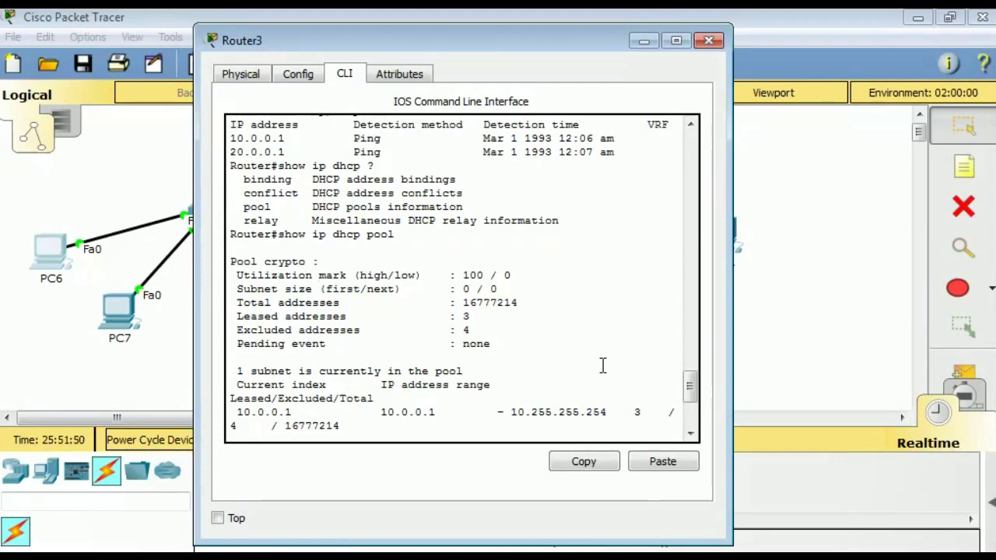
left_click(688, 434)
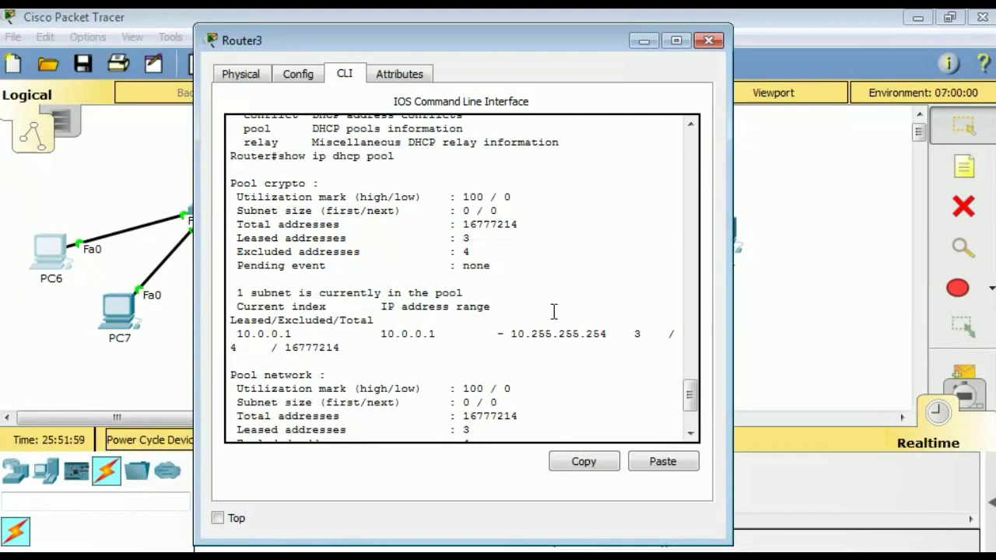
left_click(689, 436)
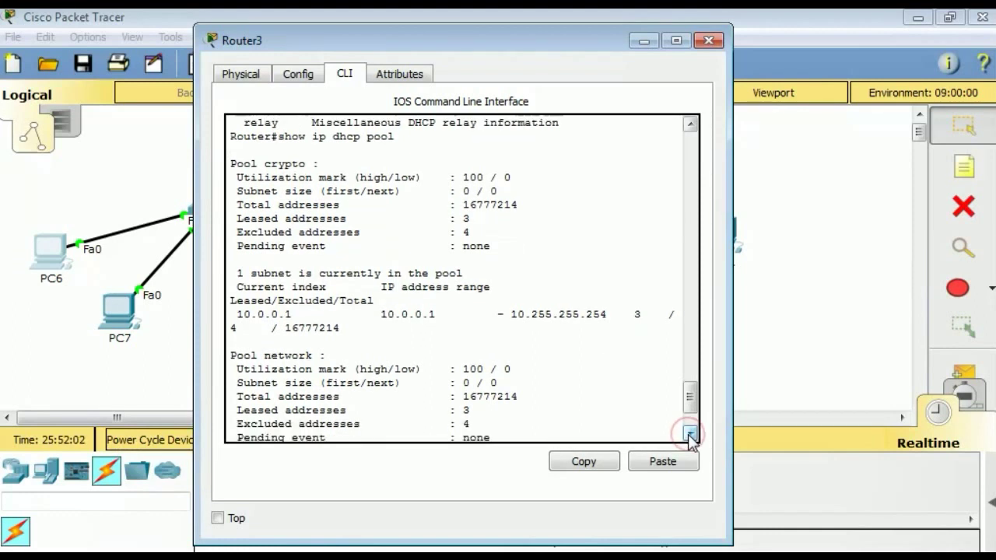
left_click(690, 436)
left_click(689, 436)
left_click(689, 436)
left_click(690, 435)
left_click(689, 436)
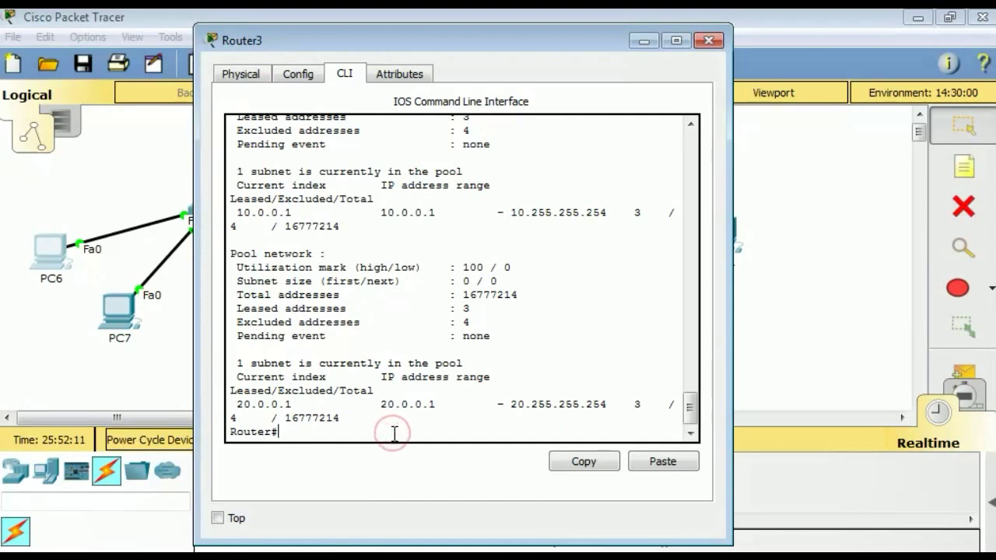
- Recall the show ip dhcp command without its pool keyword and list its available options with ?
type("show ip dhcp pool")
key("BackSpace")
key("BackSpace")
key("BackSpace")
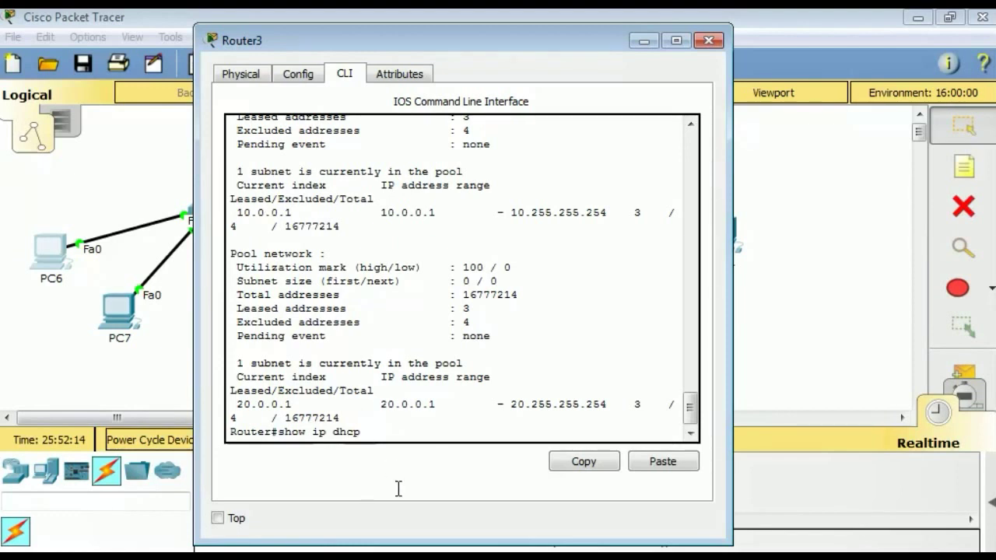
type("??")
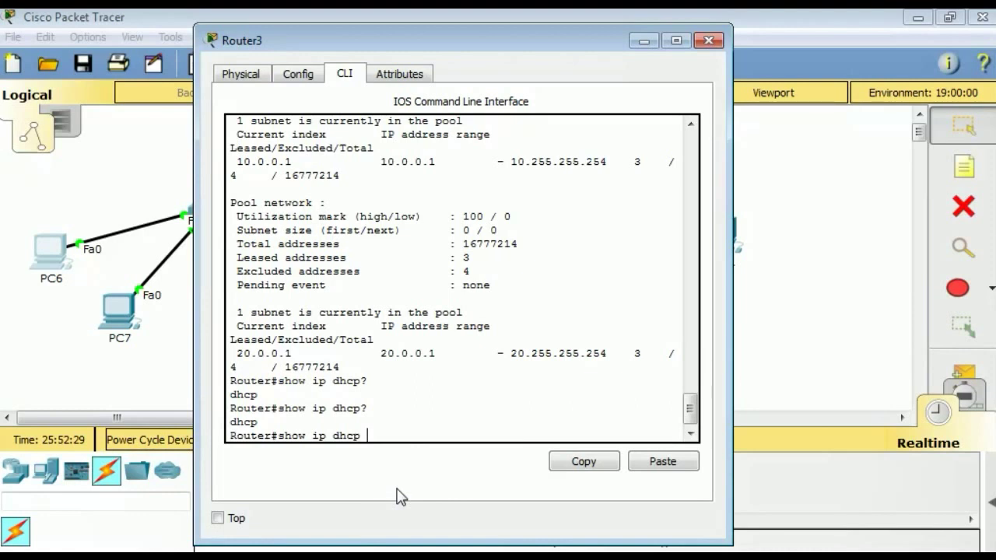
type("?")
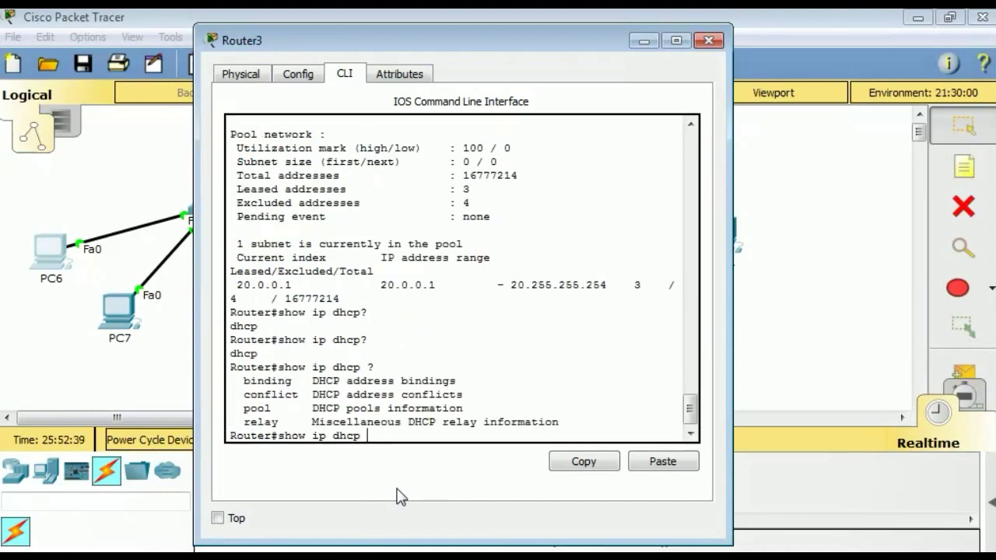
left_click(374, 437)
type("?")
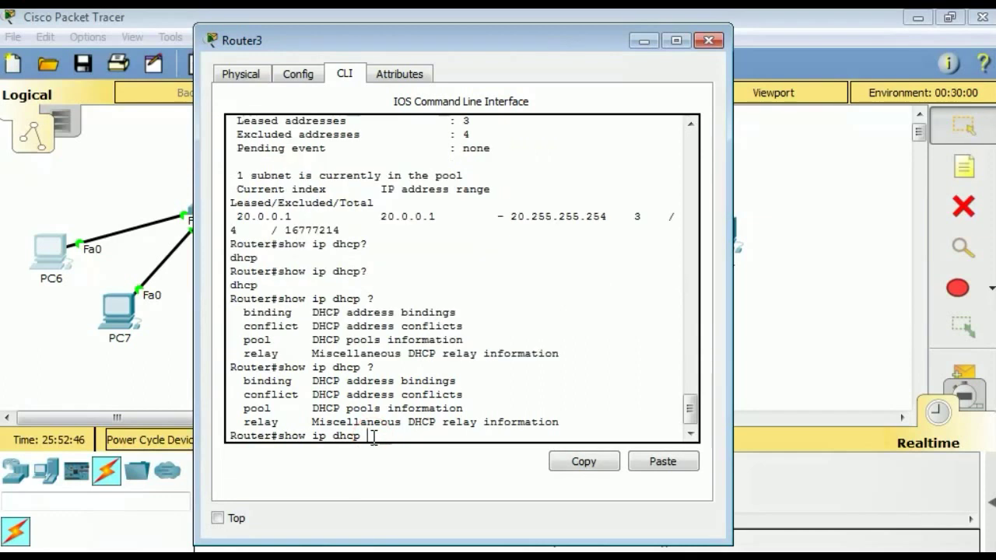
- Try show ip dhcp relay in the router's CLI and list the options of that command
type("rela")
key("Tab")
key("Return")
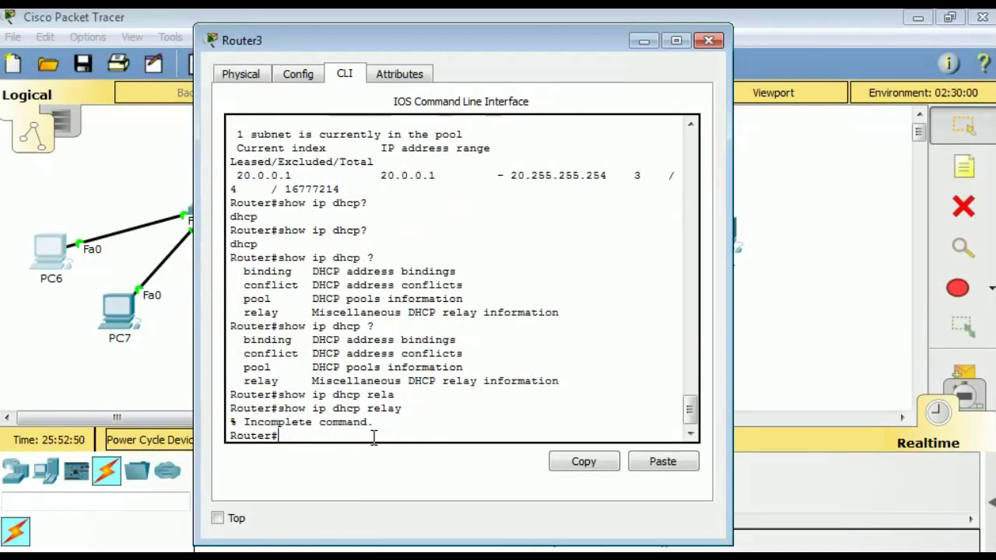
key("Up")
type("?")
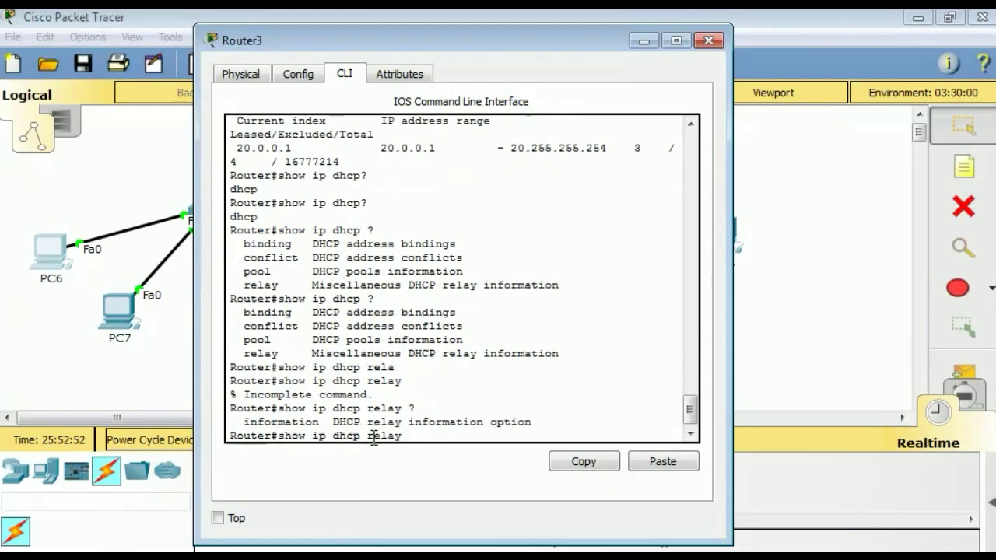
- Try show ip dhcp relay information, list its options, and run show ip dhcp relay information trusted-sources
type("info")
key("Tab")
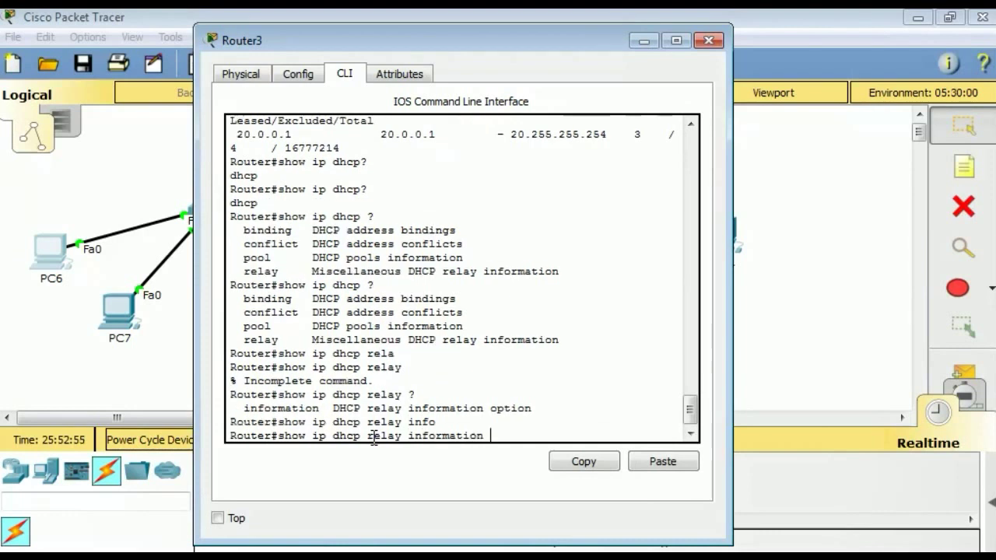
key("Return")
key("Up")
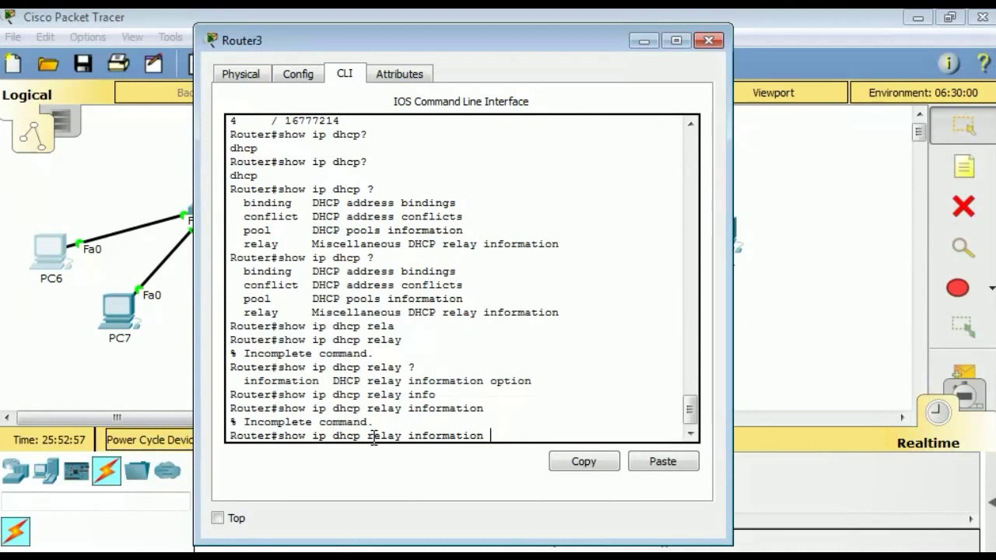
type("?")
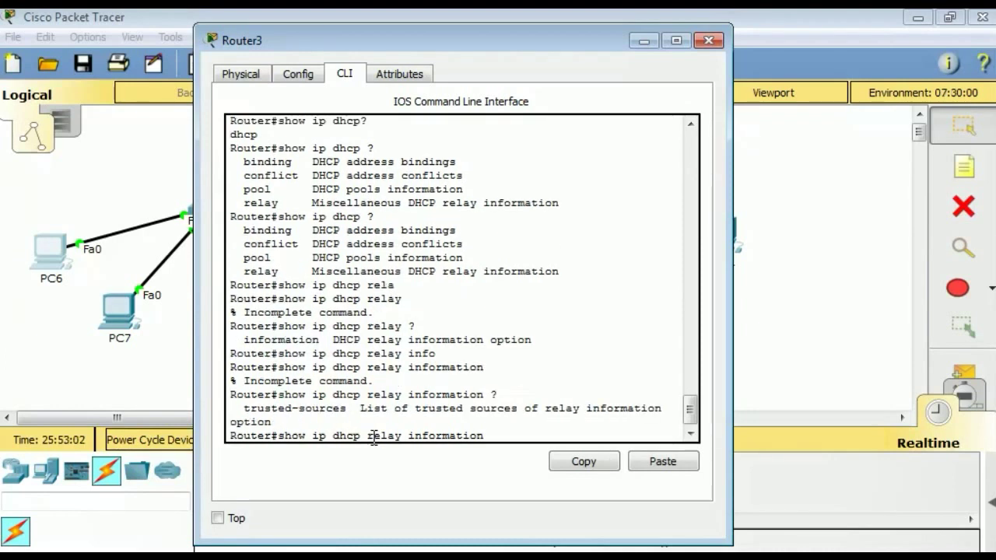
type("trus")
key("Tab")
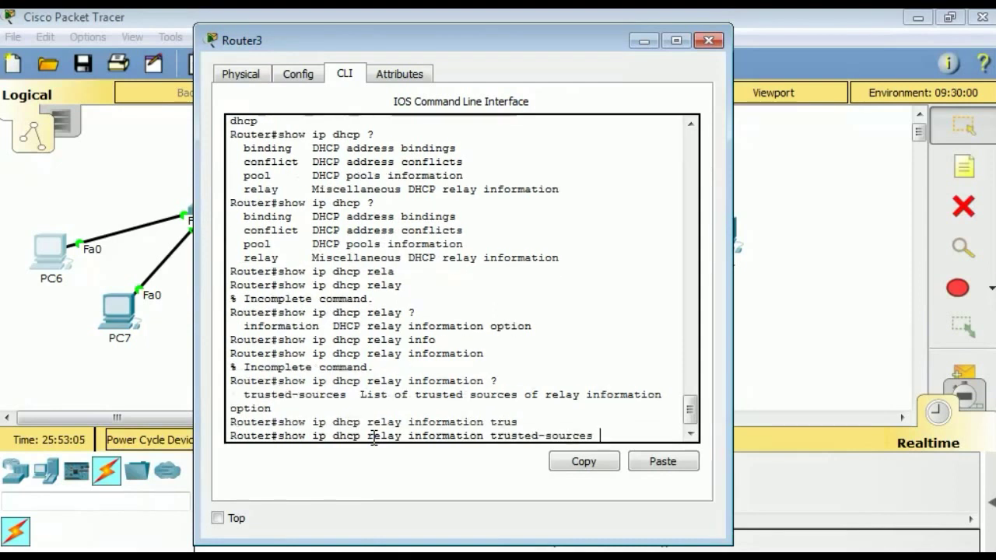
key("Return")
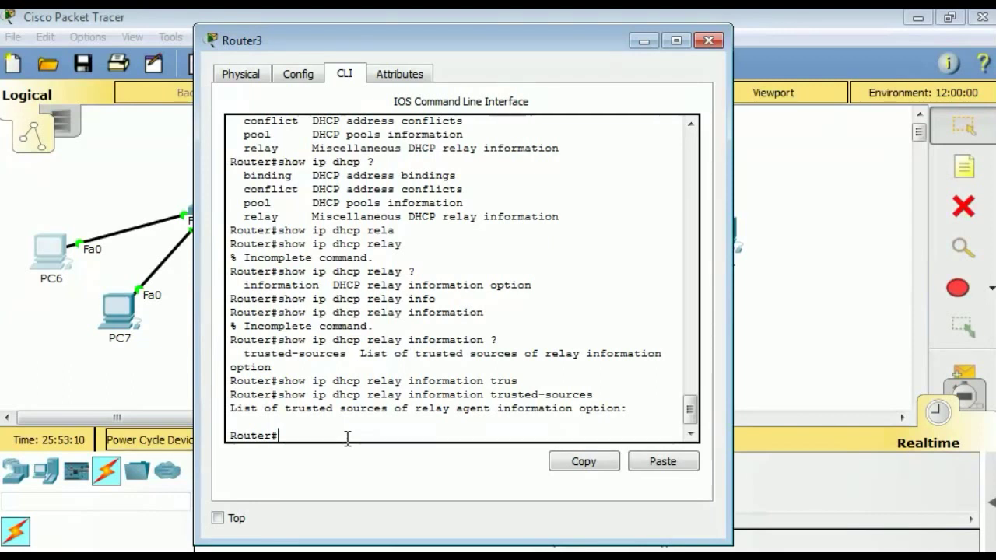
left_click(689, 145)
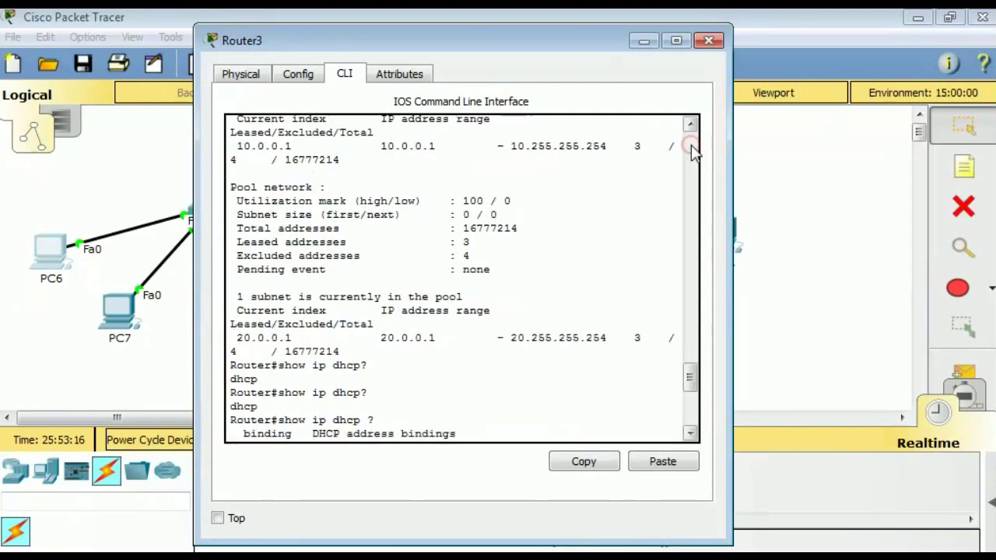
- Close the router window and place a note reading "DORA Process" below the DHCP SERVER label
left_click(708, 43)
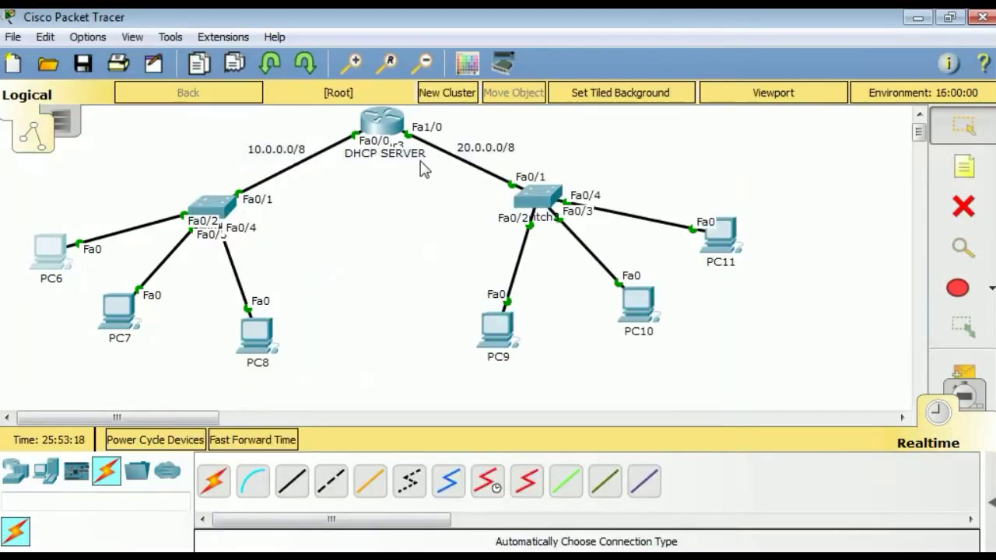
left_click(337, 205)
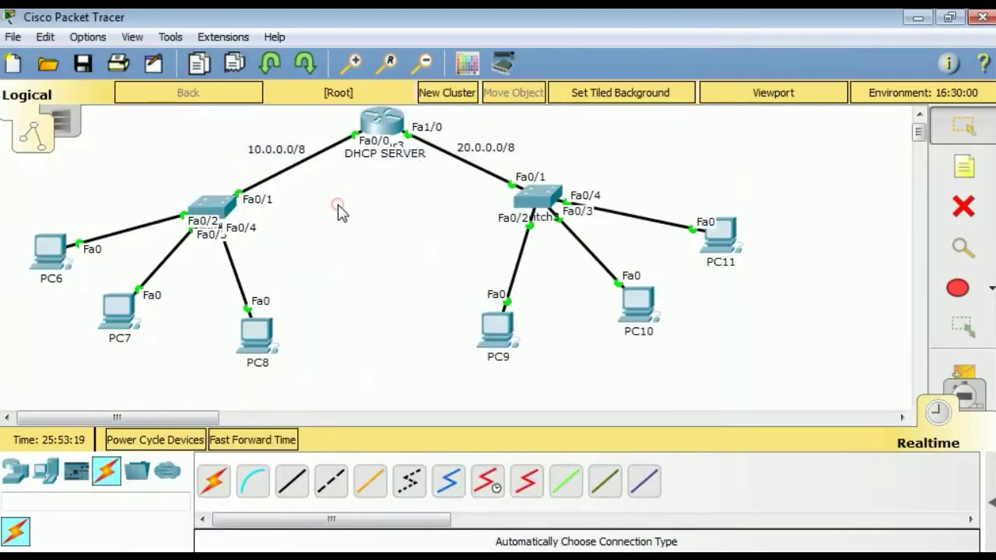
left_click(964, 168)
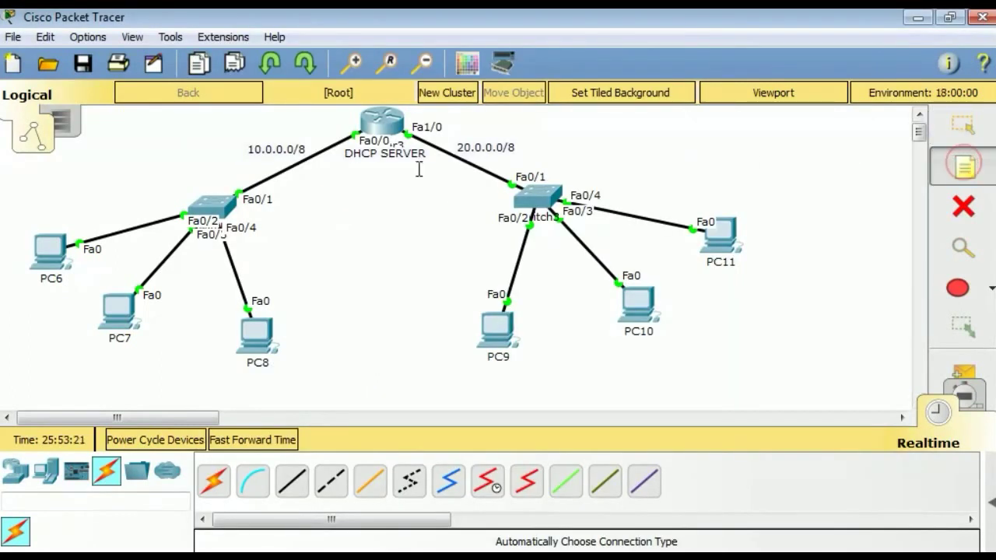
left_click(334, 170)
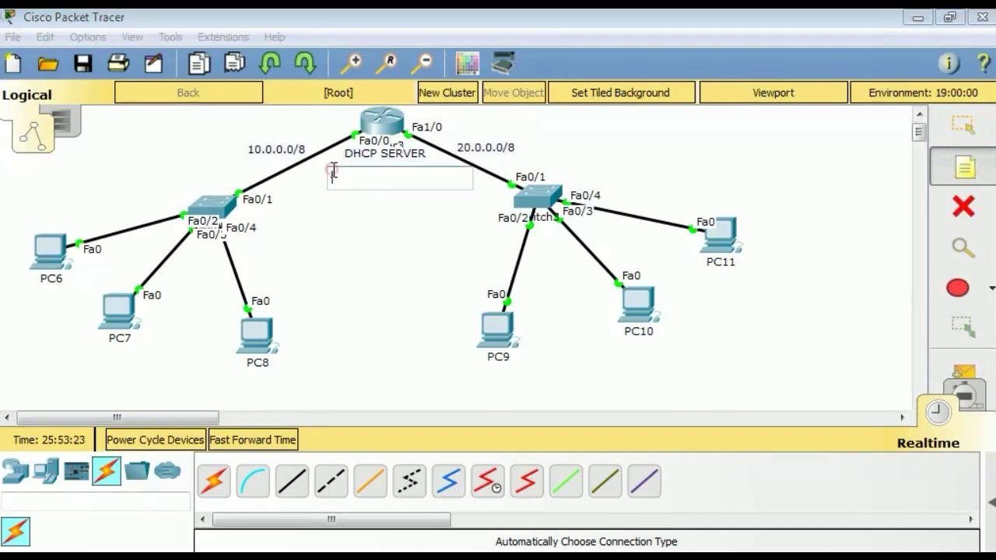
type("DORA")
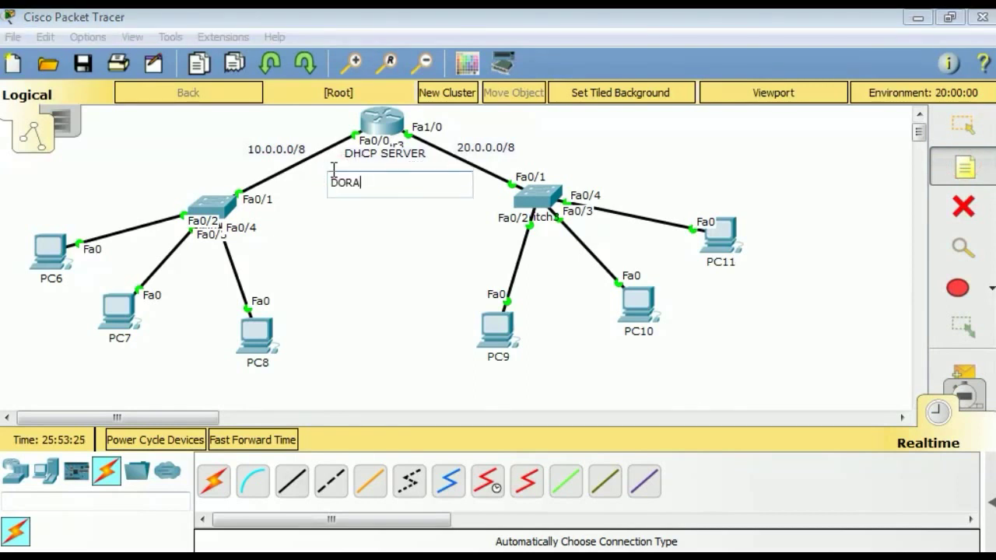
type(" Process")
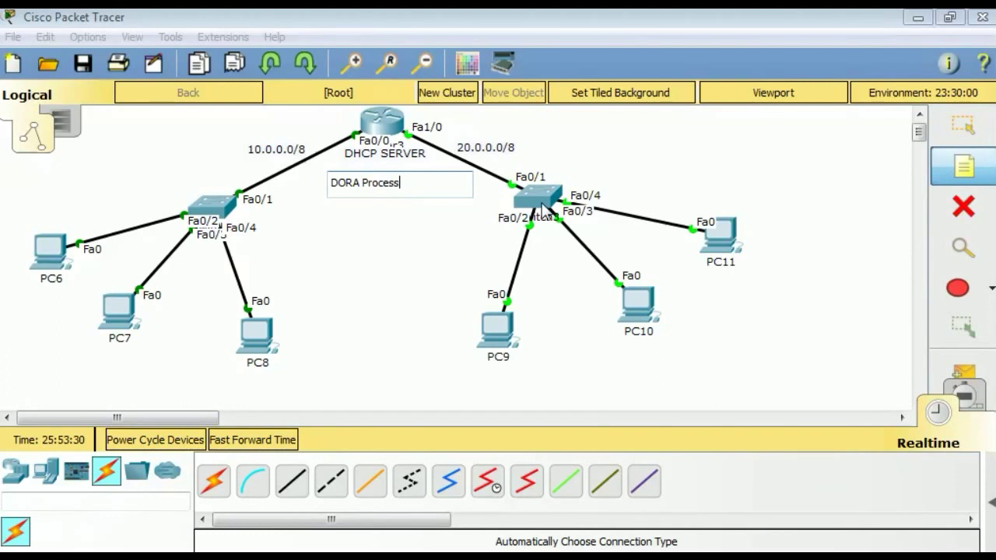
- Add a note below the DORA Process heading reading "1. Client sends a DHCP Discover message as a broadcast."
left_click(264, 220)
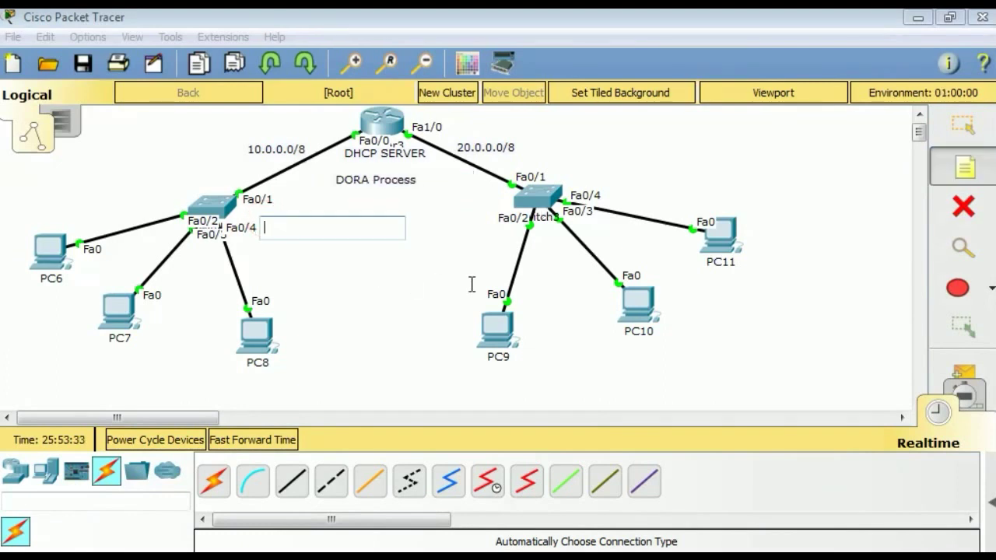
type("1")
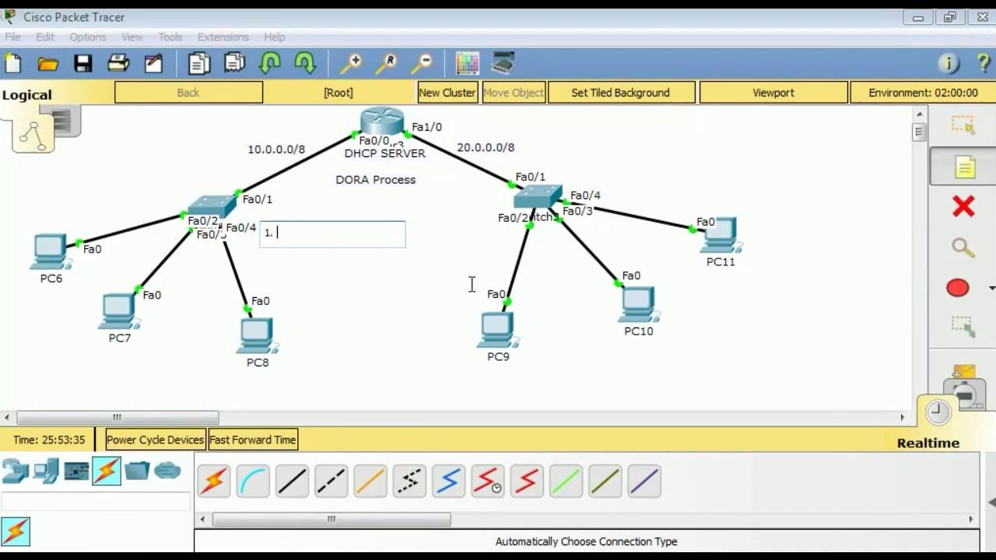
type(". Client sends a DHCP Disco")
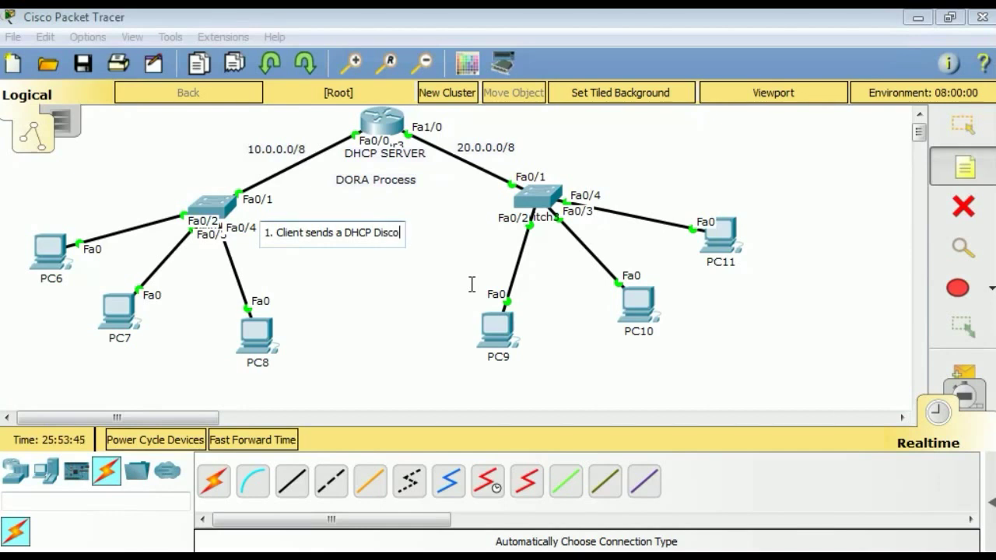
type("ver")
key("Return")
type("message as a")
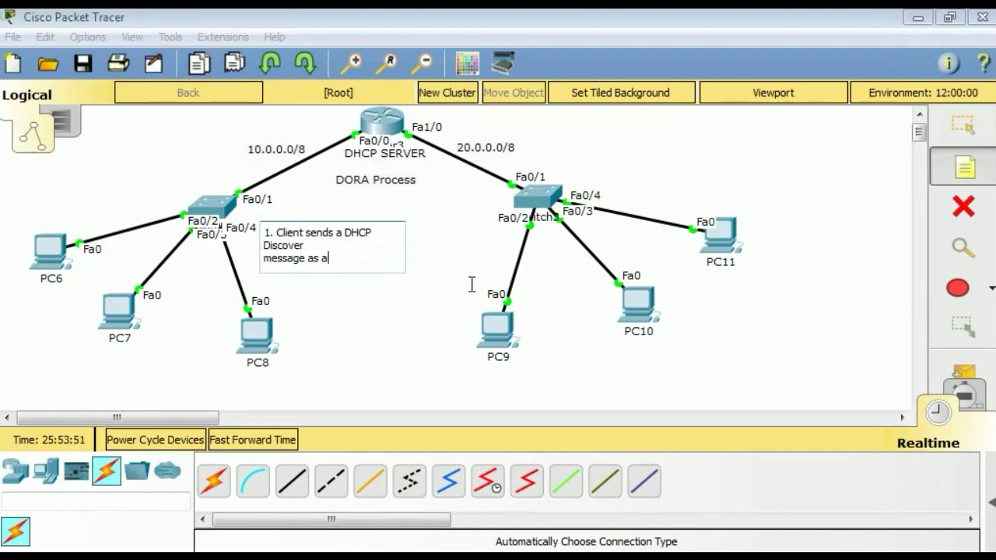
type(" broadca")
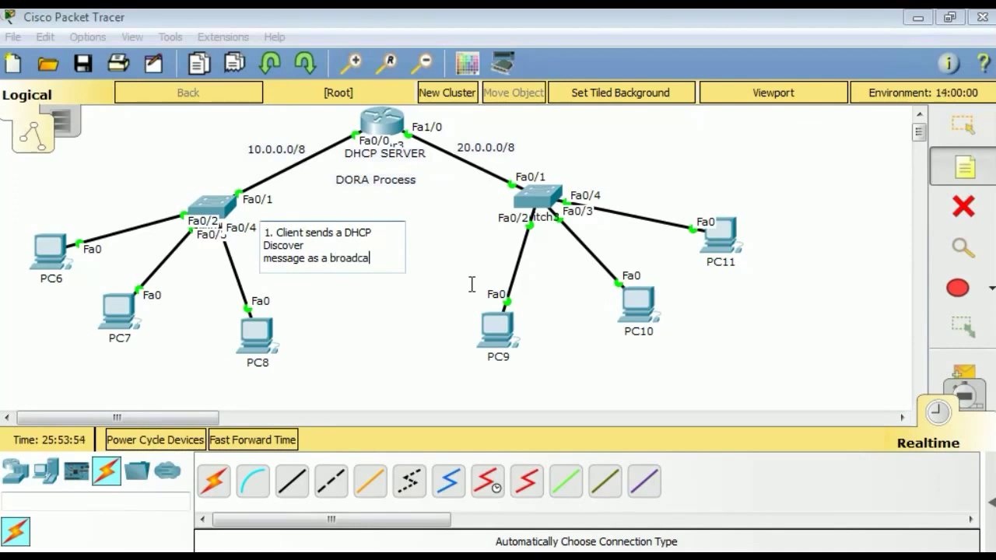
type("st to the DH")
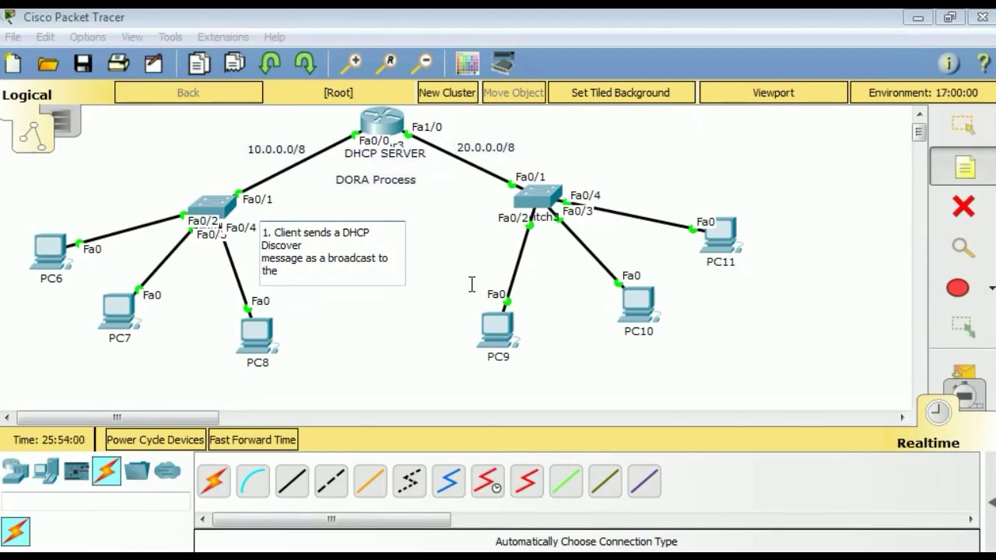
type("C")
key("BackSpace")
key("BackSpace")
key("BackSpace")
key("BackSpace")
key("BackSpace")
key("BackSpace")
key("BackSpace")
key("BackSpace")
key("BackSpace")
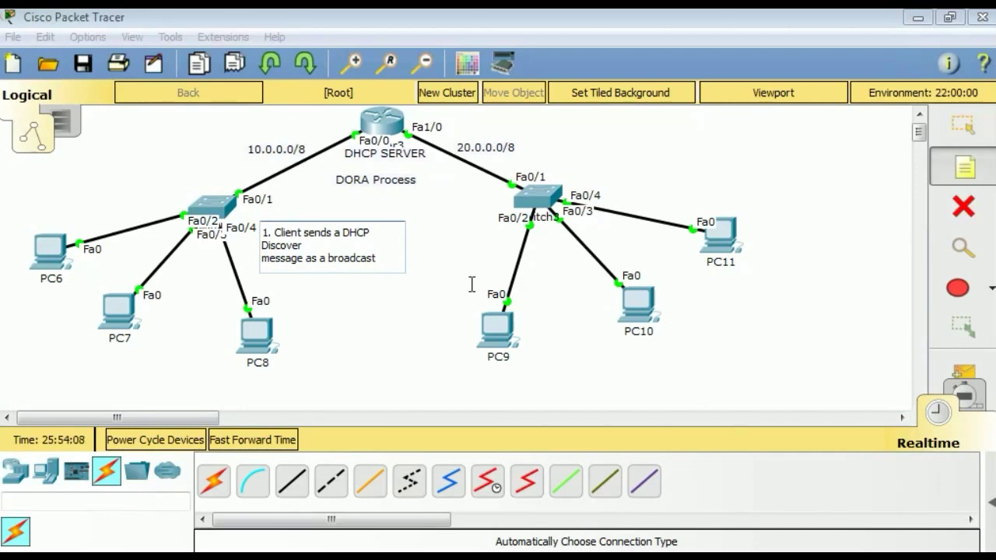
type(".")
- Place a second note below the first reading "2. DHCP server replies with a DHCP pffer"
left_click(965, 165)
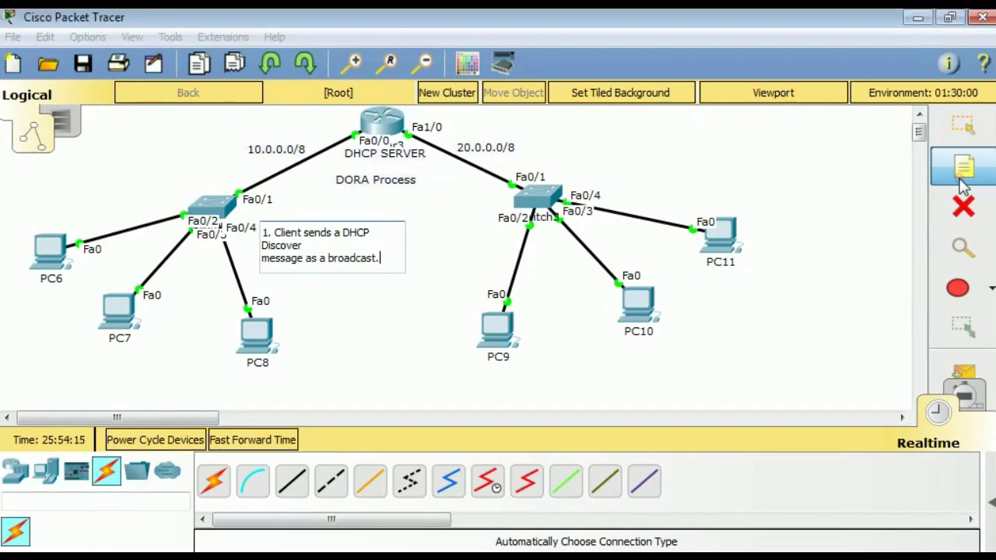
left_click(265, 266)
type("2.")
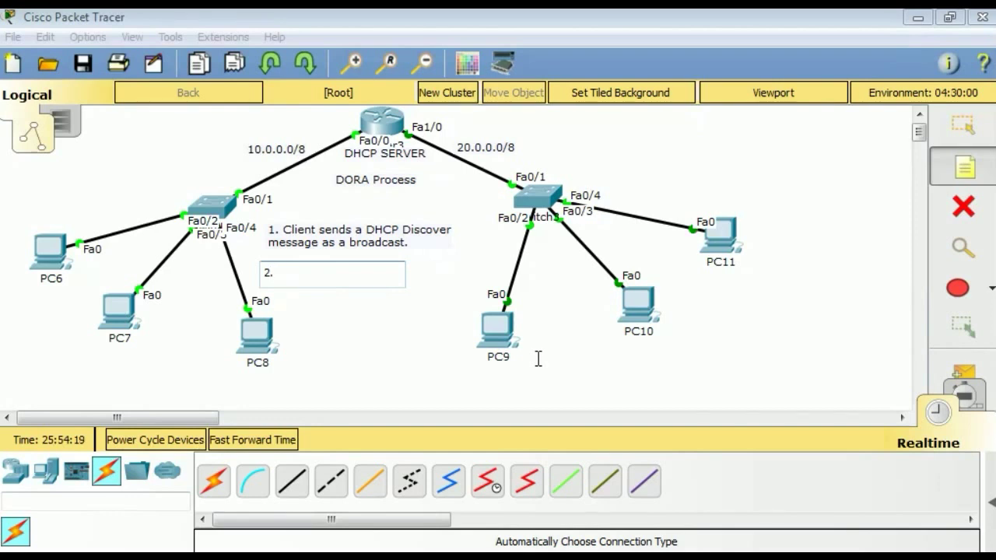
type(" DHCP")
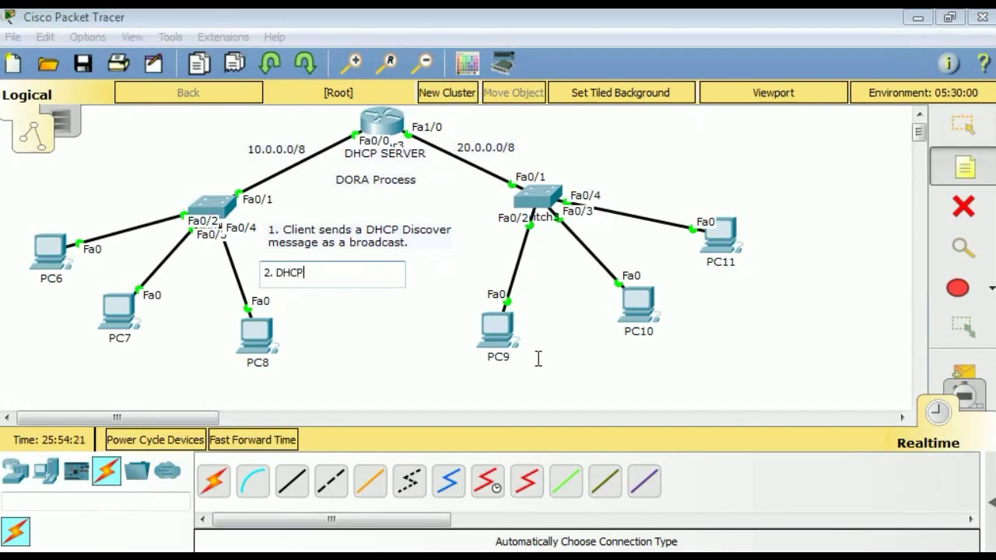
type(" server replies")
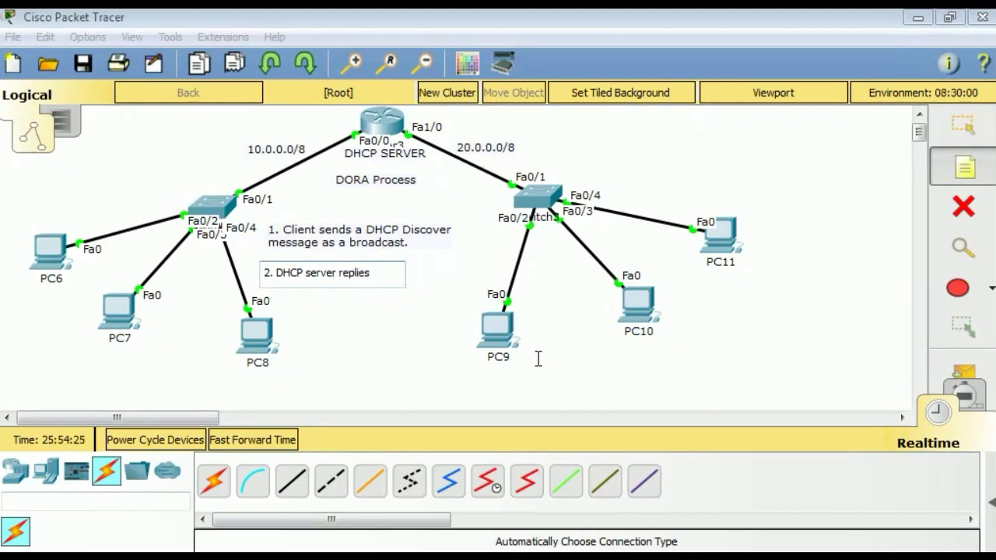
type(" with")
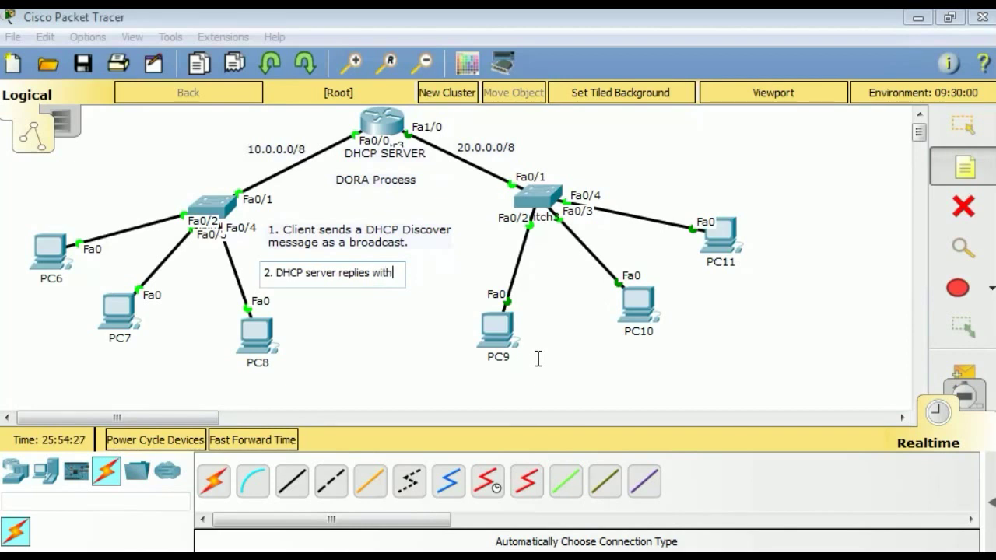
type(" a DHCP")
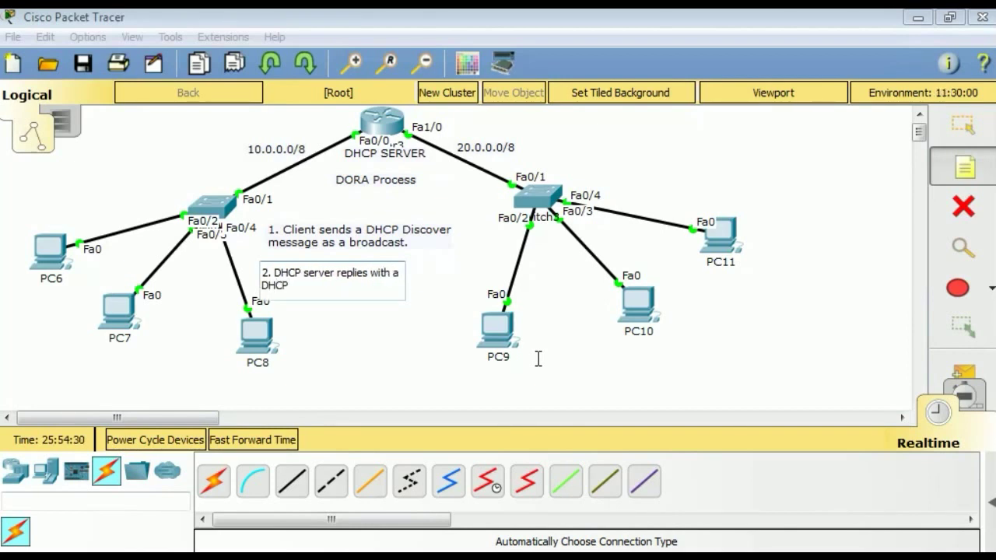
type(" pffe")
key("Left")
key("Left")
key("Left")
key("Left")
key("Left")
key("Left")
key("Left")
key("Left")
key("Left")
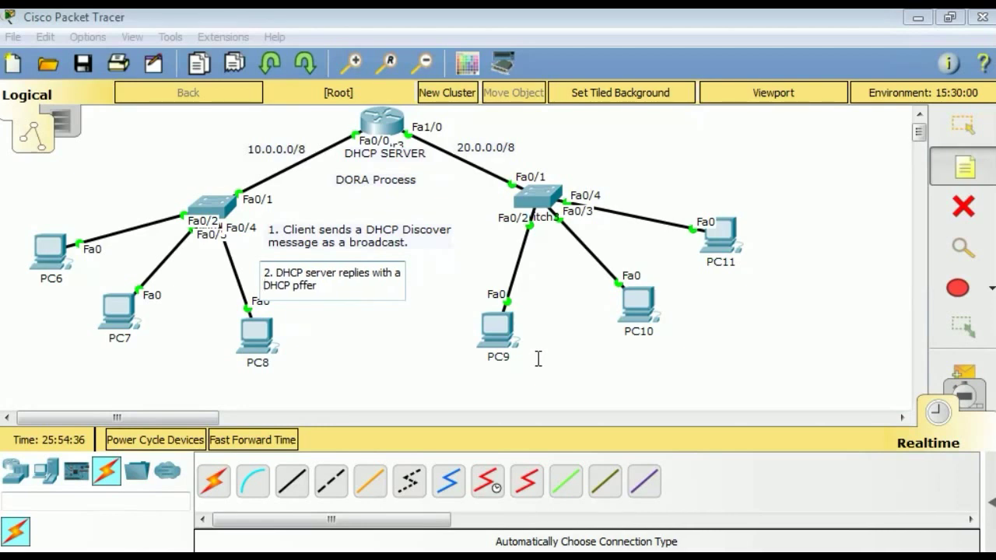
- Place a third note below the second reading "3. Client sends a DHCP Request message"
left_click(957, 178)
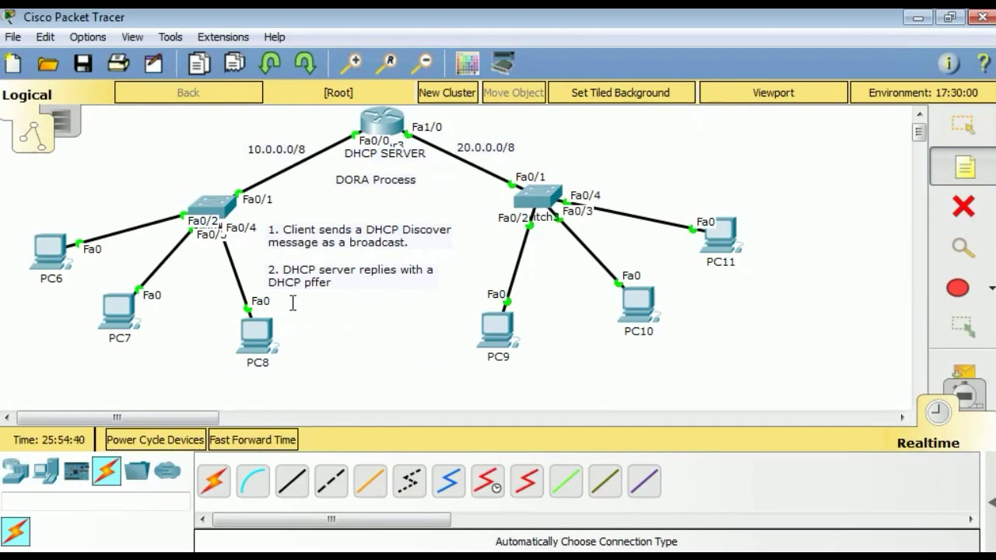
left_click(285, 304)
type("3.")
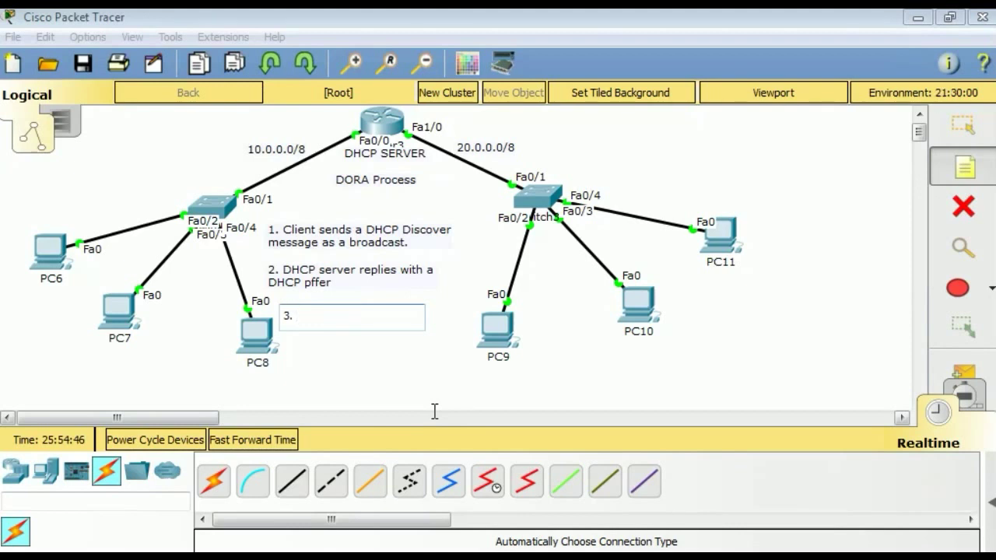
type("Client sends a")
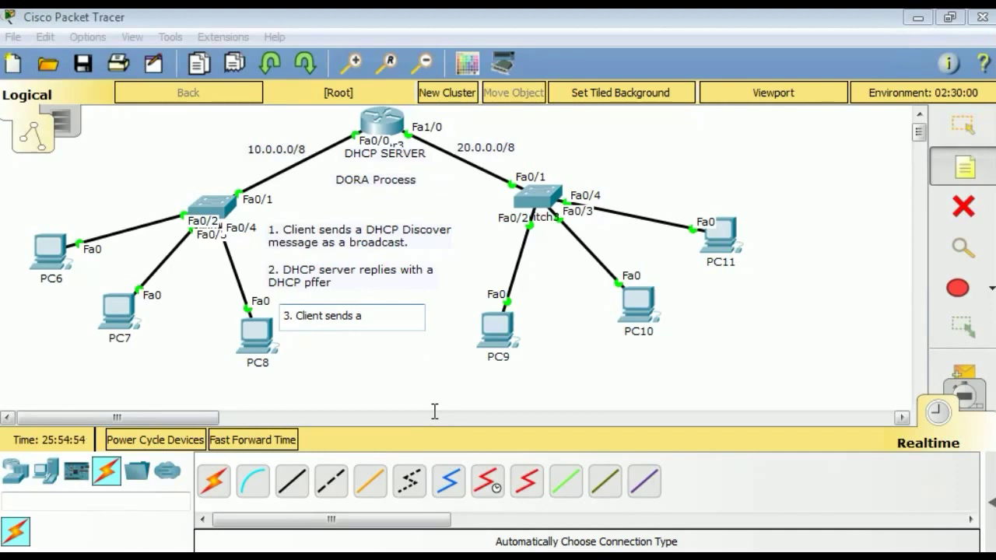
type(" d")
key("BackSpace")
type("DHCP Request")
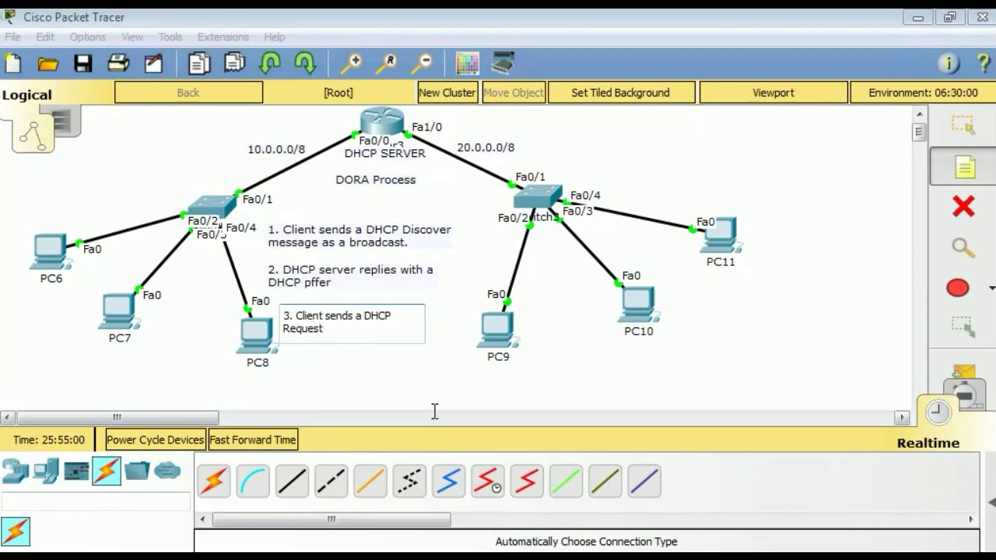
key("Return")
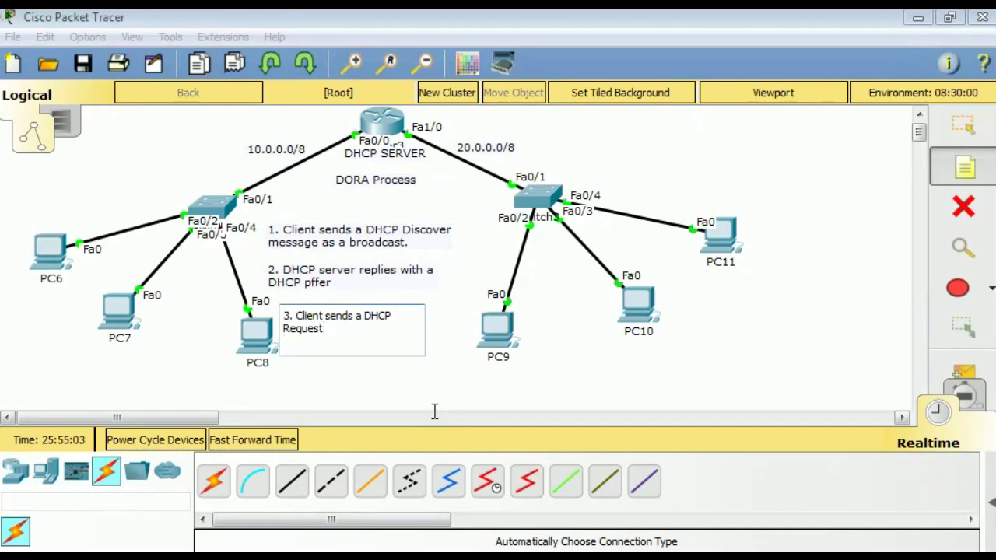
type("message")
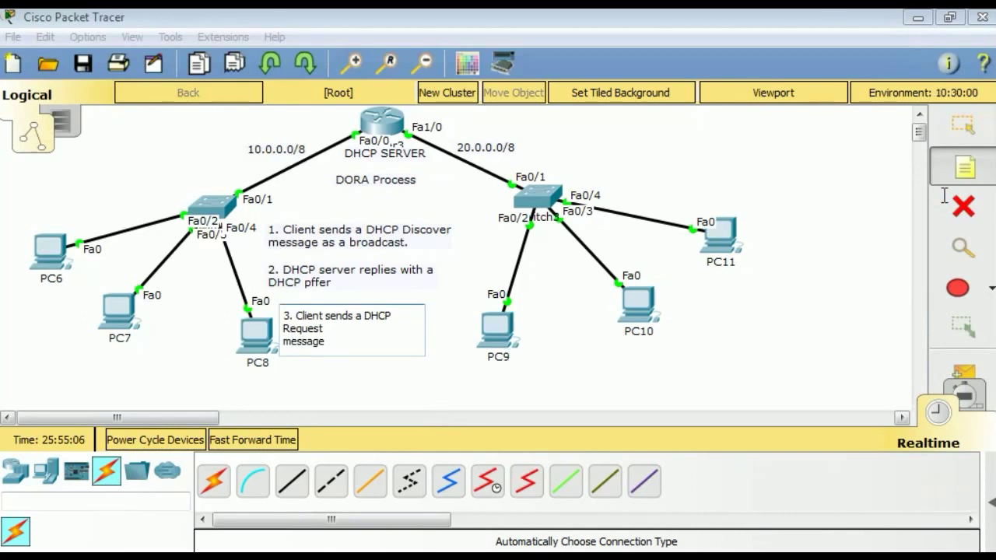
- Place a fourth note below the third reading "4. DHCP server replies with a DHCP ACK message."
left_click(977, 167)
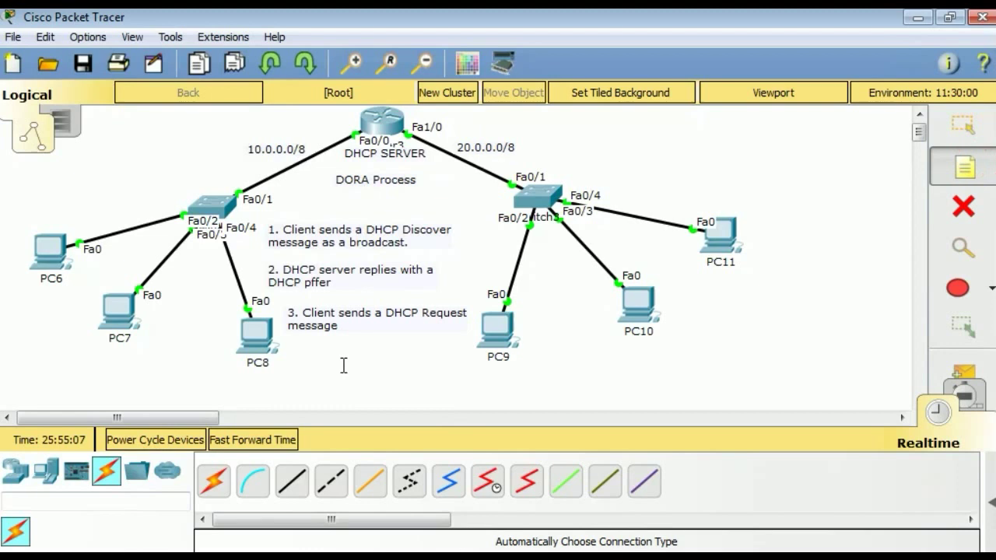
left_click(300, 355)
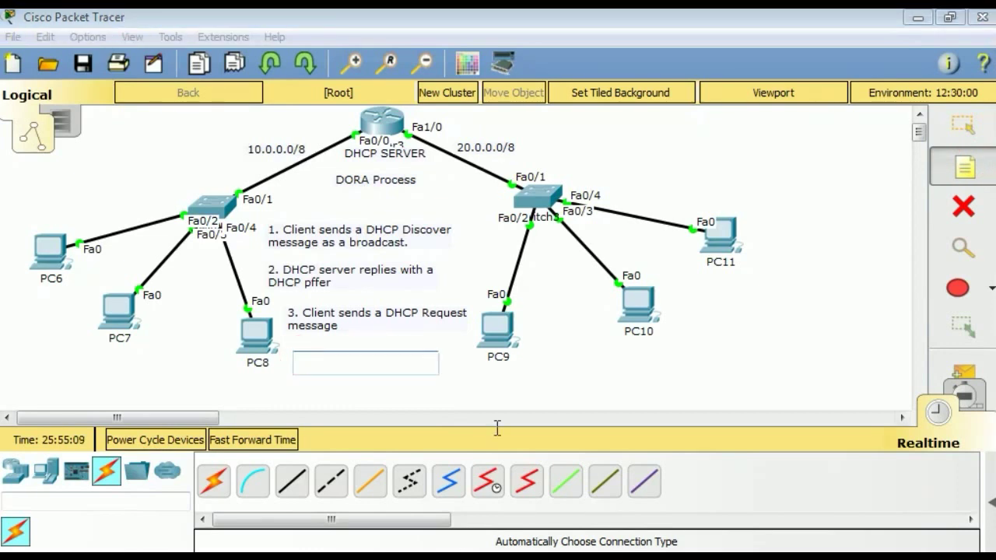
type("4.")
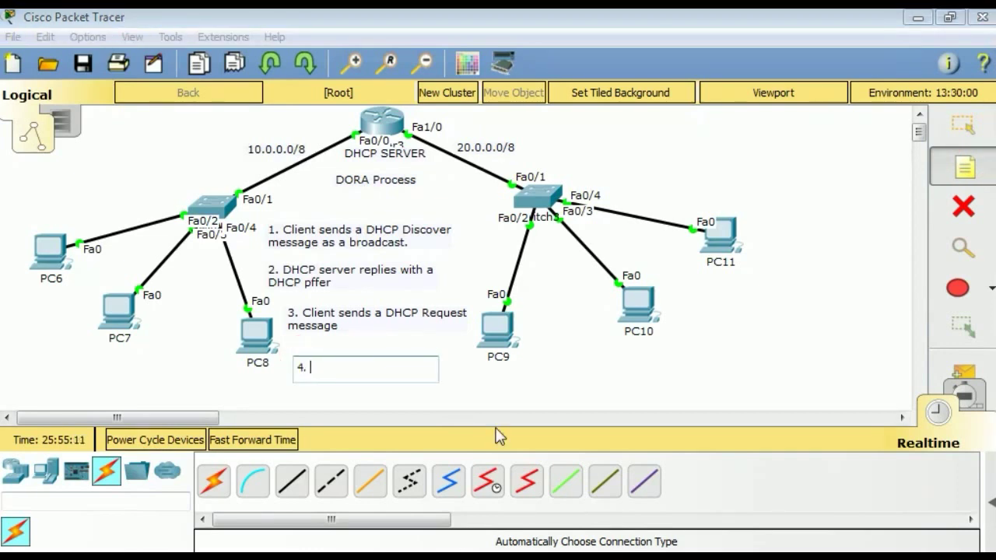
type(" DHCP server re")
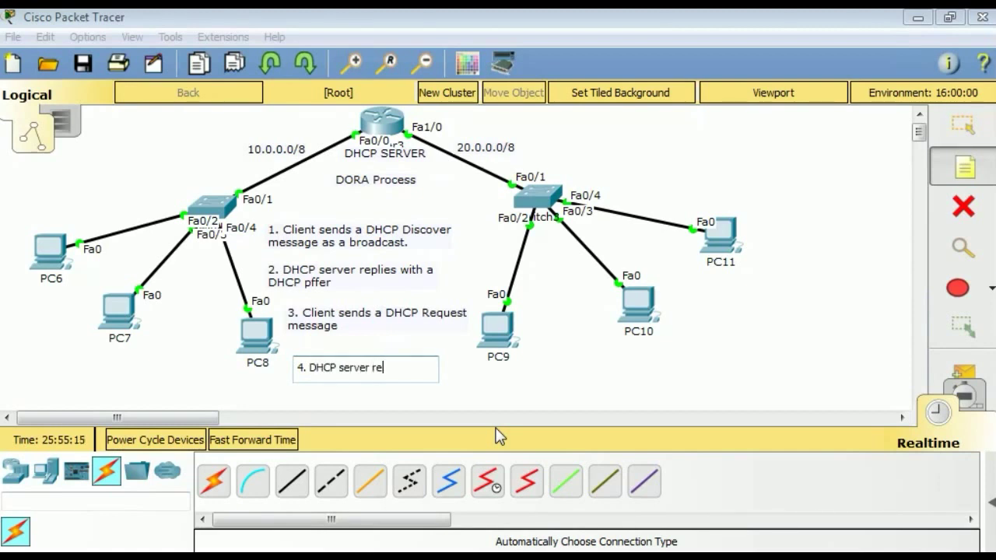
type("plies with a DHCP ")
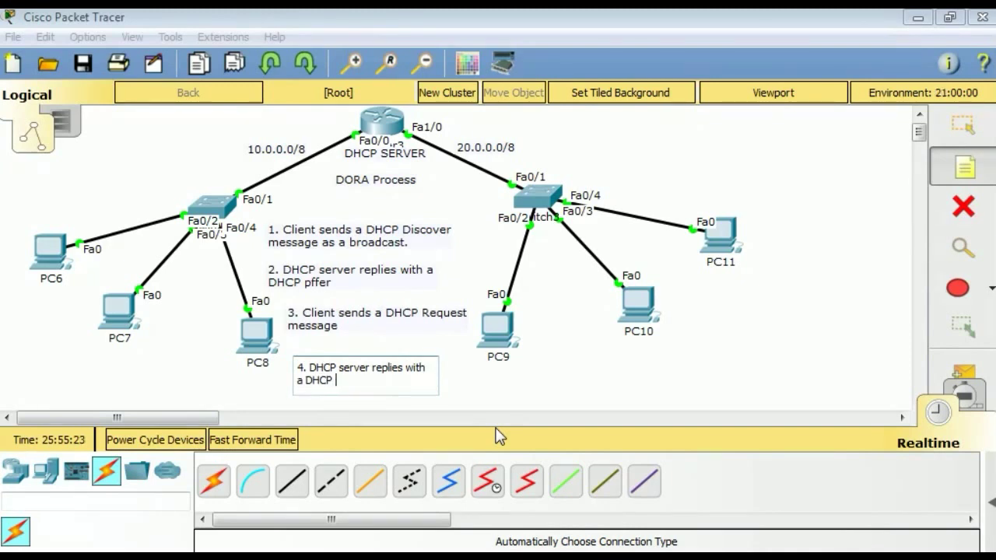
type("ACK messsa")
key("BackSpace")
type("age.")
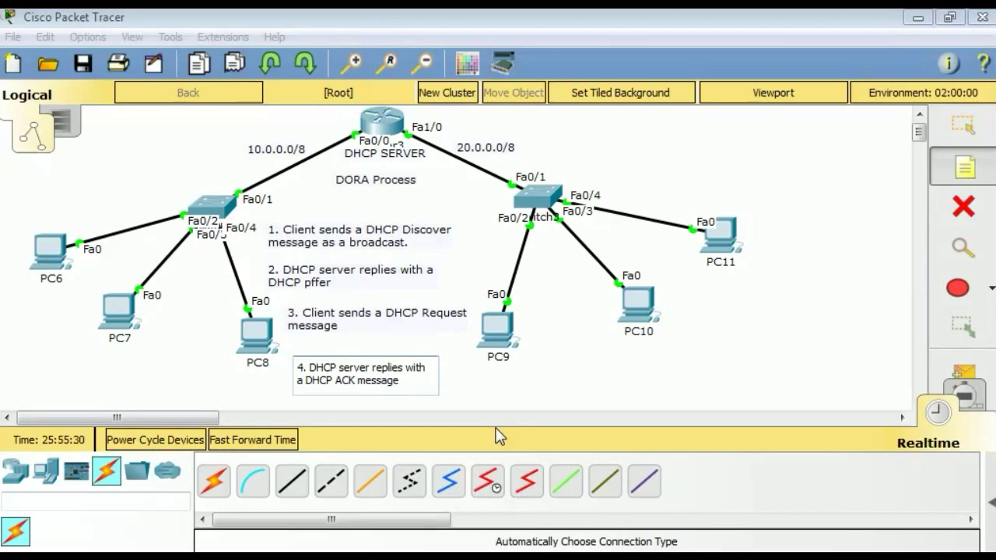
- Move the four numbered notes up beneath the DORA Process heading so they form a compact, roughly aligned list, and deselect them
left_click(962, 140)
left_click(816, 189)
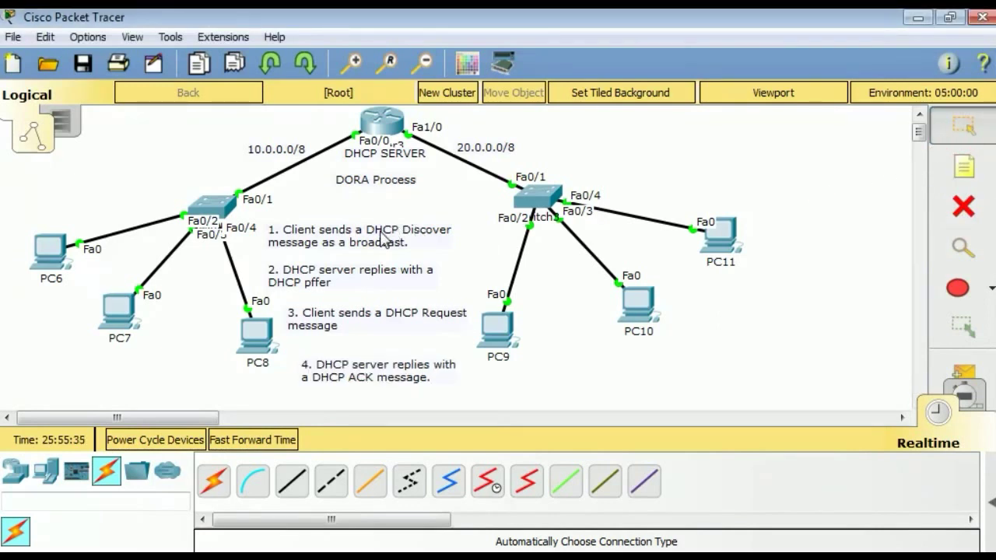
left_click_drag(381, 233, 406, 214)
left_click(370, 272)
left_click_drag(372, 276, 389, 242)
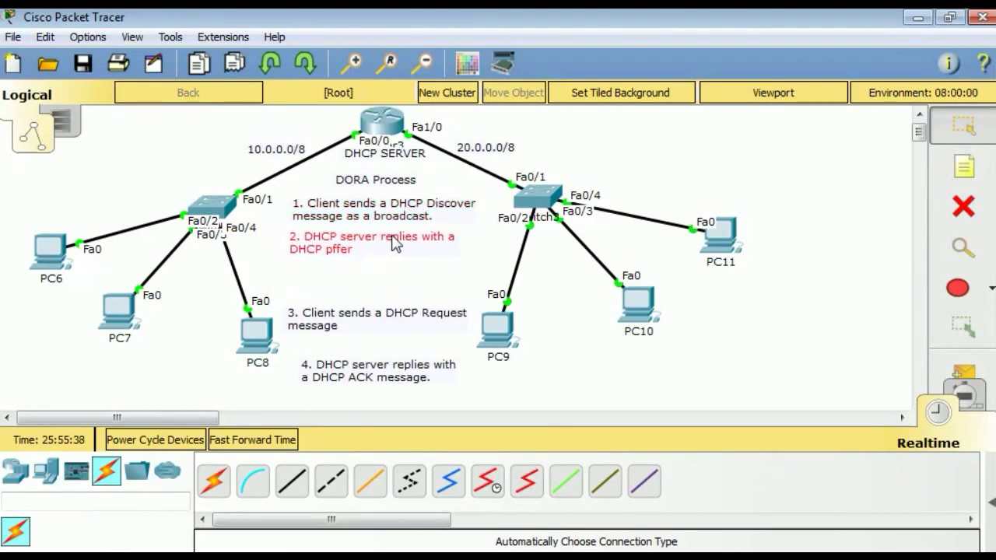
left_click_drag(381, 307, 387, 279)
left_click_drag(382, 313, 387, 287)
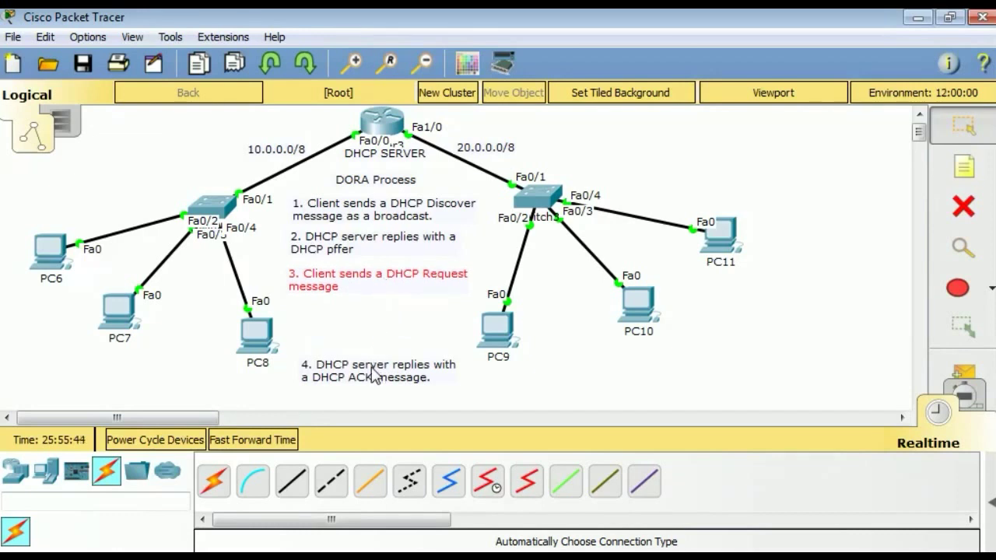
left_click_drag(368, 377, 360, 317)
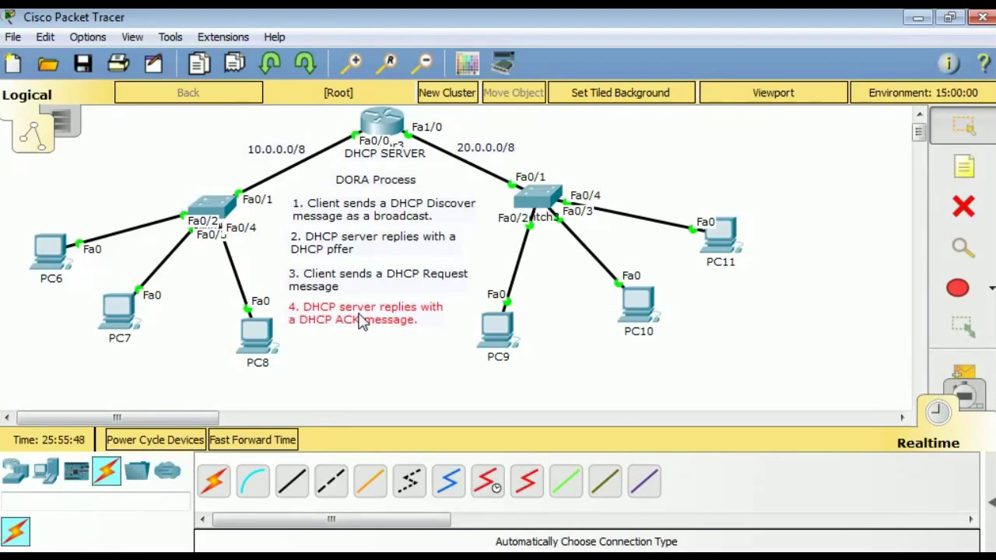
left_click(808, 166)
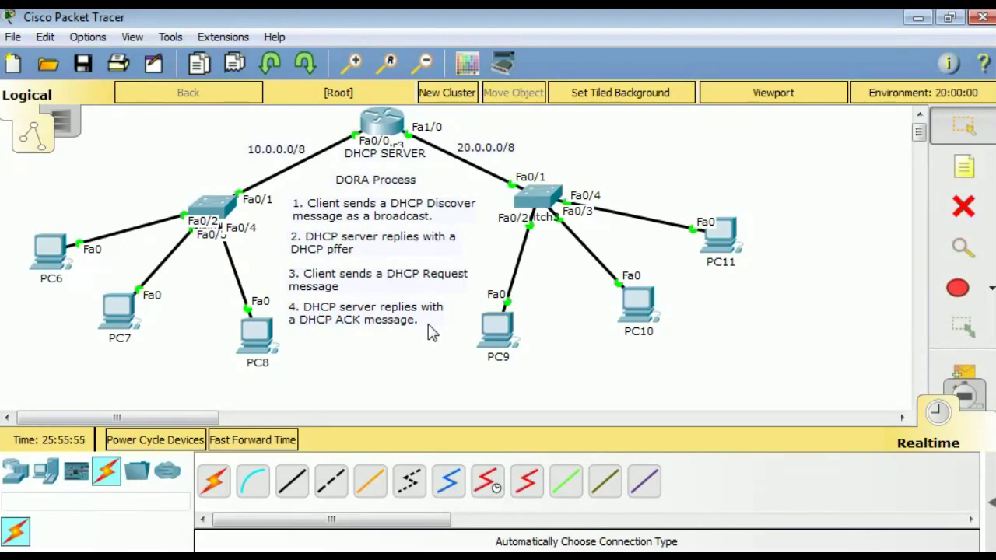
left_click(870, 131)
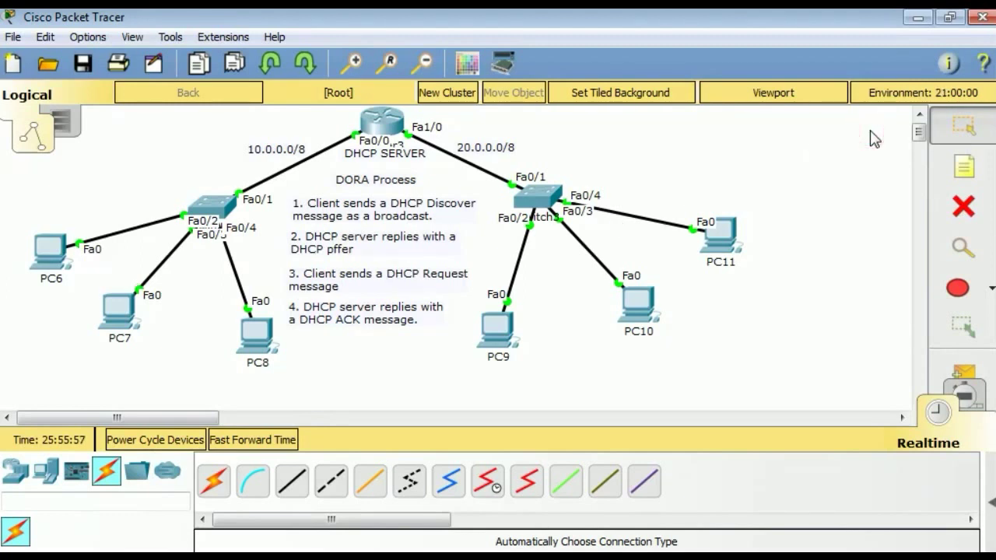